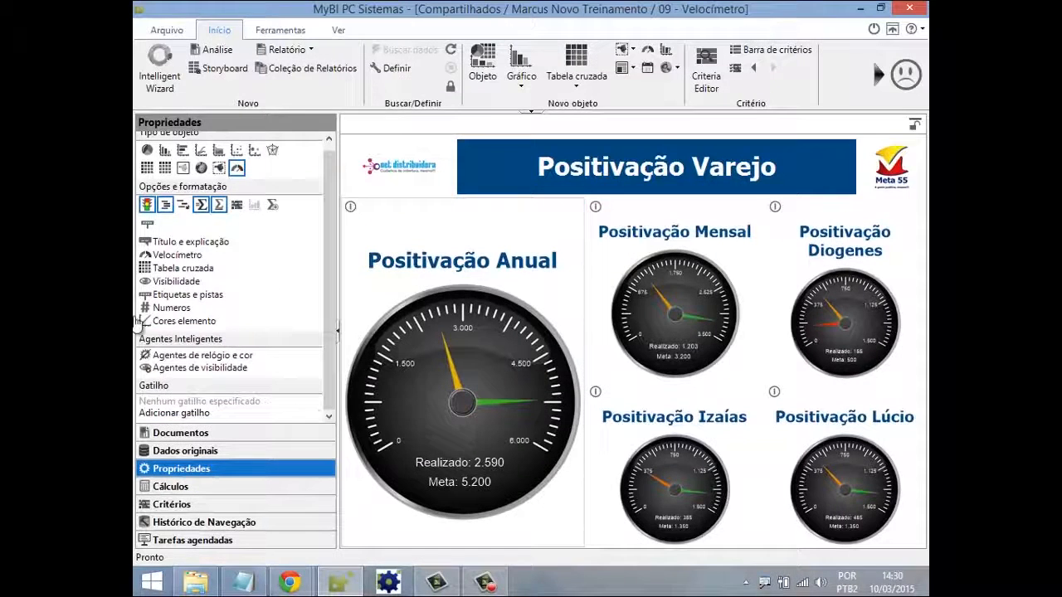
Start a new cross table (Tabela cruzada) based on the Comercial - Vendas data
{"action": "scroll", "coordinate": [323, 261], "scroll_direction": "up", "scroll_amount": 1}
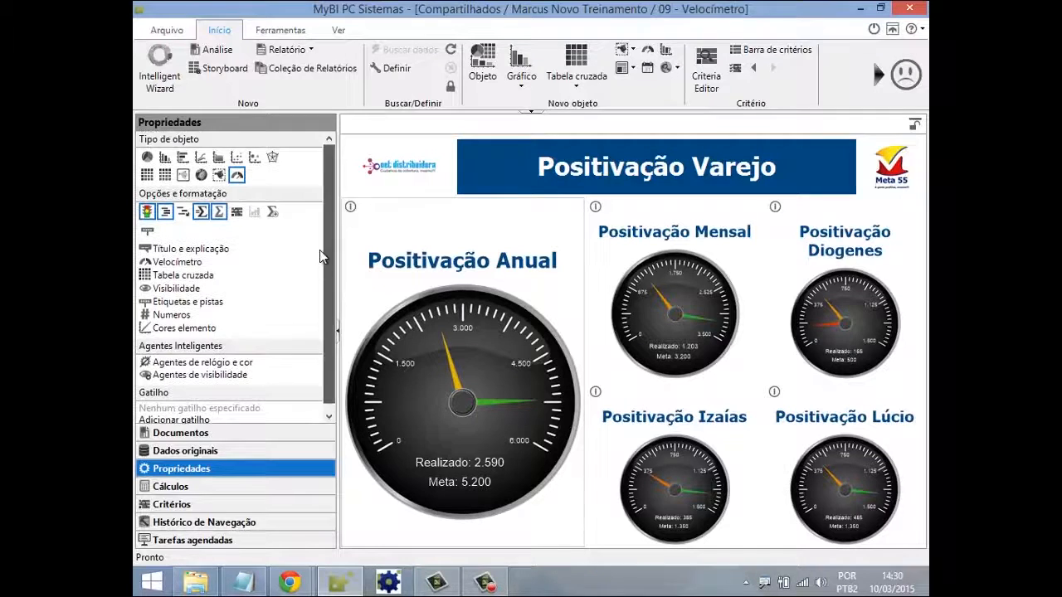
{"action": "left_click", "coordinate": [157, 76]}
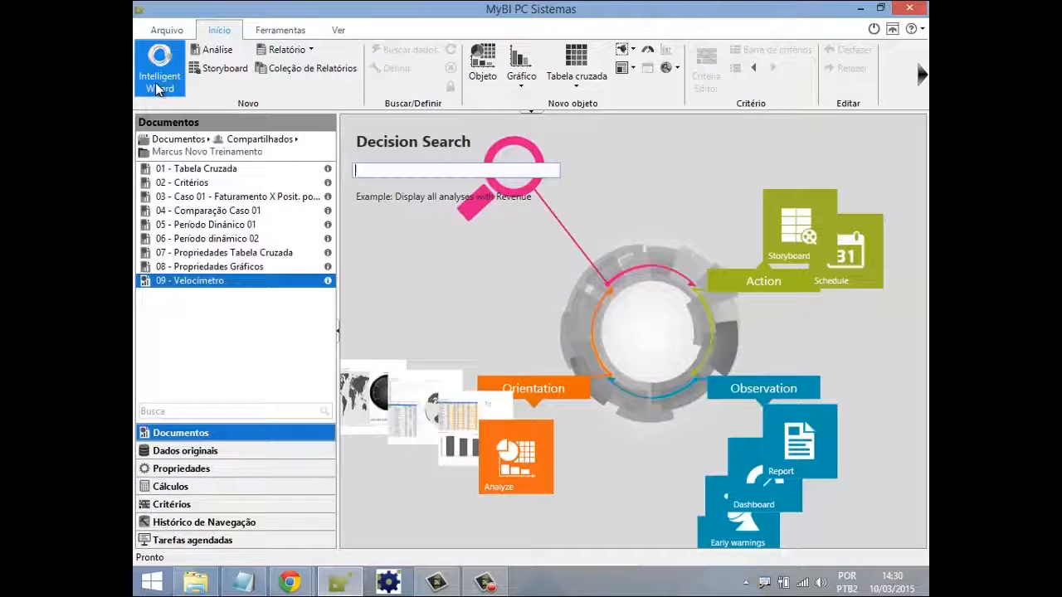
{"action": "left_click", "coordinate": [202, 468]}
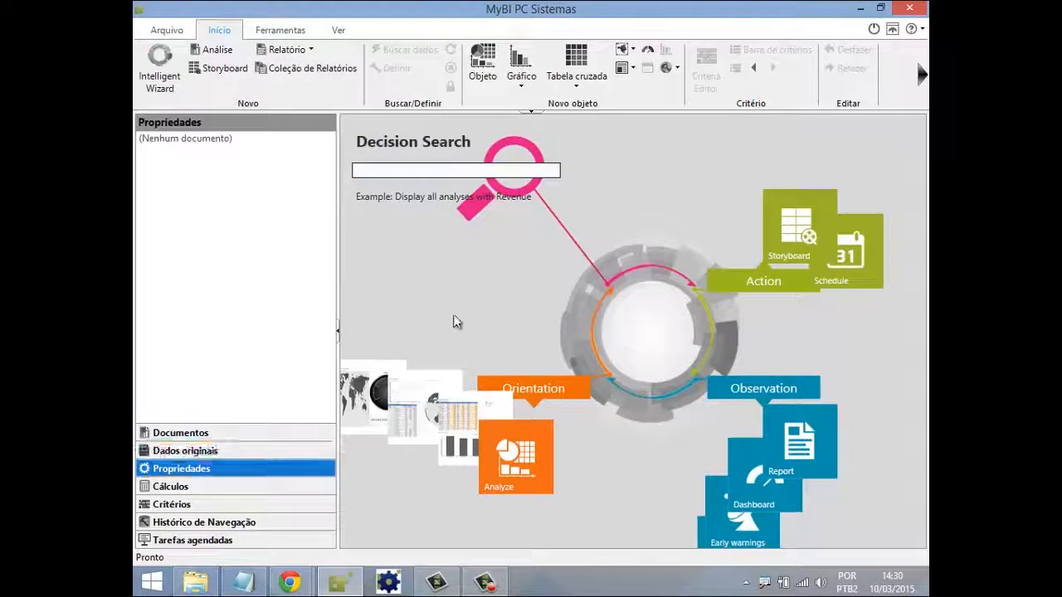
{"action": "left_click_drag", "start_coordinate": [339, 282], "coordinate": [334, 282]}
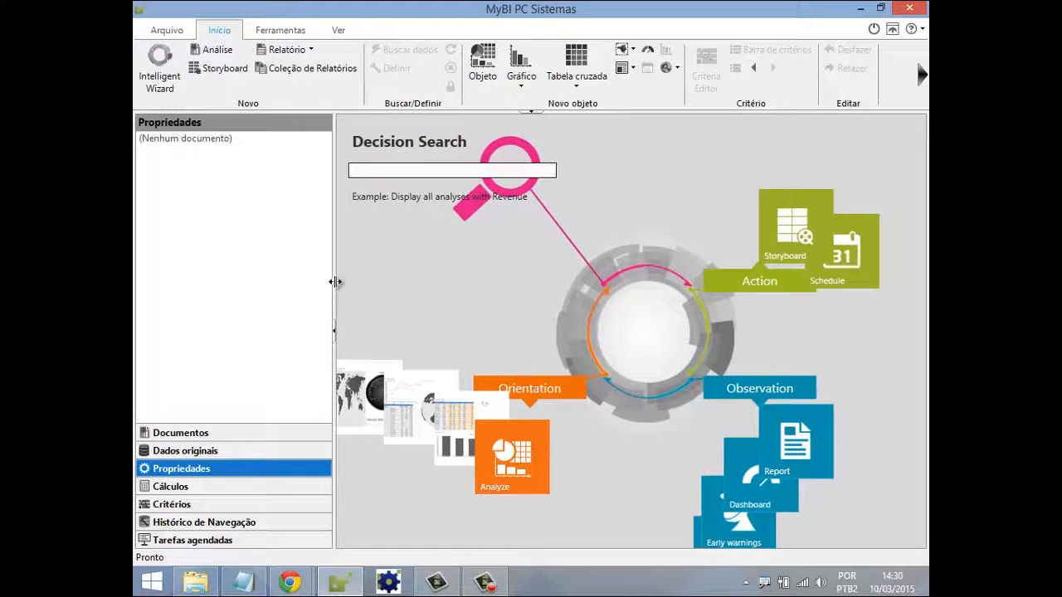
{"action": "left_click", "coordinate": [578, 75]}
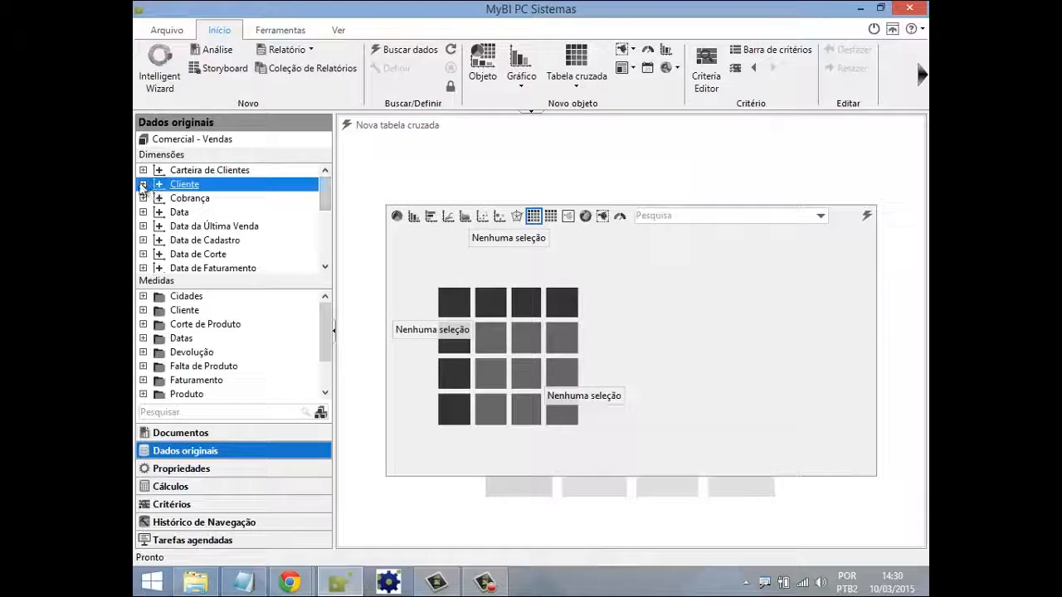
Place the Produto dimension's Descrição Departamento on the rows of the new cross table
{"action": "left_click_drag", "start_coordinate": [327, 200], "coordinate": [333, 253]}
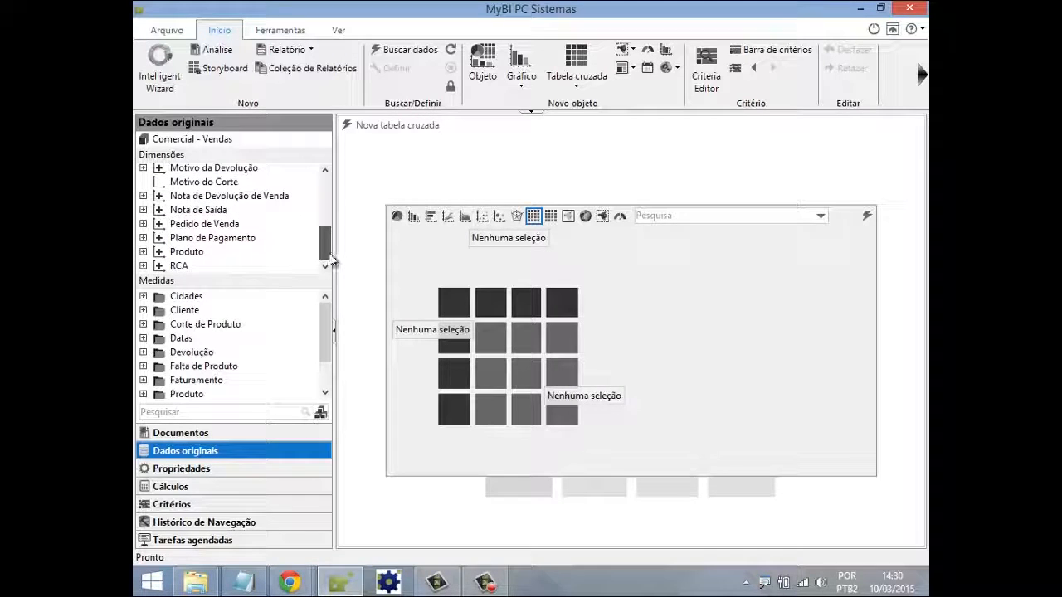
{"action": "left_click", "coordinate": [282, 253]}
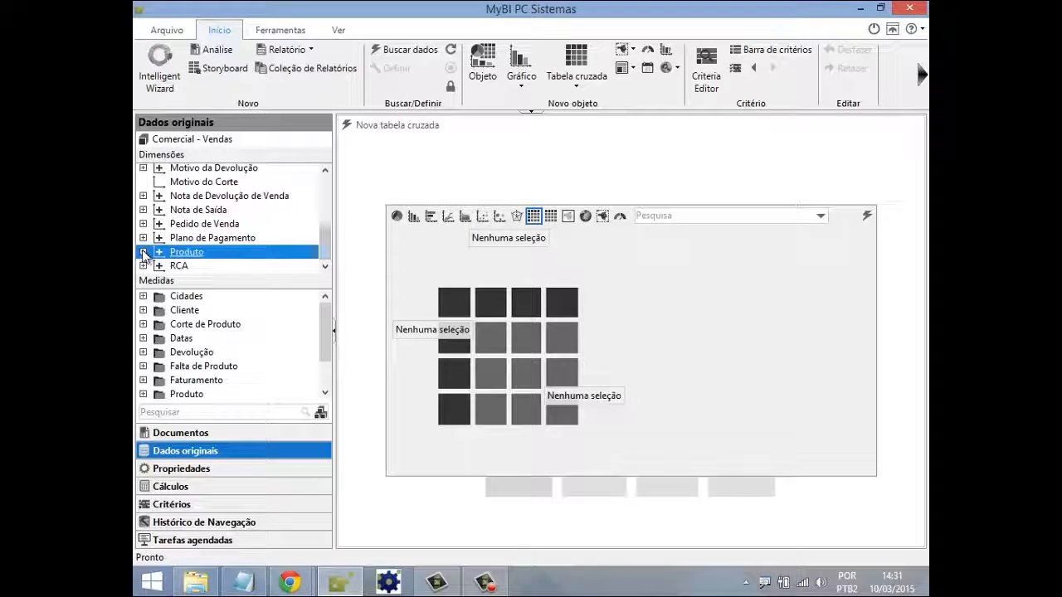
{"action": "left_click", "coordinate": [142, 252]}
{"action": "left_click_drag", "start_coordinate": [328, 207], "coordinate": [334, 228]}
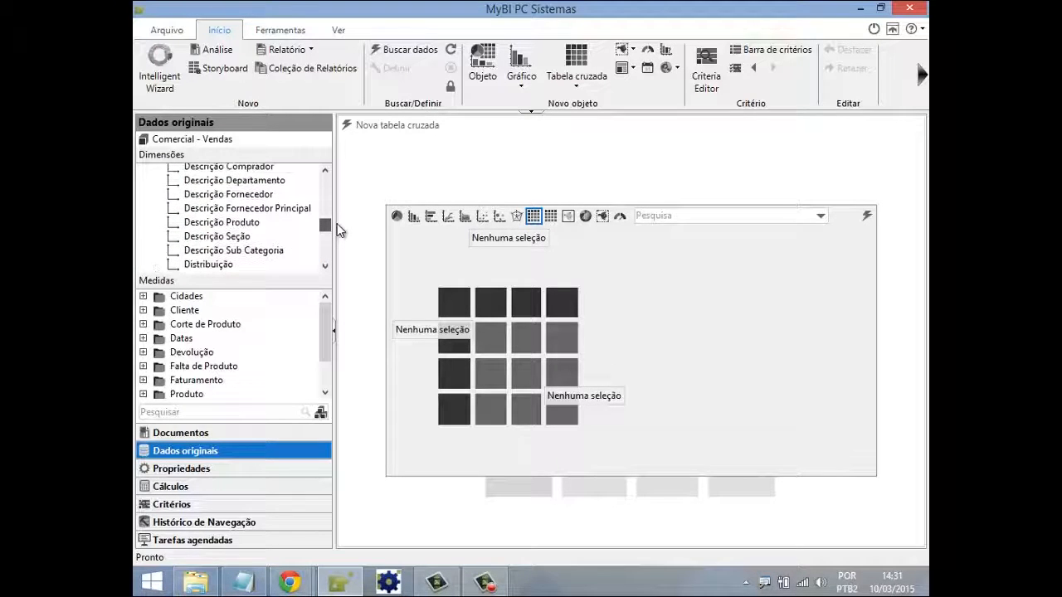
{"action": "left_click_drag", "start_coordinate": [249, 180], "coordinate": [423, 329]}
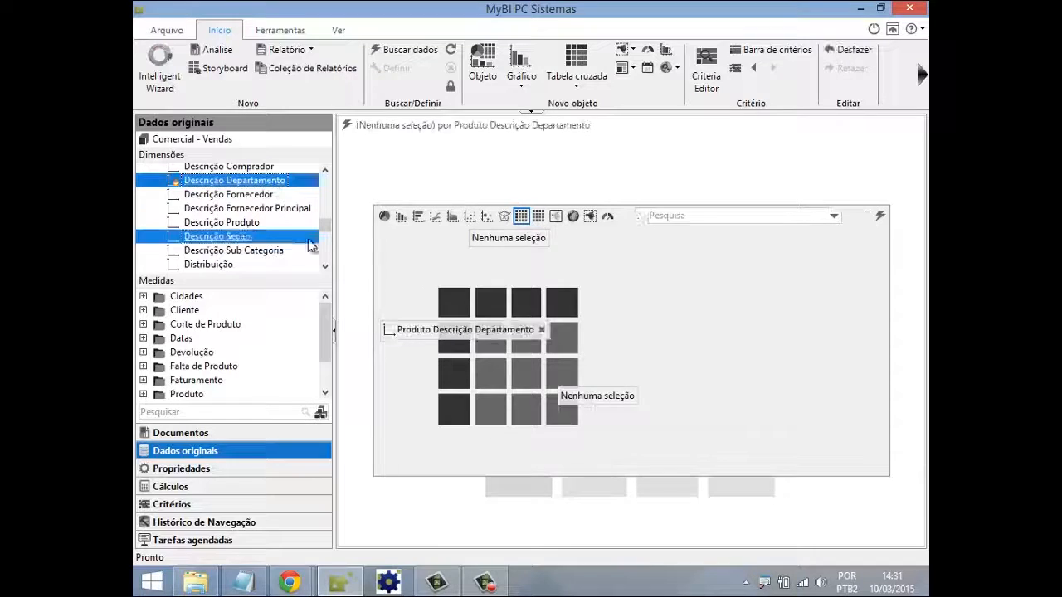
Add the Venda - Valor Total measure from the Venda folder to the cross table
{"action": "left_click_drag", "start_coordinate": [334, 254], "coordinate": [373, 255]}
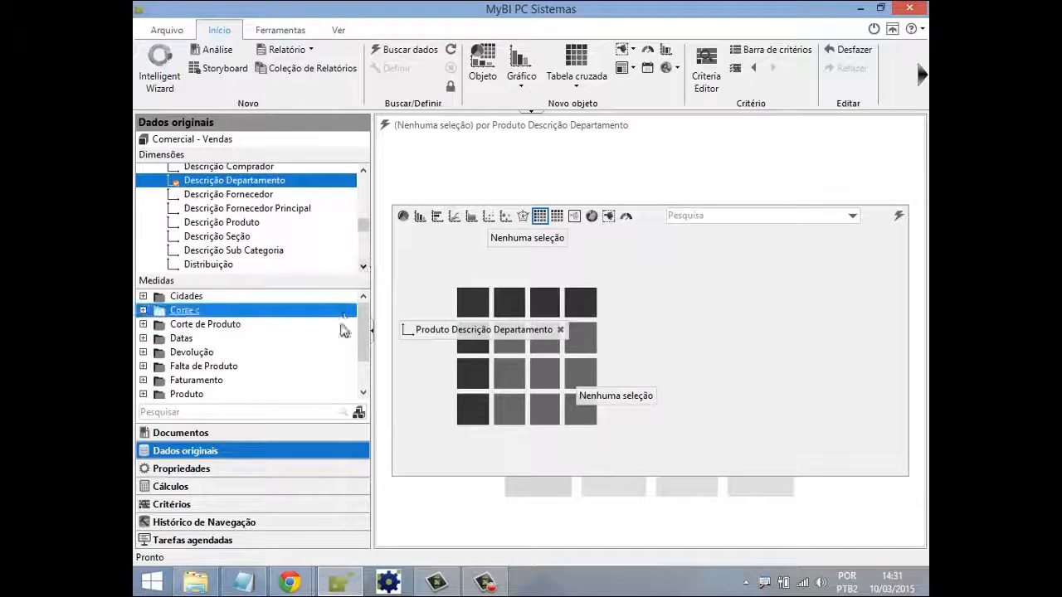
{"action": "left_click_drag", "start_coordinate": [365, 330], "coordinate": [363, 360]}
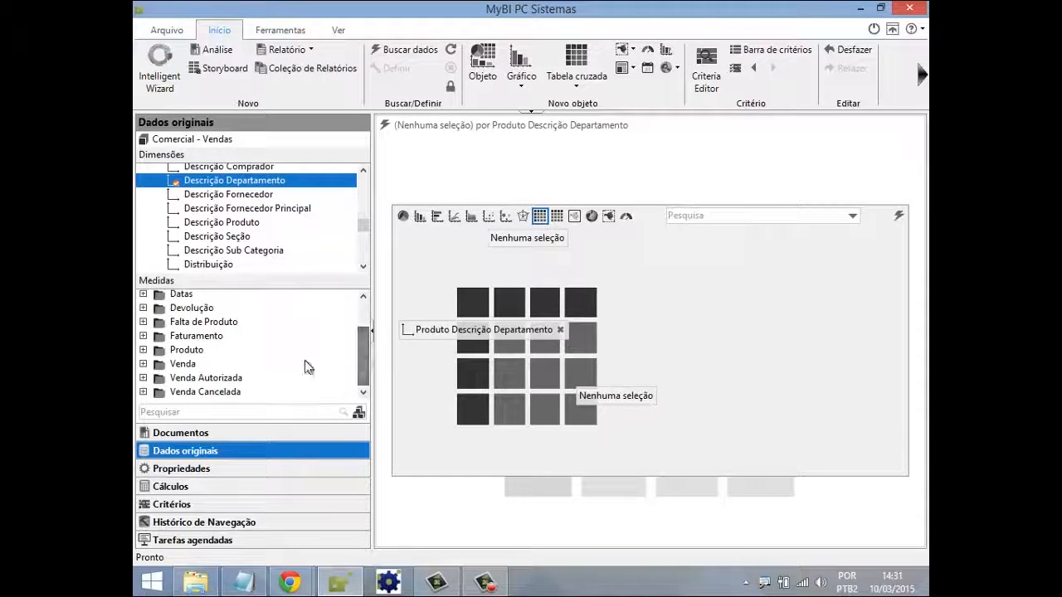
{"action": "left_click", "coordinate": [143, 364]}
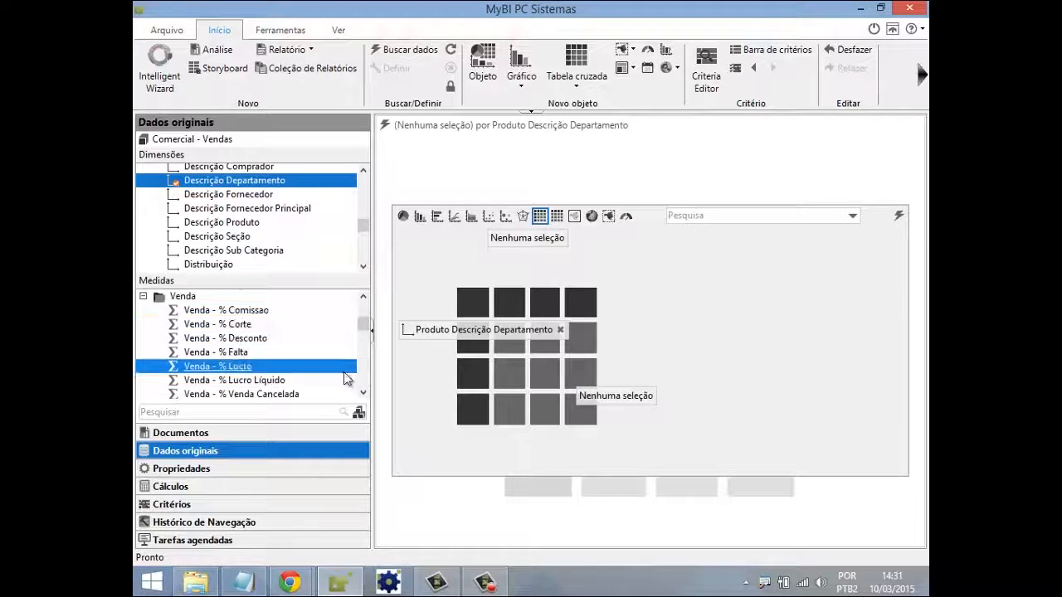
{"action": "left_click_drag", "start_coordinate": [365, 327], "coordinate": [363, 358]}
{"action": "left_click", "coordinate": [232, 359]}
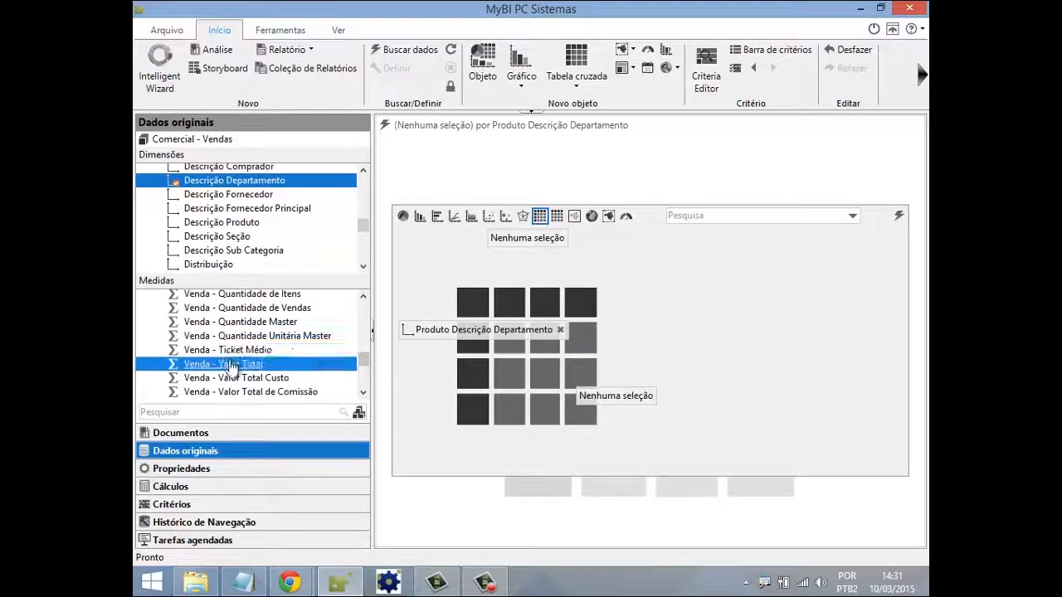
{"action": "double_click", "coordinate": [232, 363]}
{"action": "scroll", "coordinate": [249, 357], "scroll_direction": "up", "scroll_amount": 1}
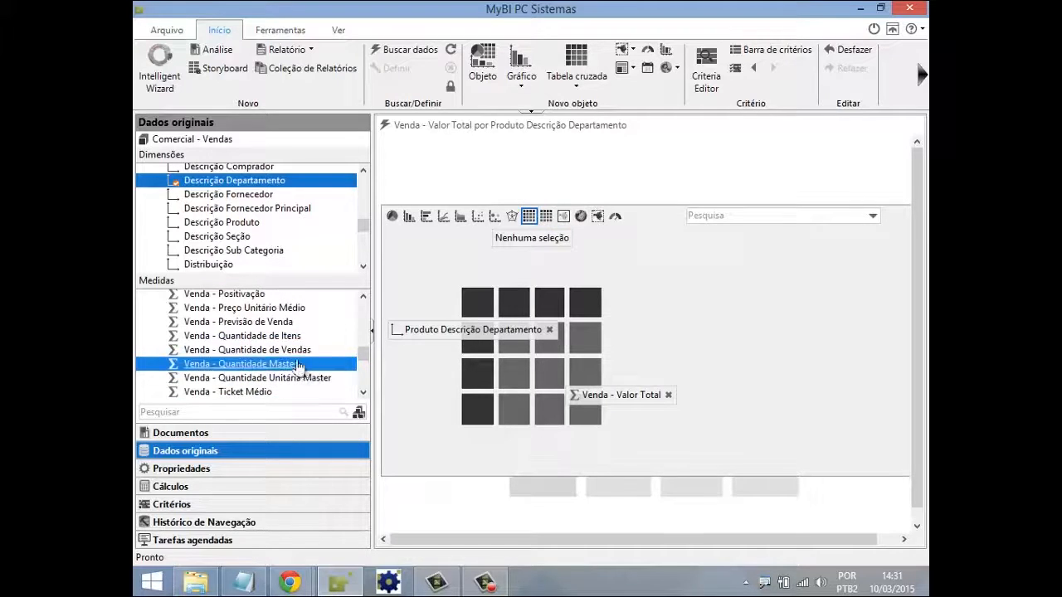
{"action": "double_click", "coordinate": [263, 338]}
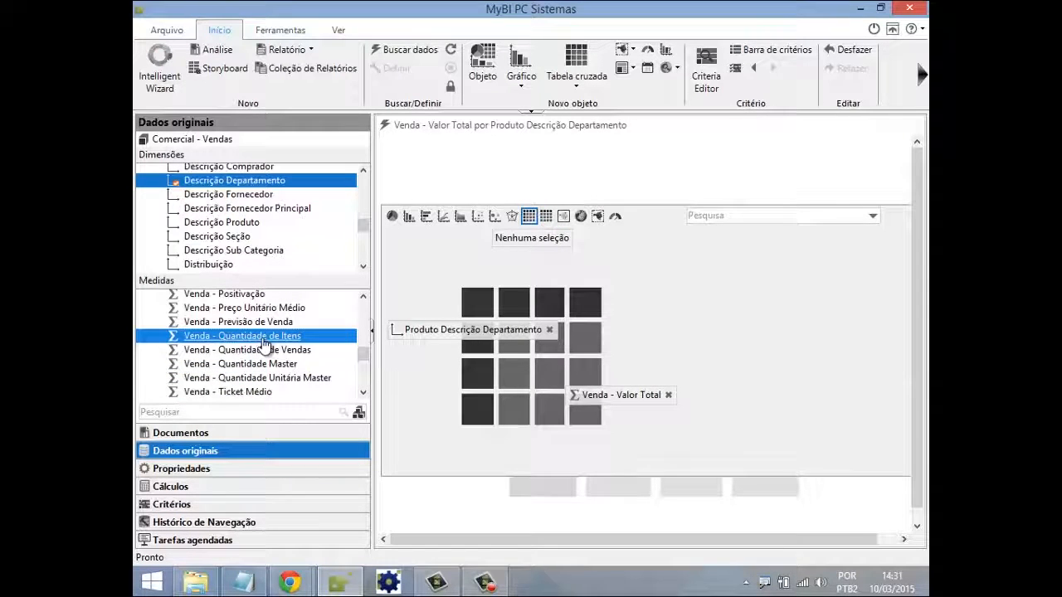
{"action": "scroll", "coordinate": [367, 355], "scroll_direction": "up", "scroll_amount": 2}
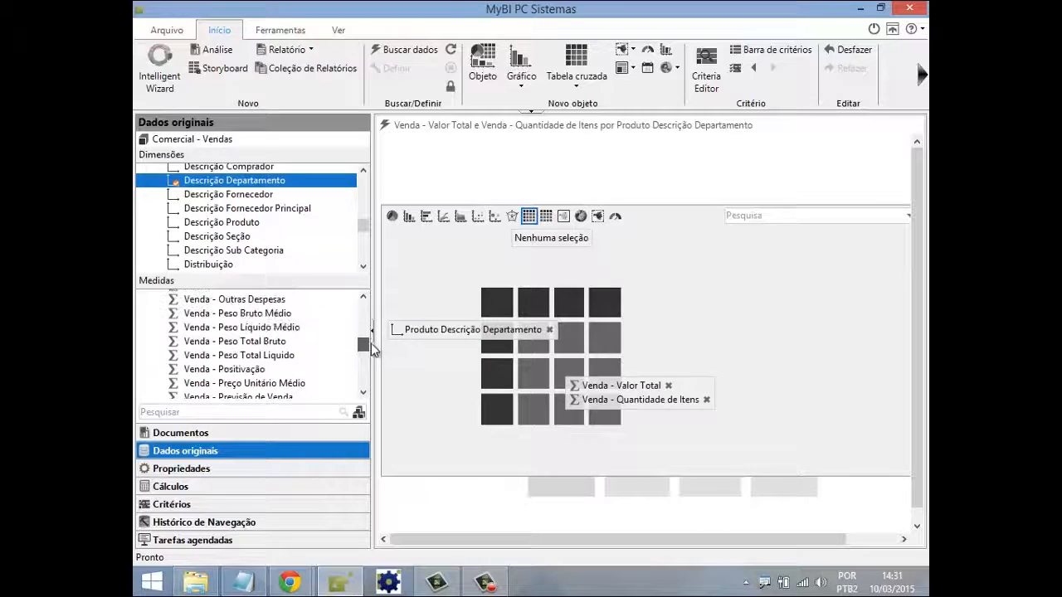
{"action": "scroll", "coordinate": [369, 348], "scroll_direction": "down", "scroll_amount": 2}
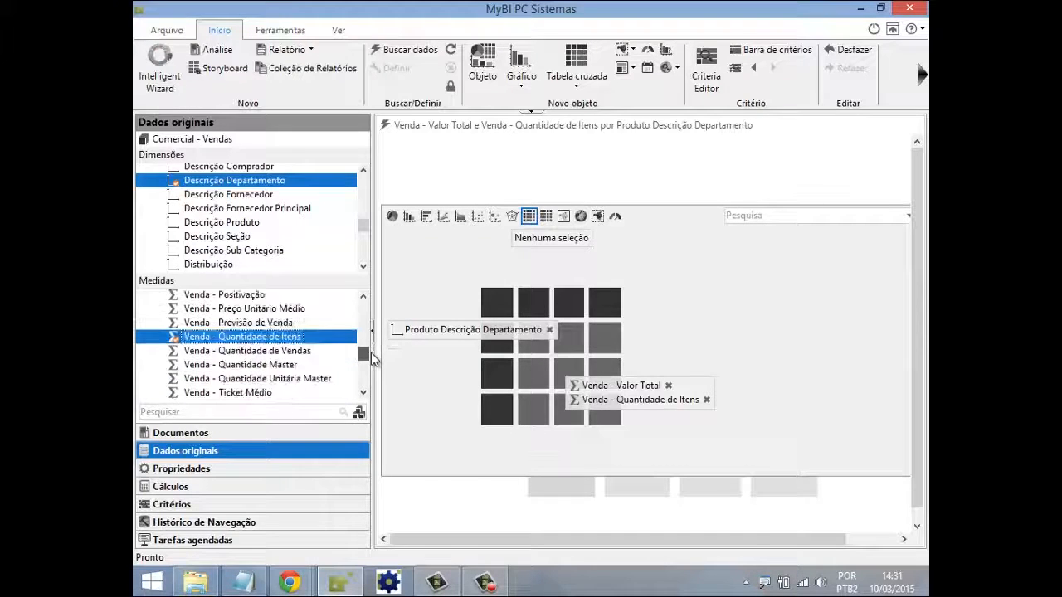
{"action": "left_click", "coordinate": [706, 401]}
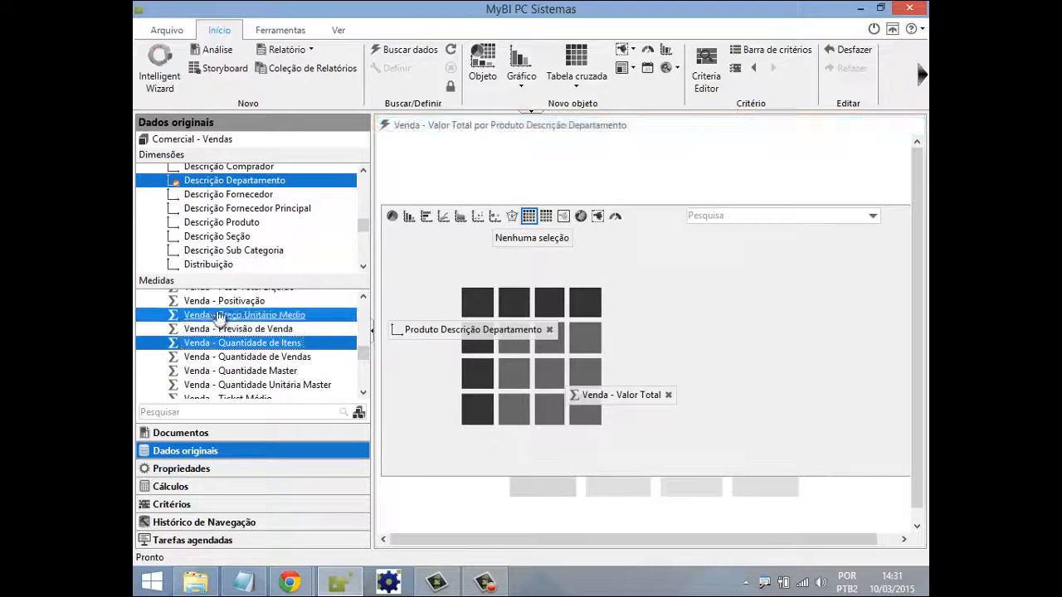
Add the Venda - Positivação and Venda - Mix measures to the cross table
{"action": "double_click", "coordinate": [232, 302]}
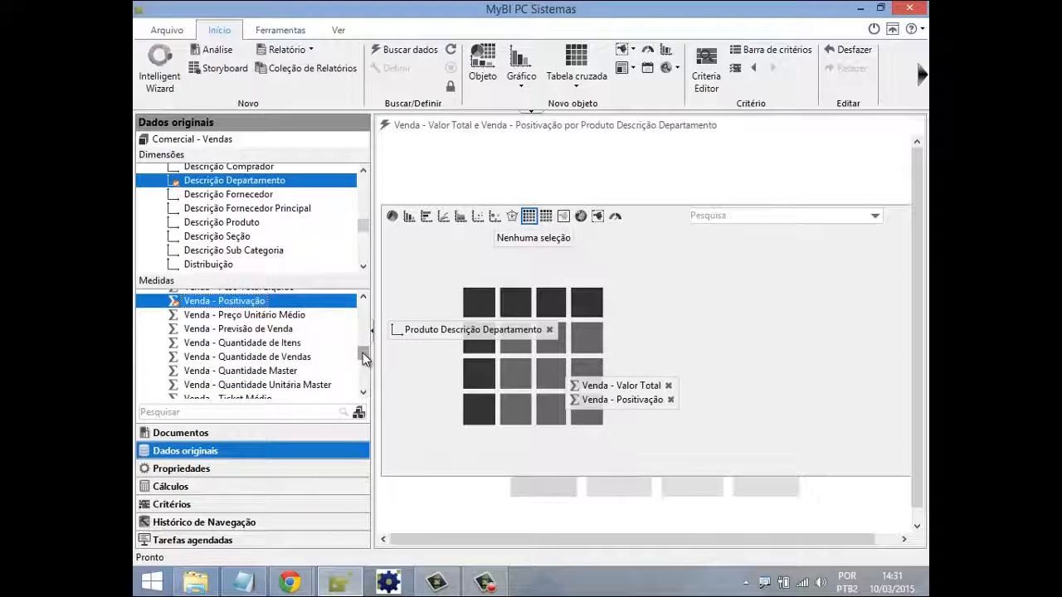
{"action": "scroll", "coordinate": [364, 354], "scroll_direction": "up", "scroll_amount": 1}
{"action": "left_click_drag", "start_coordinate": [362, 355], "coordinate": [360, 342]}
{"action": "double_click", "coordinate": [209, 339]}
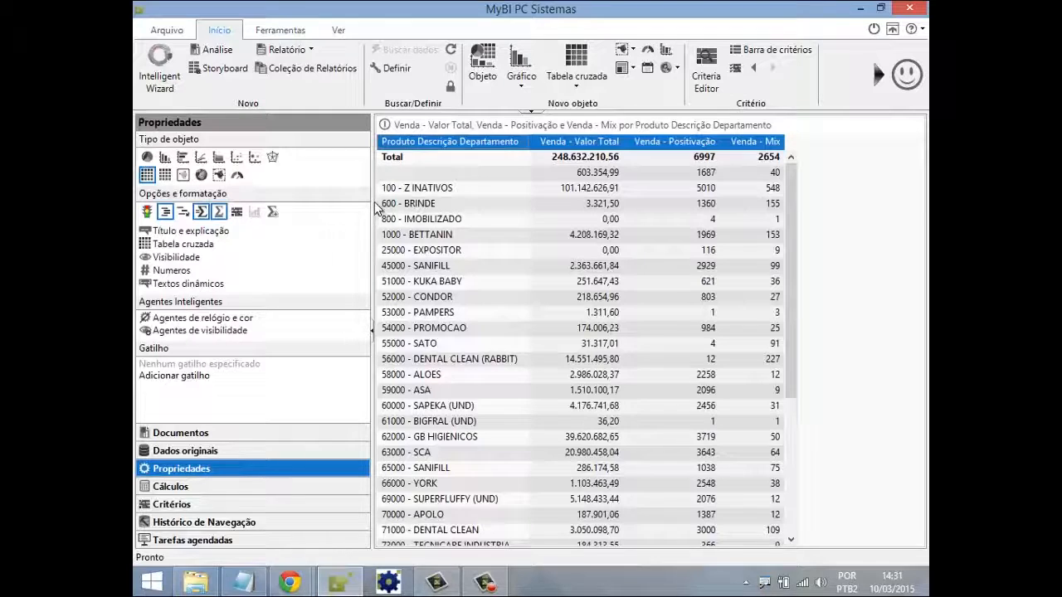
Sort the cross table by Venda - Valor Total in descending order
{"action": "left_click_drag", "start_coordinate": [372, 203], "coordinate": [328, 209]}
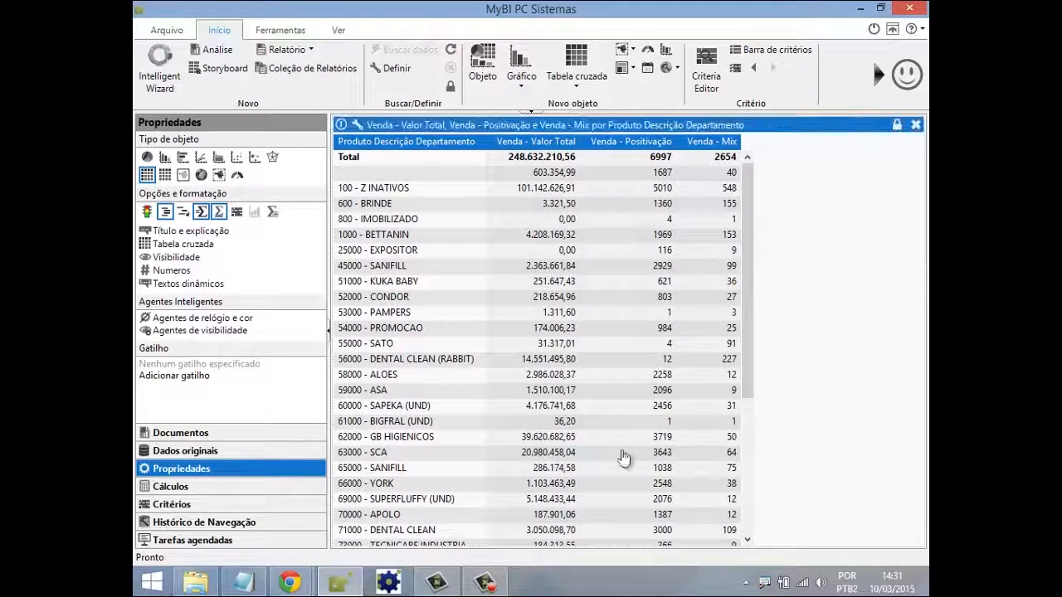
{"action": "right_click", "coordinate": [535, 152]}
{"action": "left_click", "coordinate": [552, 152]}
{"action": "right_click", "coordinate": [550, 155]}
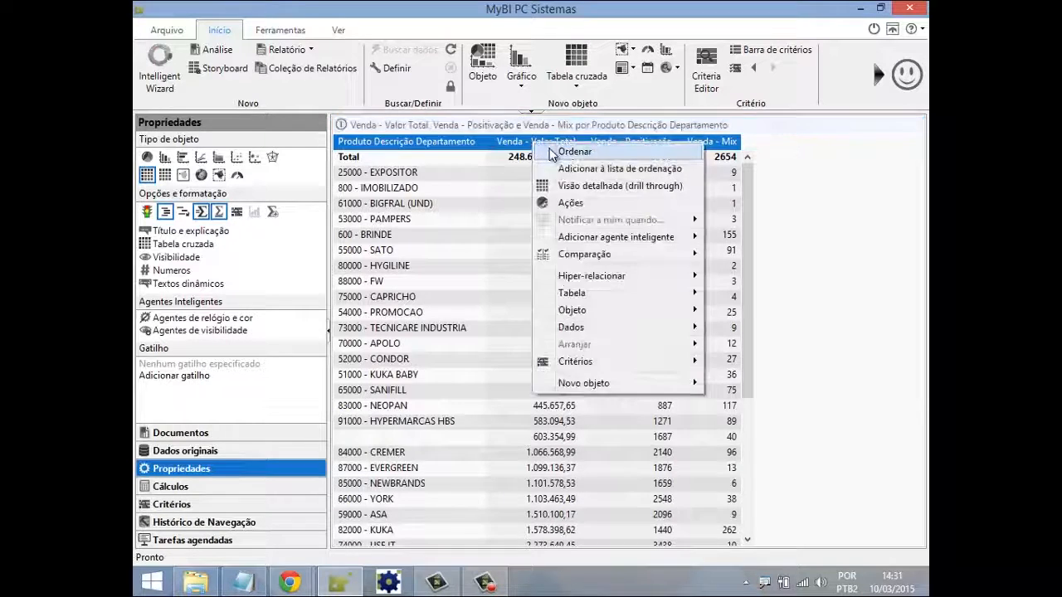
{"action": "left_click", "coordinate": [553, 153]}
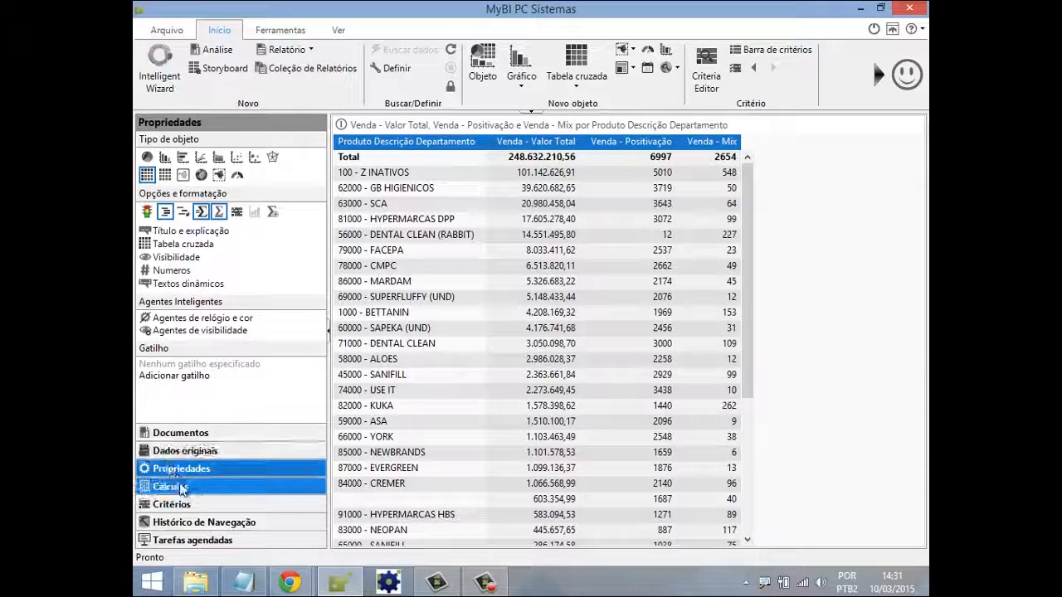
Add a global criterion requiring Data de Venda, Drill Data, to be equal to 2015 and apply it
{"action": "left_click", "coordinate": [176, 503]}
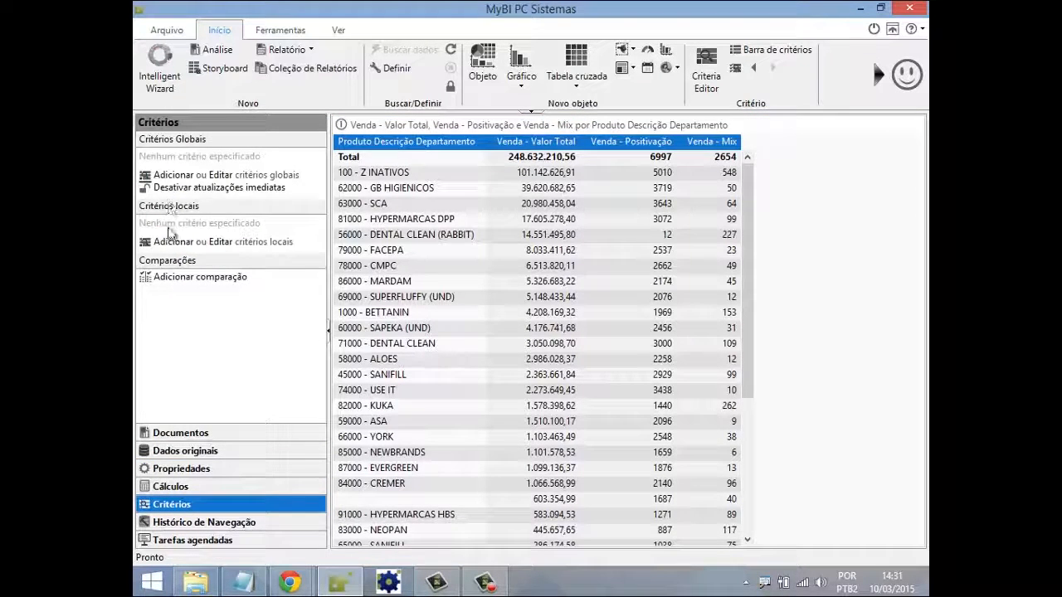
{"action": "left_click", "coordinate": [171, 176]}
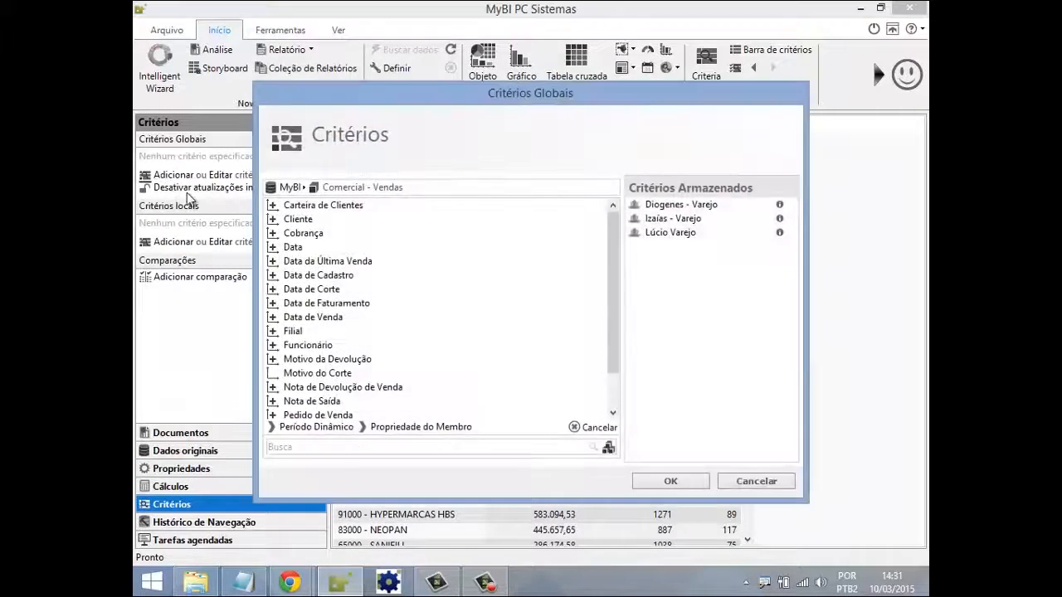
{"action": "left_click", "coordinate": [318, 319]}
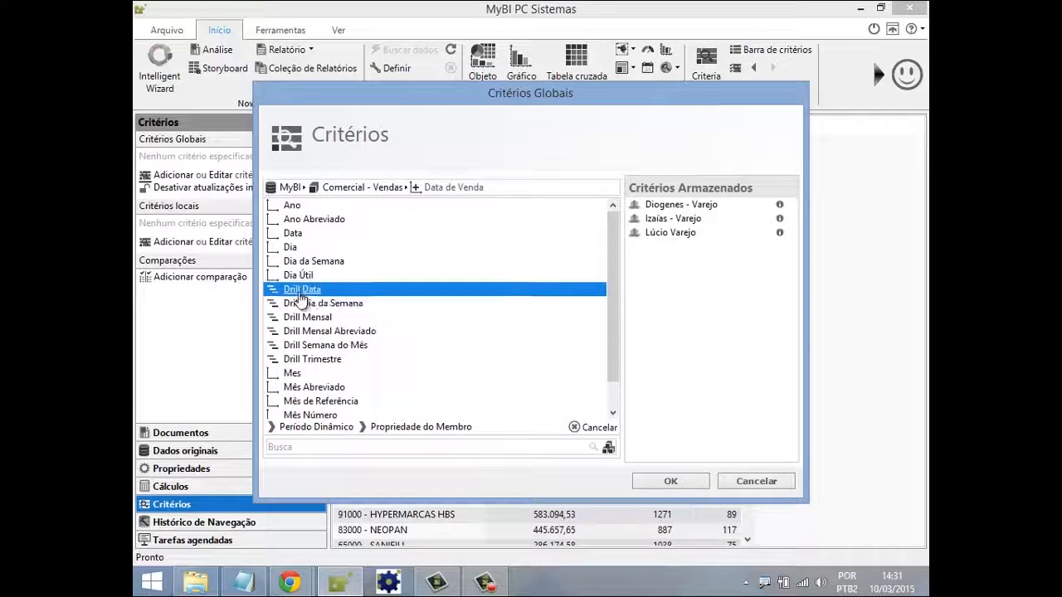
{"action": "left_click", "coordinate": [294, 289]}
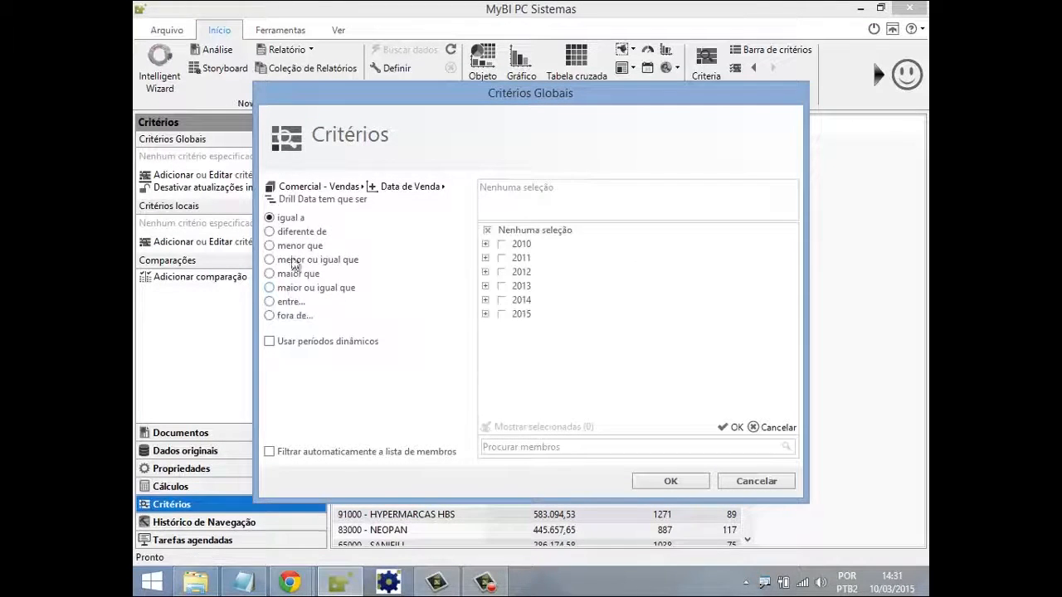
{"action": "left_click", "coordinate": [501, 316]}
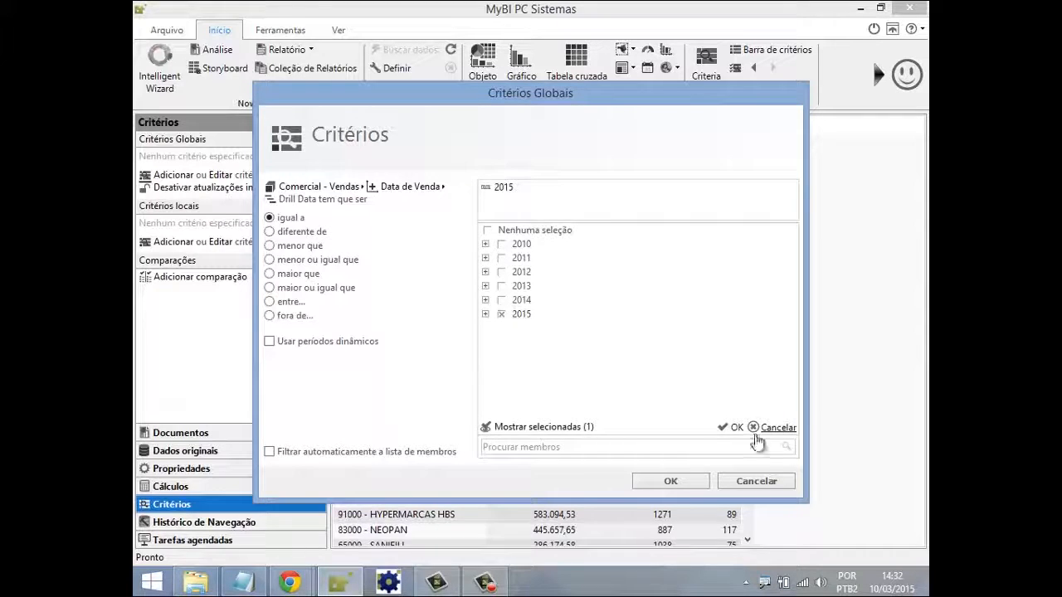
{"action": "left_click", "coordinate": [734, 428]}
{"action": "left_click", "coordinate": [677, 481]}
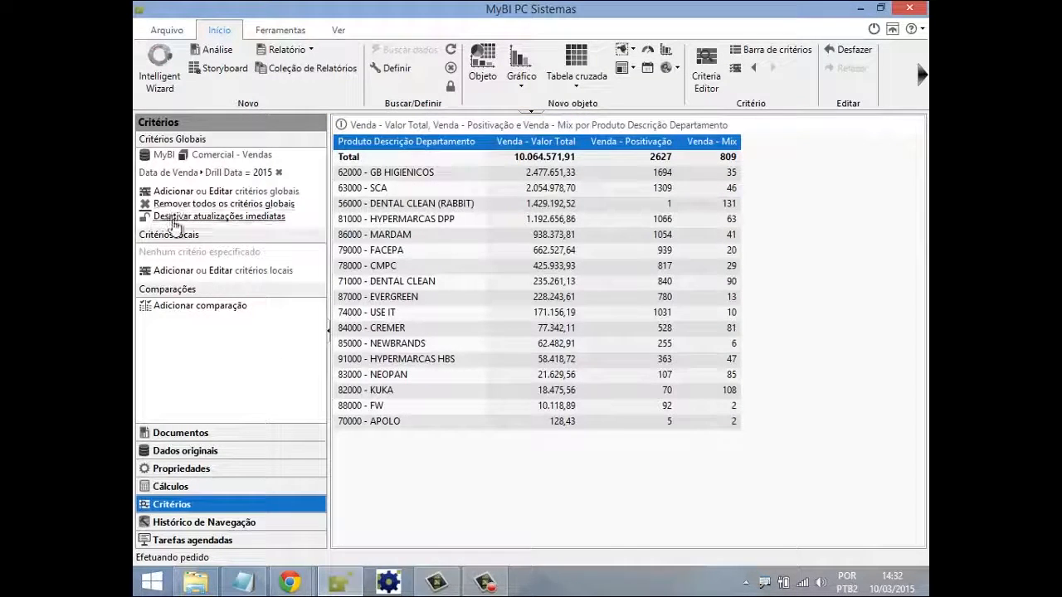
Add a global criterion limiting Pedido de Venda, Tipo, to PEDIDO BONIFICAÇÃO or PEDIDO DE VENDA and apply it
{"action": "left_click", "coordinate": [172, 192]}
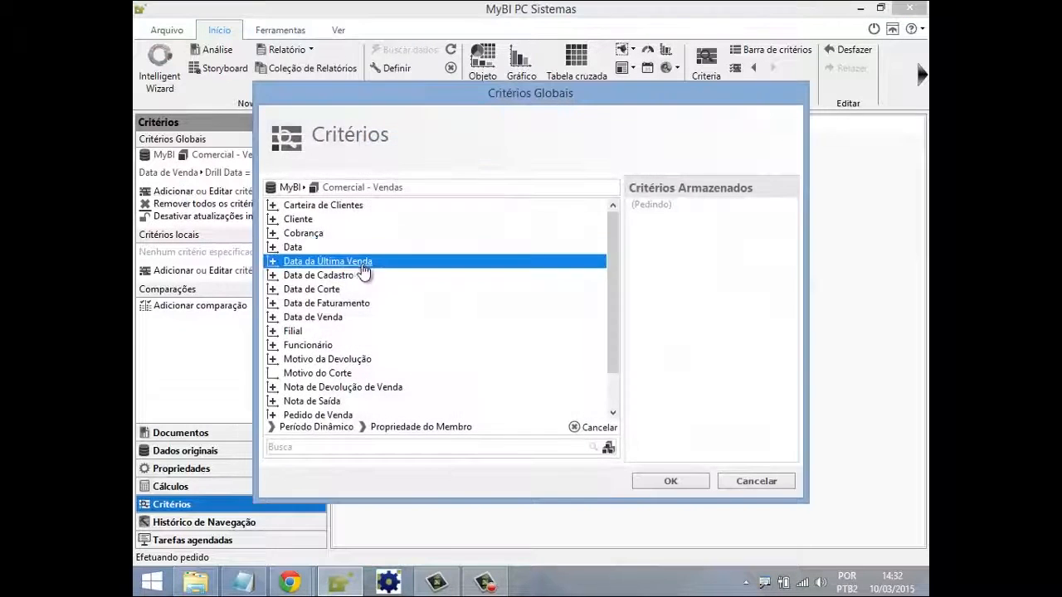
{"action": "scroll", "coordinate": [303, 381], "scroll_direction": "down", "scroll_amount": 1}
{"action": "left_click", "coordinate": [303, 386]}
{"action": "double_click", "coordinate": [297, 371]}
{"action": "left_click", "coordinate": [299, 305]}
{"action": "double_click", "coordinate": [299, 306]}
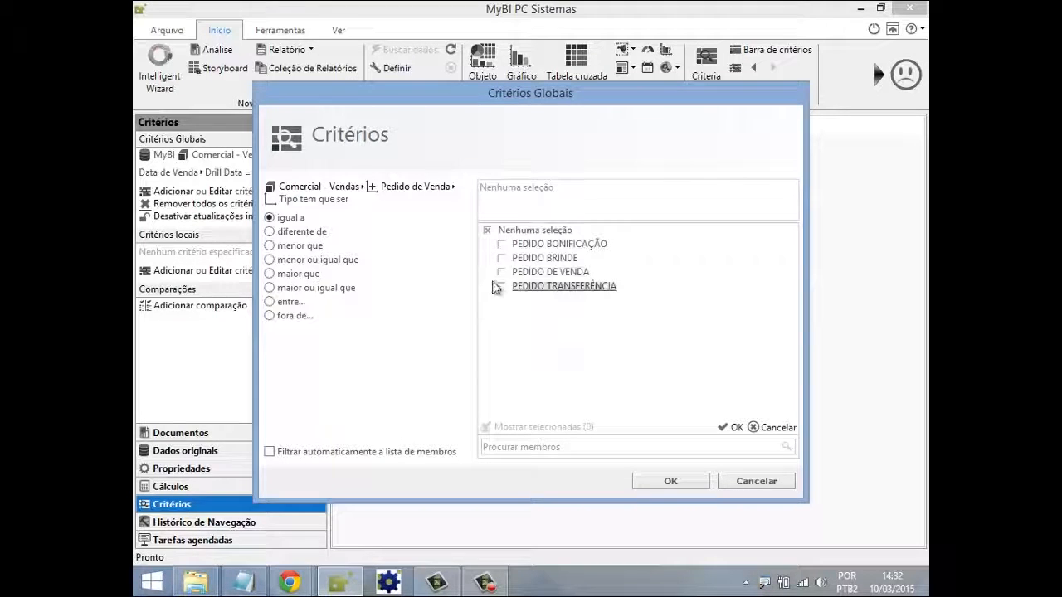
{"action": "left_click", "coordinate": [501, 272]}
{"action": "left_click", "coordinate": [501, 244]}
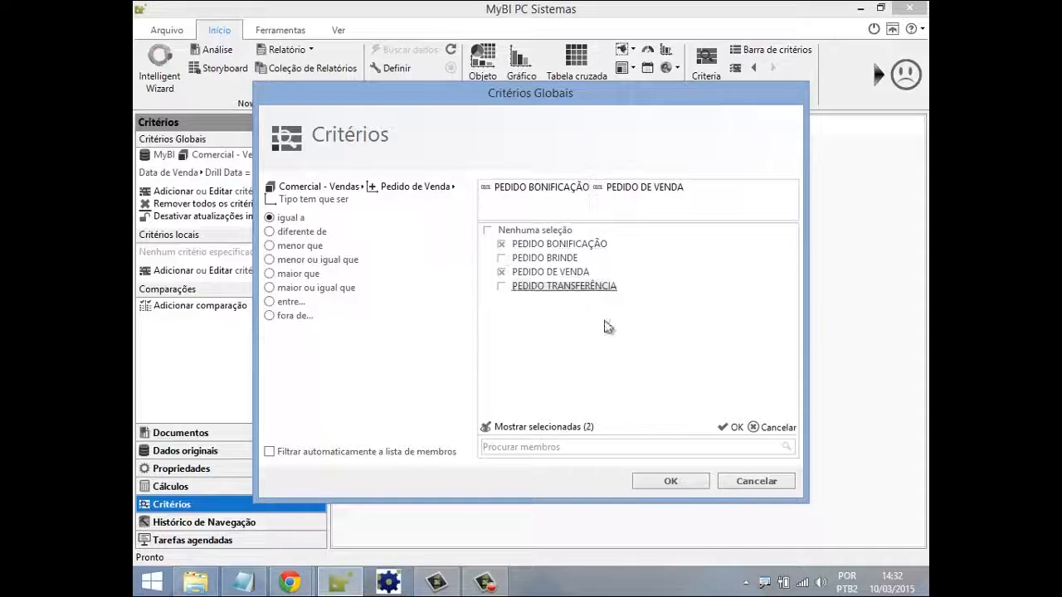
{"action": "left_click", "coordinate": [734, 429]}
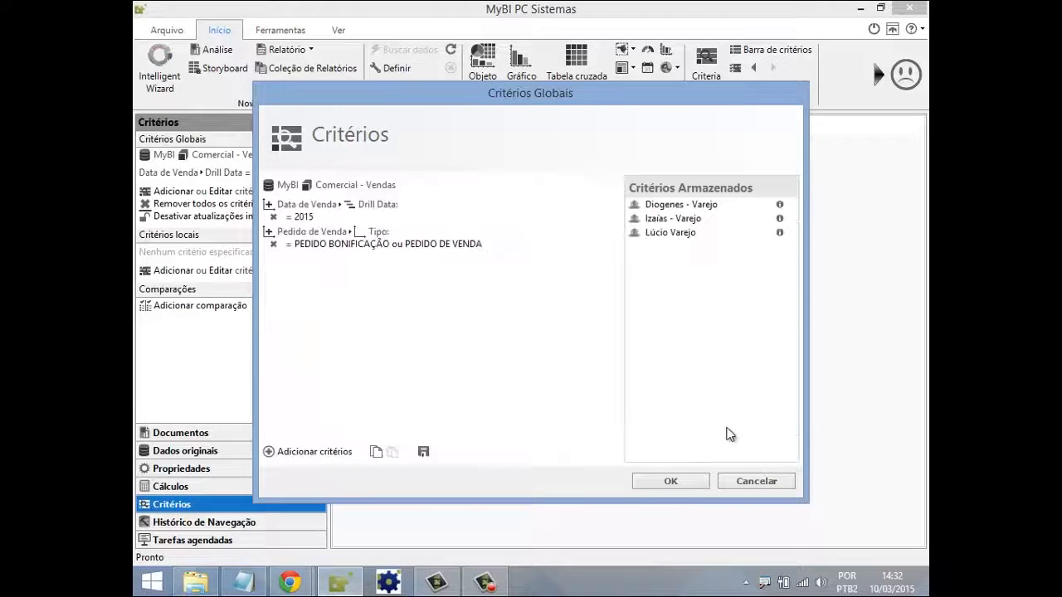
{"action": "left_click", "coordinate": [680, 483]}
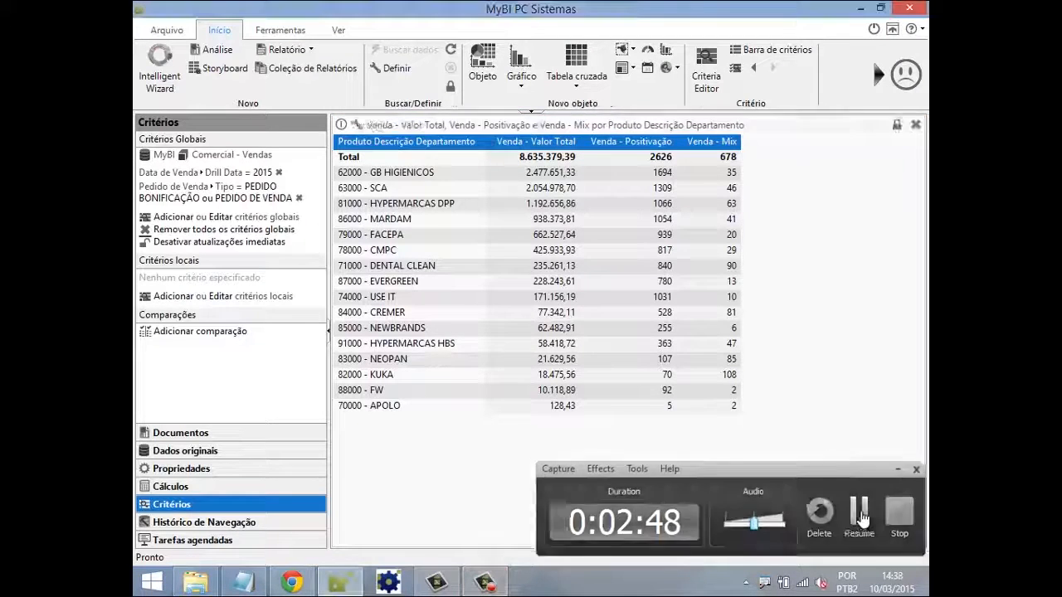
Open the properties of the cross table
{"action": "left_click", "coordinate": [861, 519]}
{"action": "left_click", "coordinate": [220, 471]}
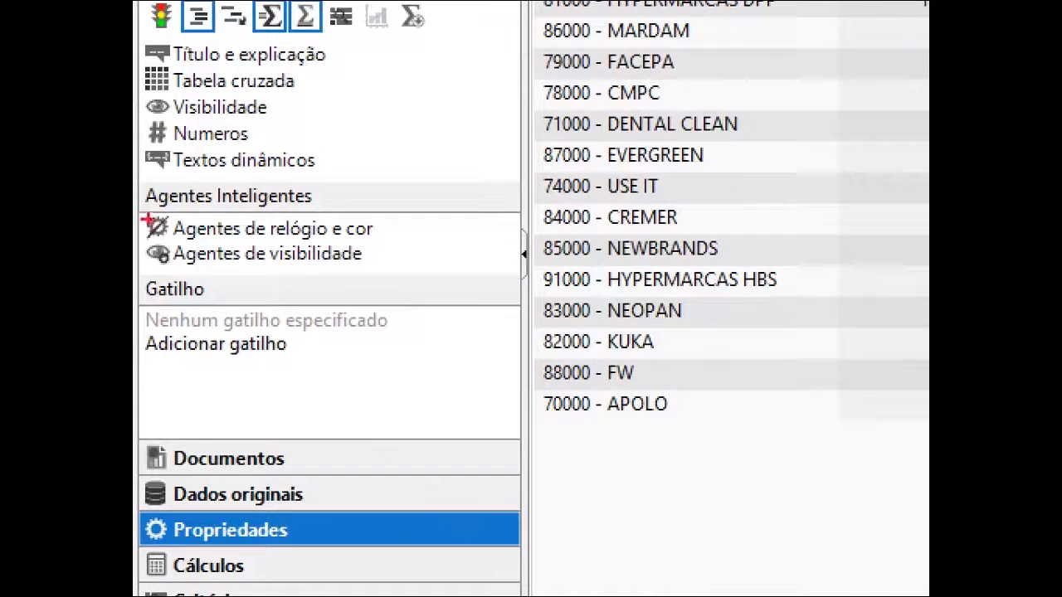
{"action": "mouse_move", "coordinate": [133, 186]}
{"action": "left_mouse_down"}
{"action": "mouse_move", "coordinate": [208, 308]}
{"action": "mouse_move", "coordinate": [452, 363]}
{"action": "left_mouse_up"}
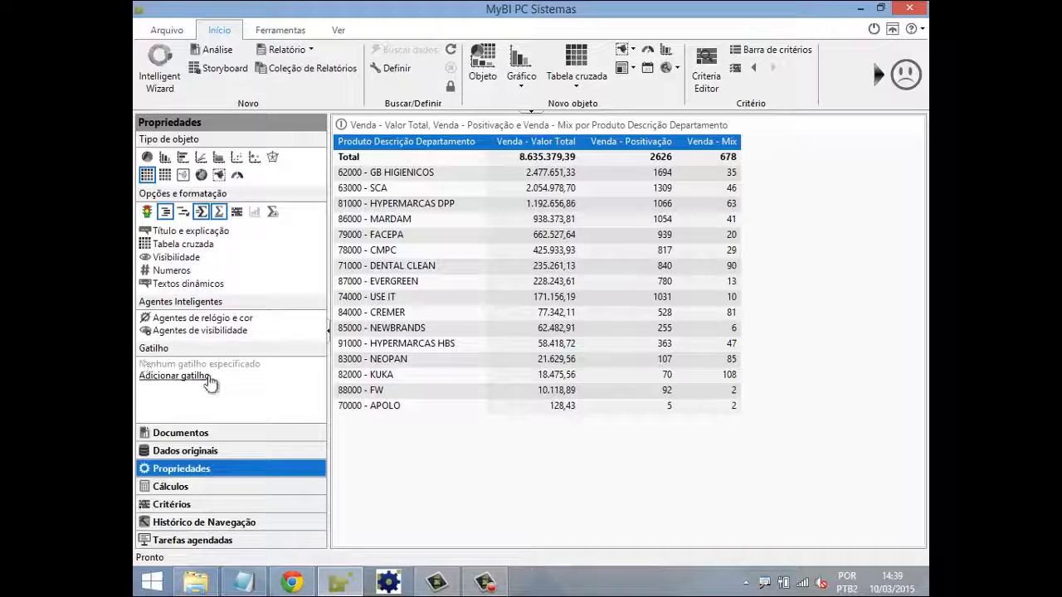
Try the traffic-light colouring on the cross table's measures and switch it off again
{"action": "left_click", "coordinate": [147, 212]}
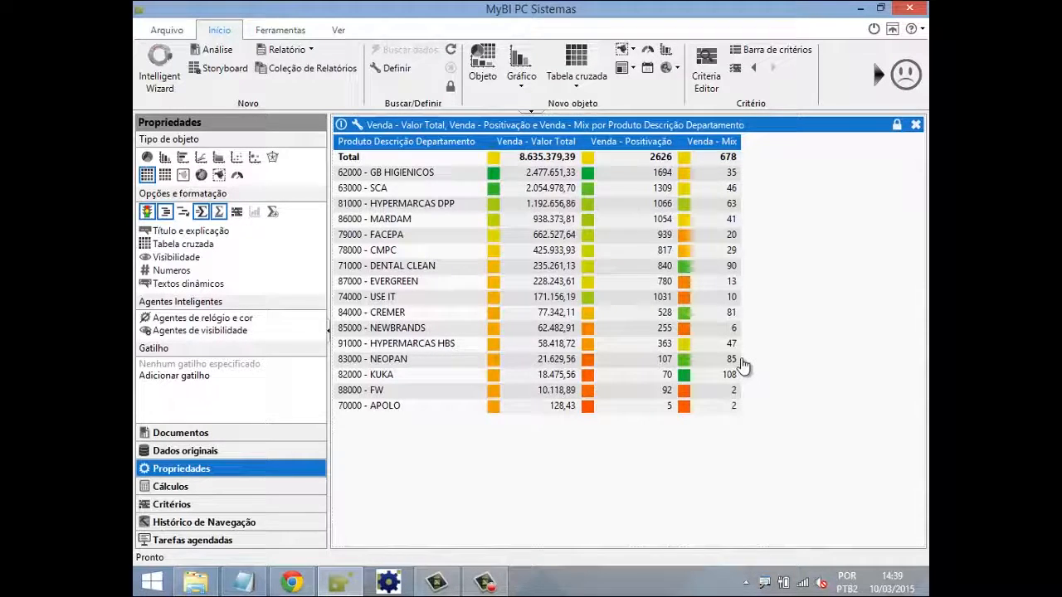
{"action": "left_click", "coordinate": [147, 212]}
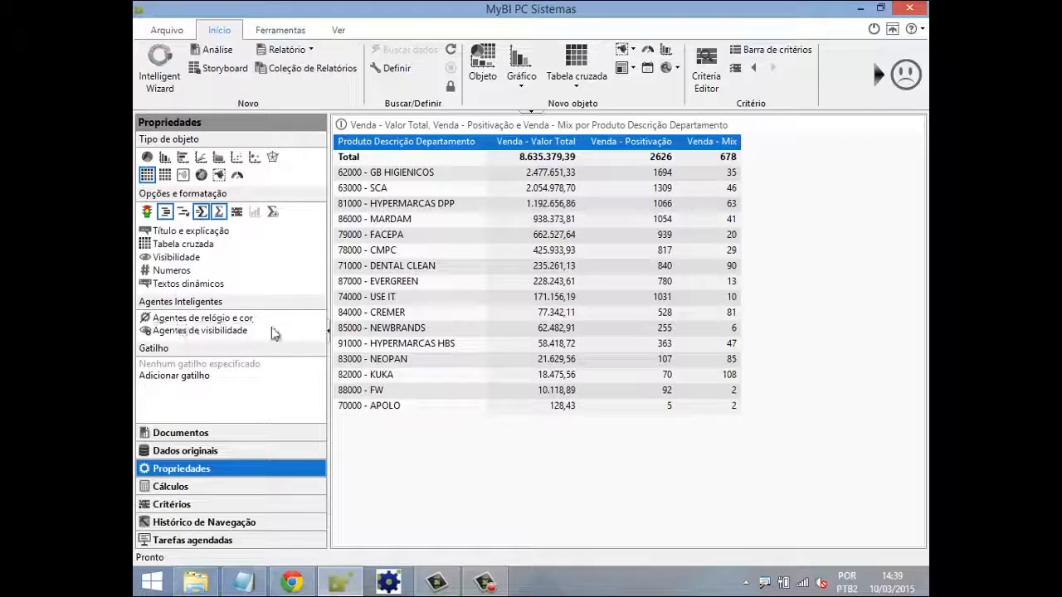
Add a LED clássico (2 estados) colour agent for the Venda - Mix measure and widen the properties pane
{"action": "left_click", "coordinate": [194, 319]}
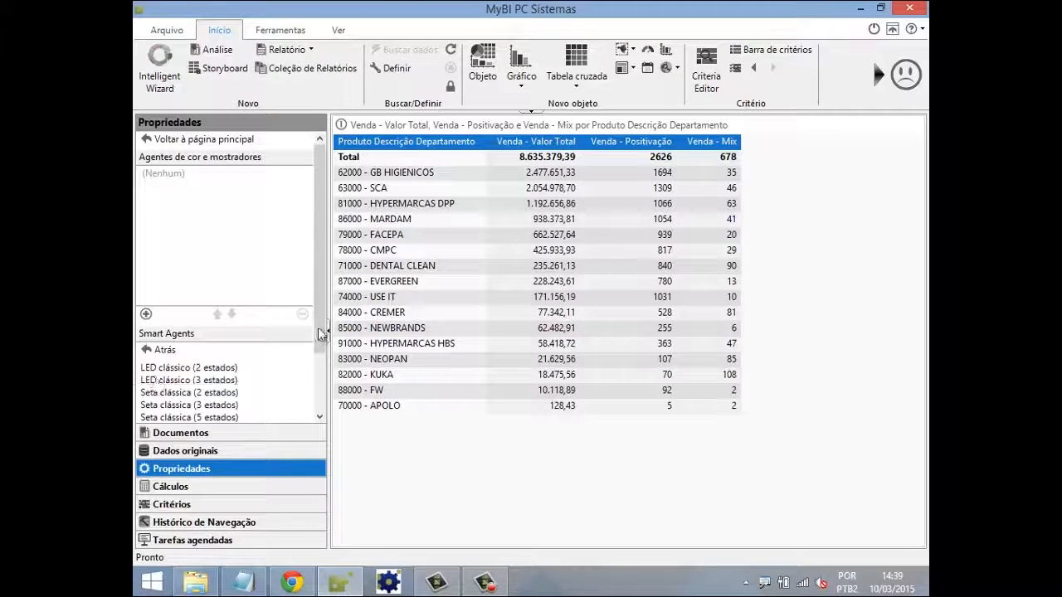
{"action": "left_click_drag", "start_coordinate": [322, 323], "coordinate": [341, 391]}
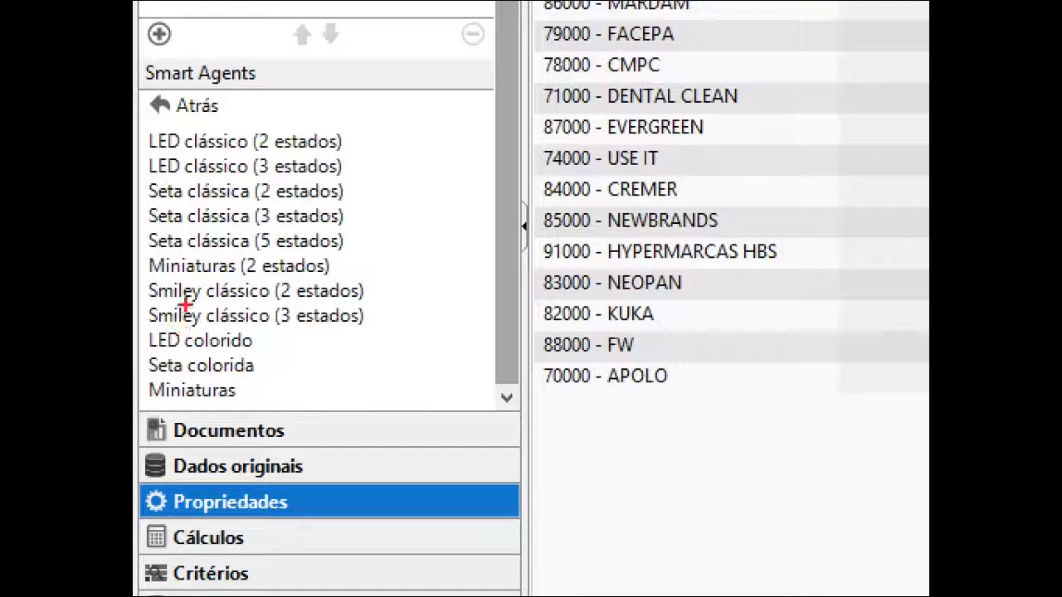
{"action": "left_click_drag", "start_coordinate": [202, 279], "coordinate": [273, 326]}
{"action": "left_click_drag", "start_coordinate": [187, 353], "coordinate": [256, 354]}
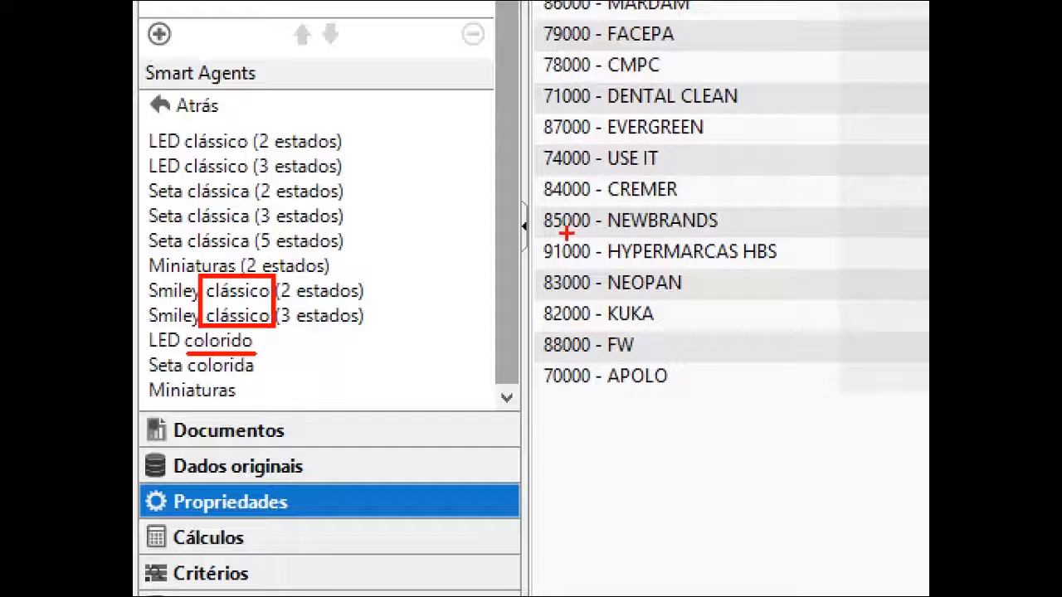
{"action": "key", "text": "Escape"}
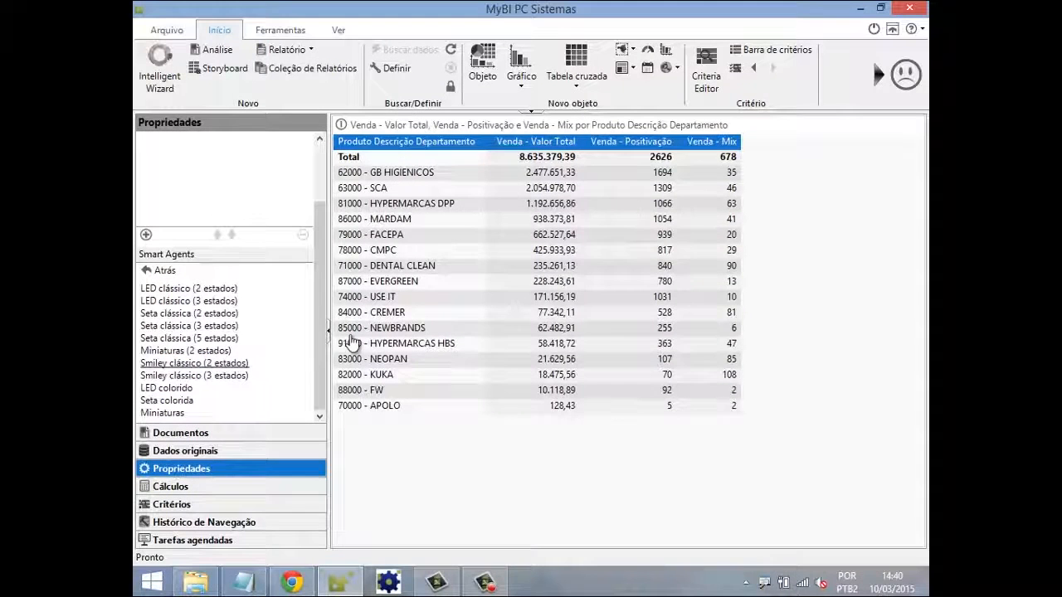
{"action": "left_click", "coordinate": [171, 290]}
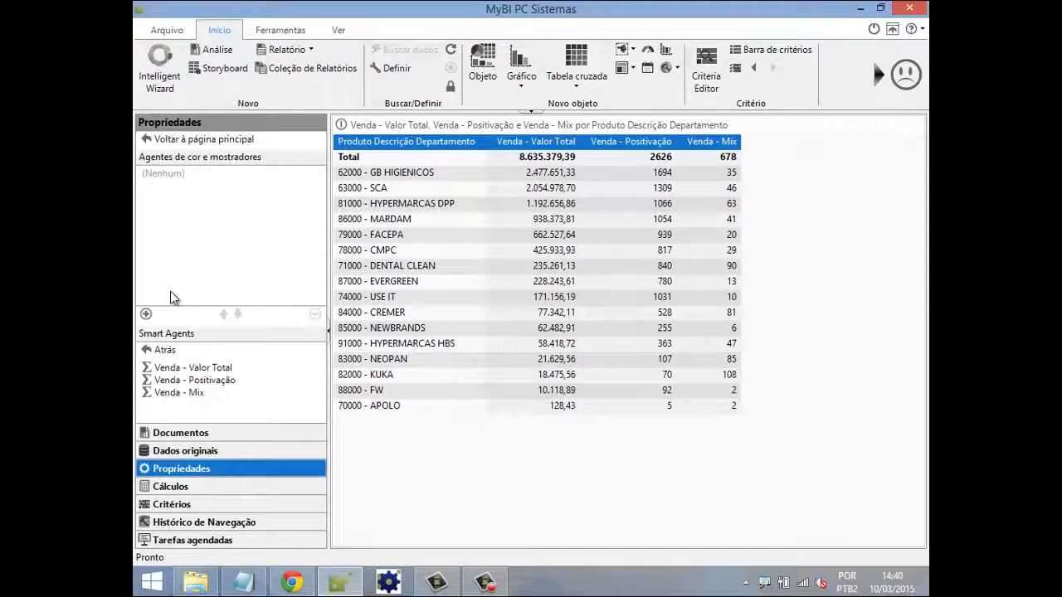
{"action": "left_click", "coordinate": [193, 393]}
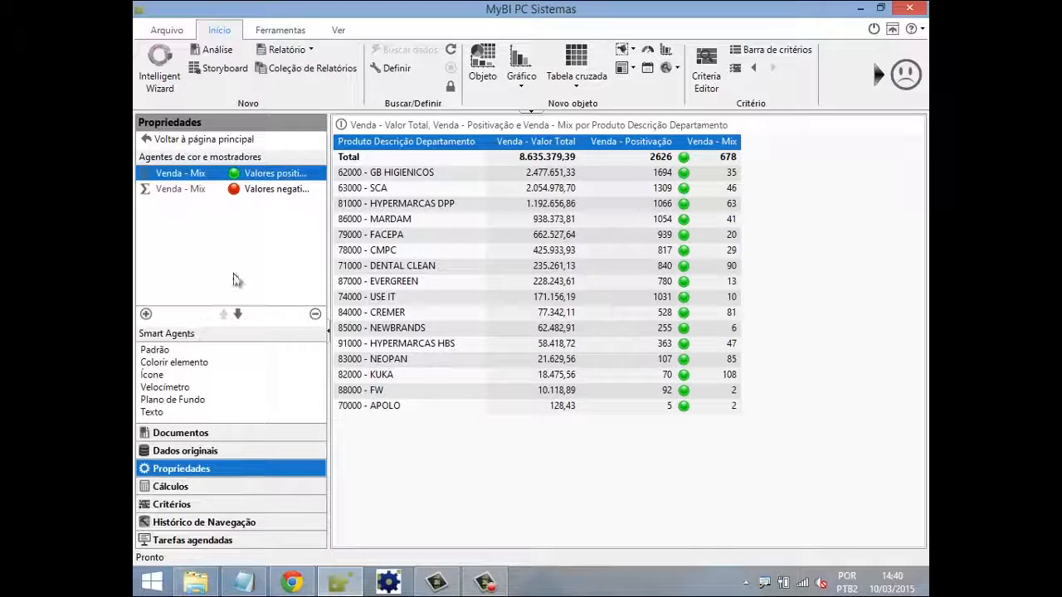
{"action": "left_click_drag", "start_coordinate": [328, 230], "coordinate": [356, 235]}
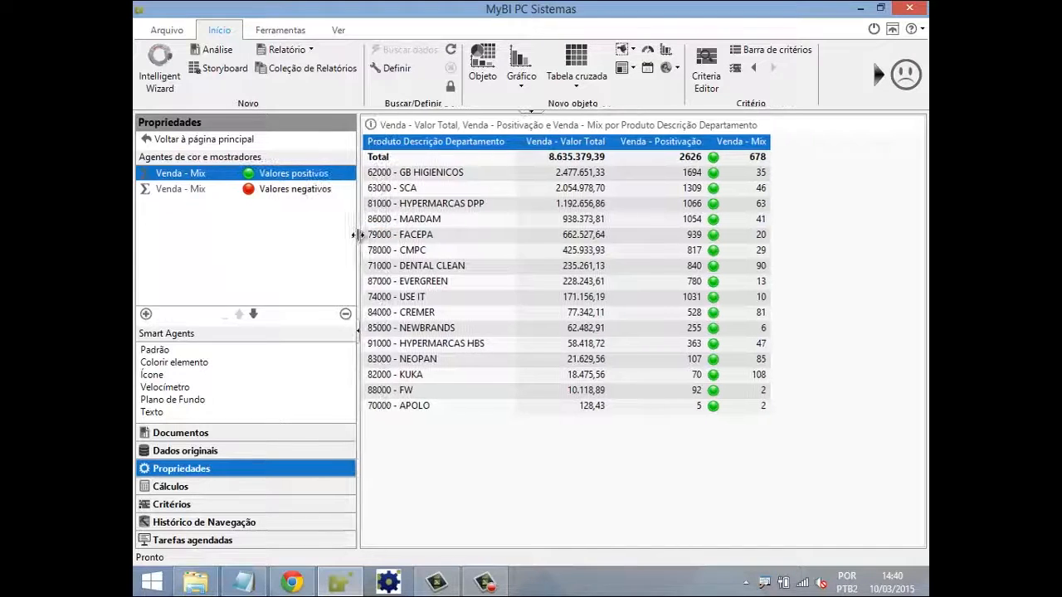
{"action": "left_click", "coordinate": [292, 193], "text": "ctrl"}
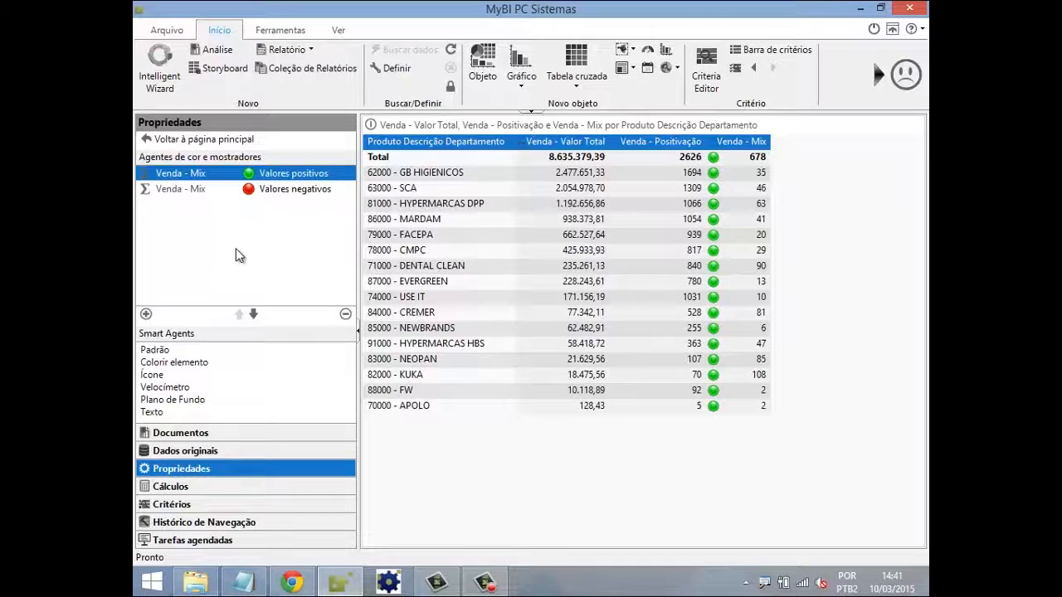
{"action": "left_click", "coordinate": [485, 581]}
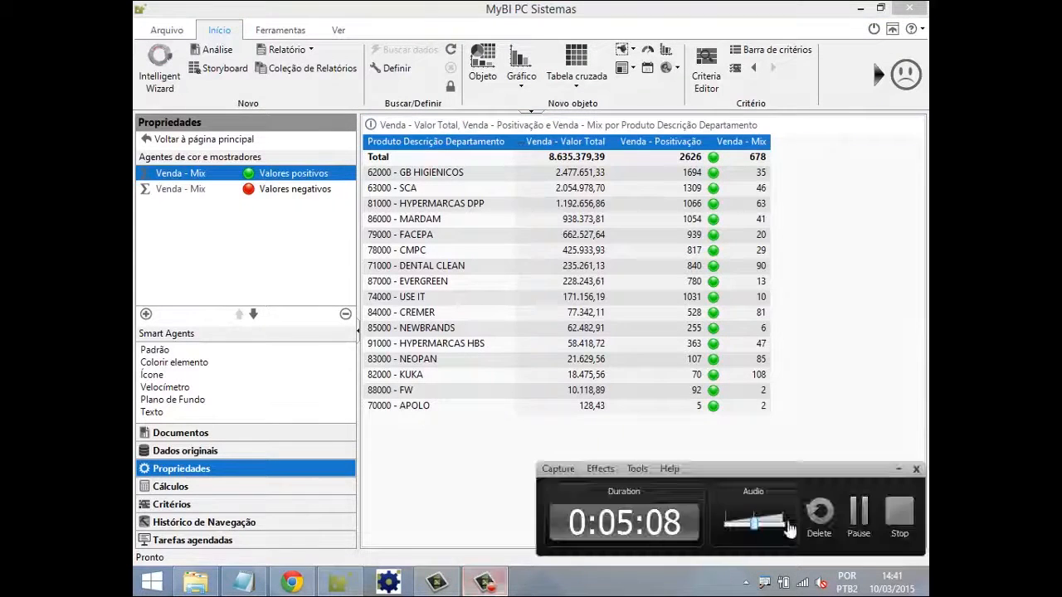
{"action": "left_click", "coordinate": [860, 417]}
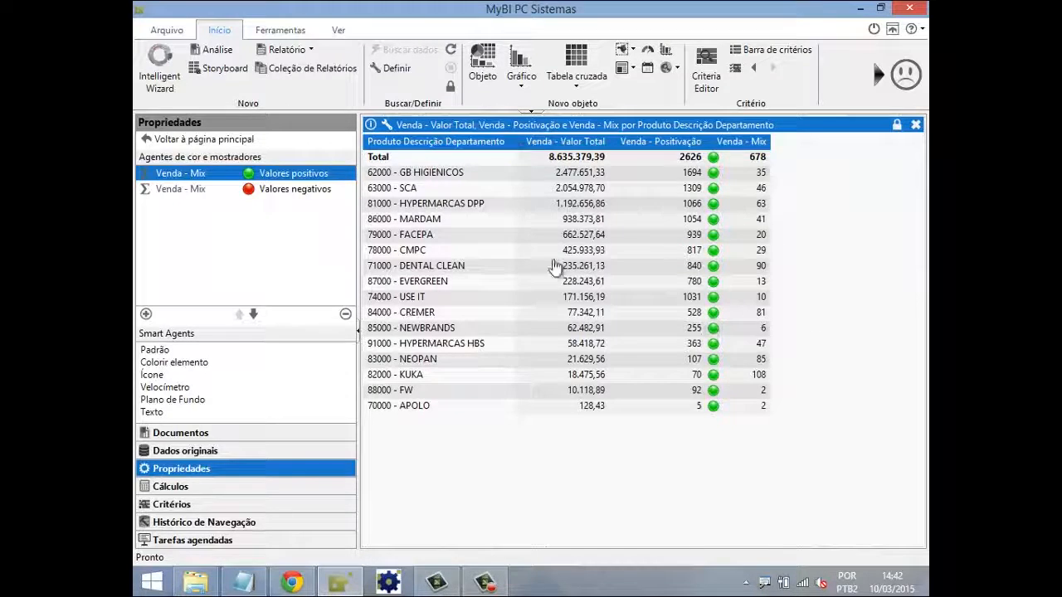
Set the condition of the green LED agent on Venda - Mix to value >= 60
{"action": "left_click", "coordinate": [297, 177]}
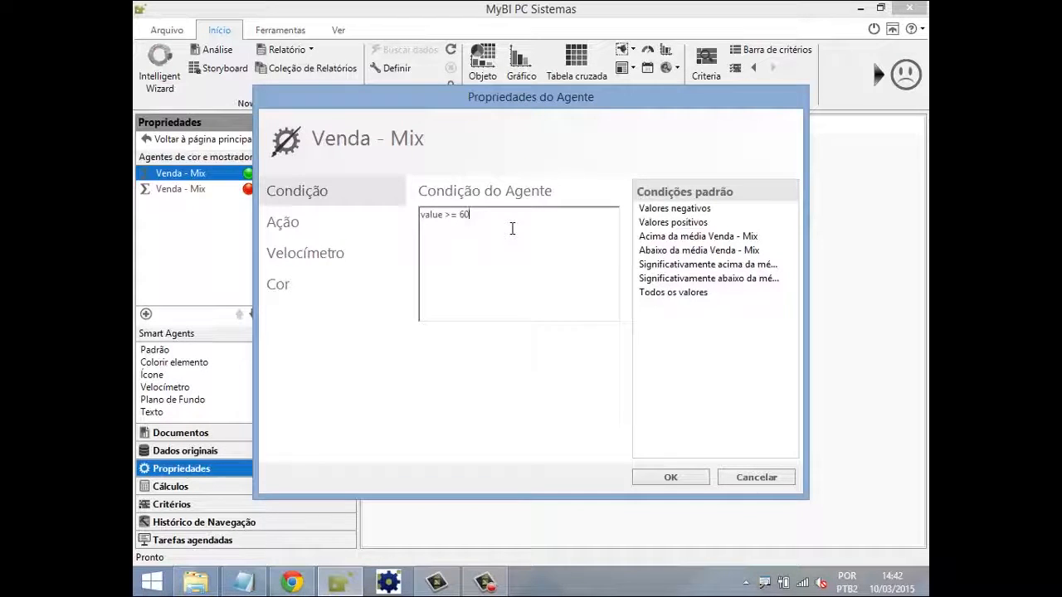
{"action": "left_click", "coordinate": [756, 477]}
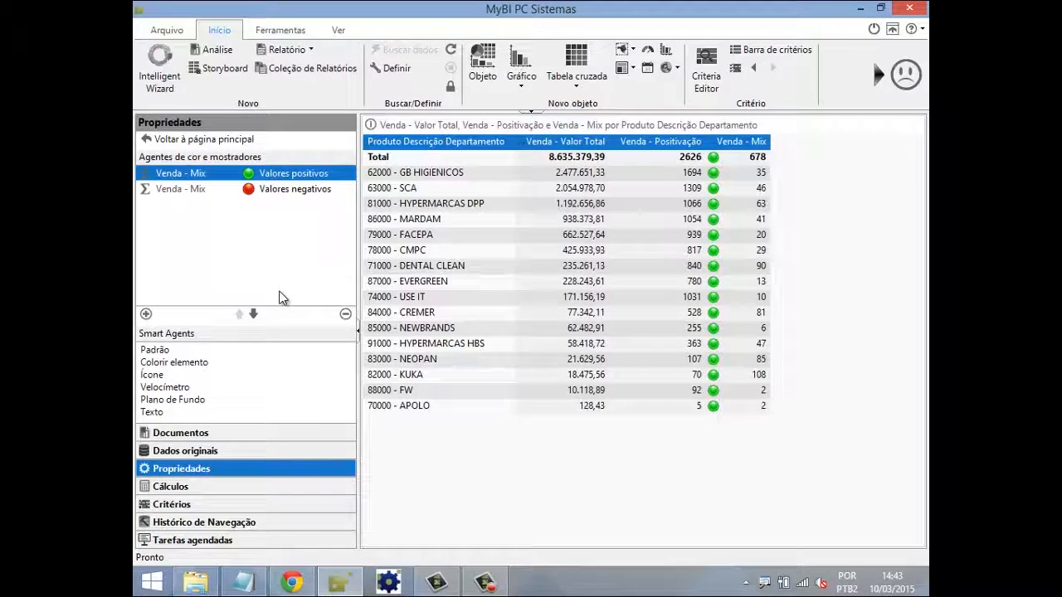
{"action": "left_click", "coordinate": [294, 178]}
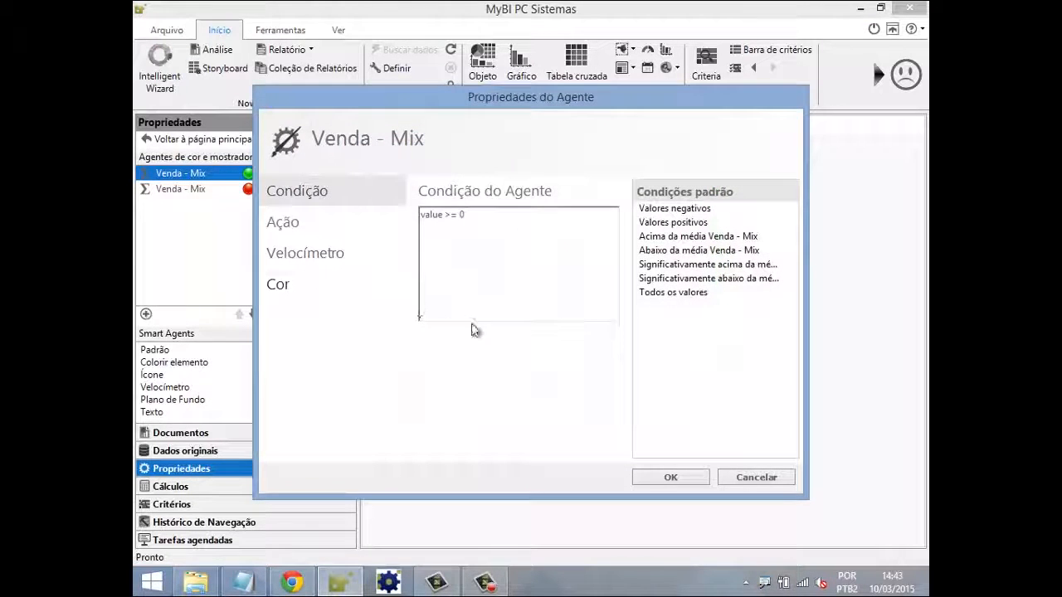
{"action": "left_click_drag", "start_coordinate": [519, 112], "coordinate": [547, 99]}
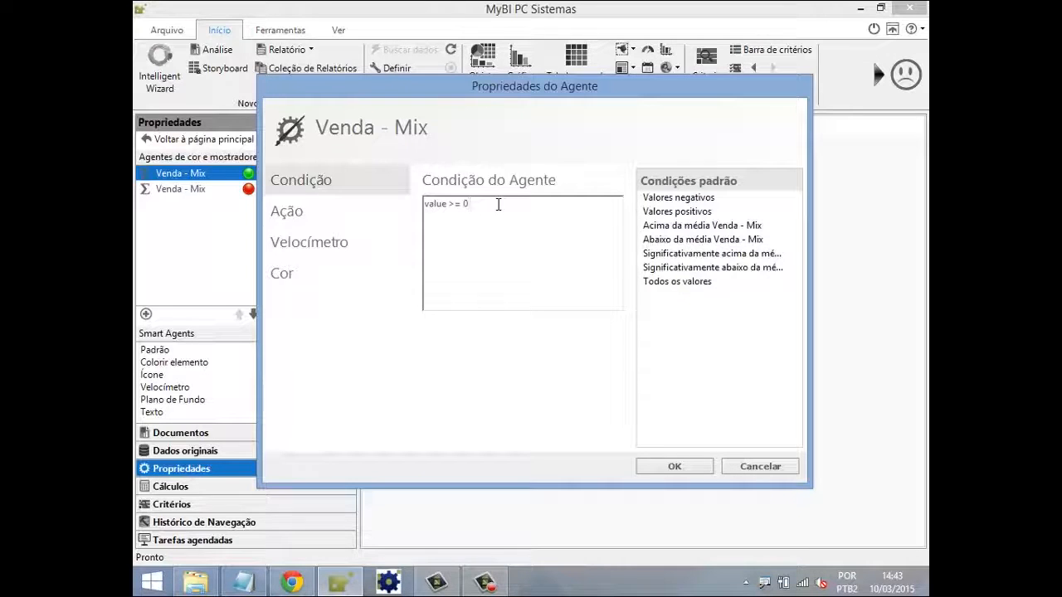
{"action": "key", "text": "BackSpace"}
{"action": "left_click", "coordinate": [671, 471]}
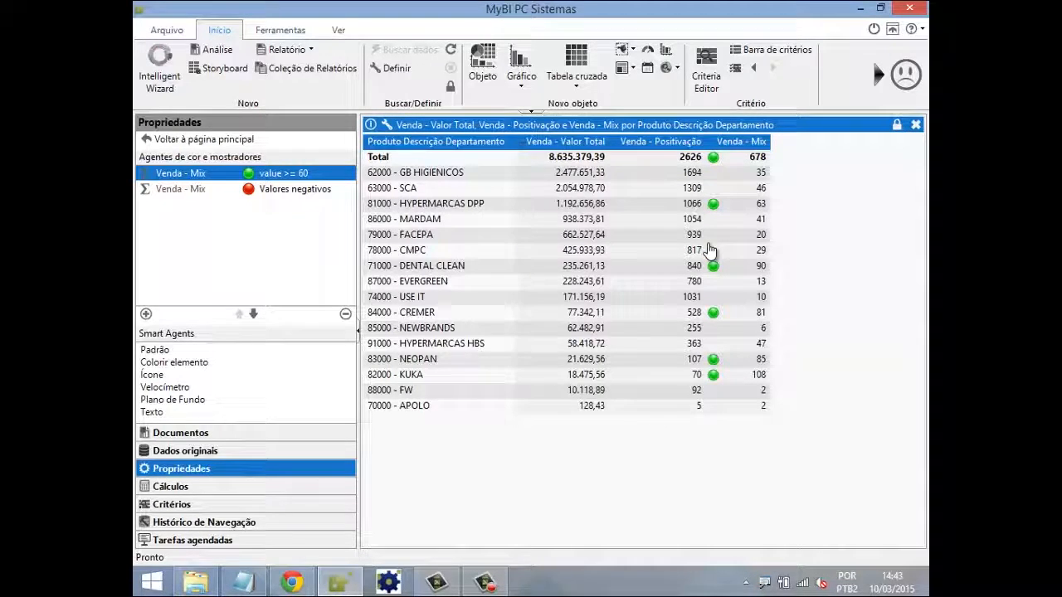
Set the condition of the red LED agent on Venda - Mix to value < 60
{"action": "left_click", "coordinate": [308, 193]}
{"action": "double_click", "coordinate": [307, 194]}
{"action": "left_click", "coordinate": [460, 212]}
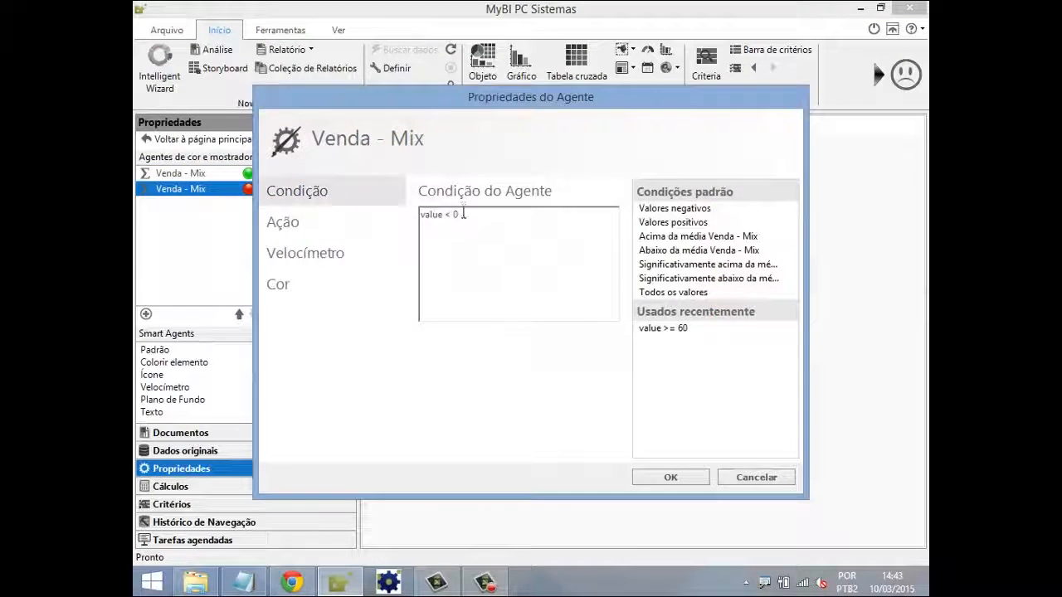
{"action": "type", "text": "60"}
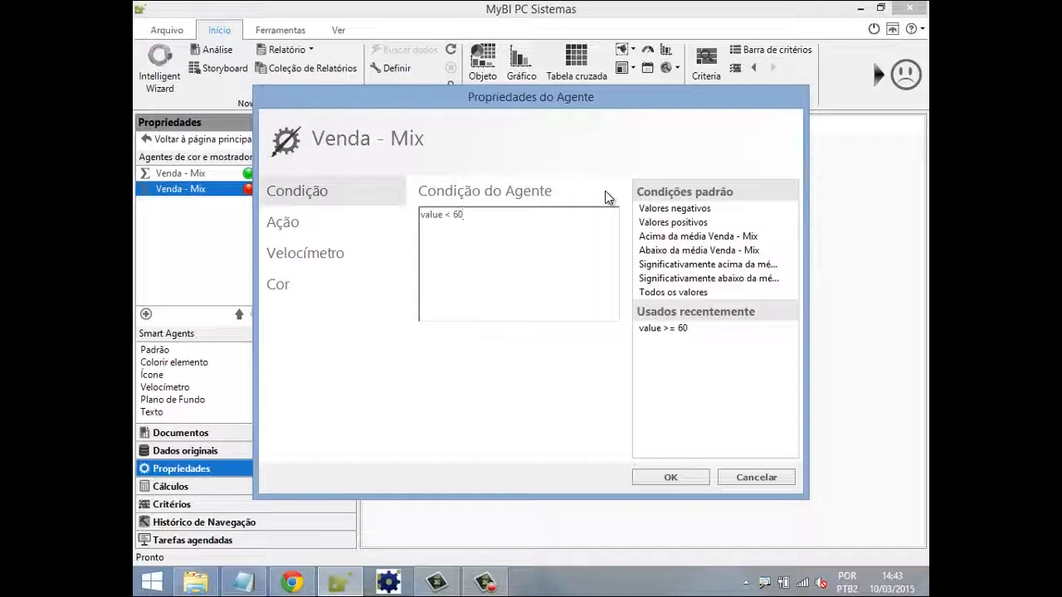
{"action": "left_click", "coordinate": [670, 477]}
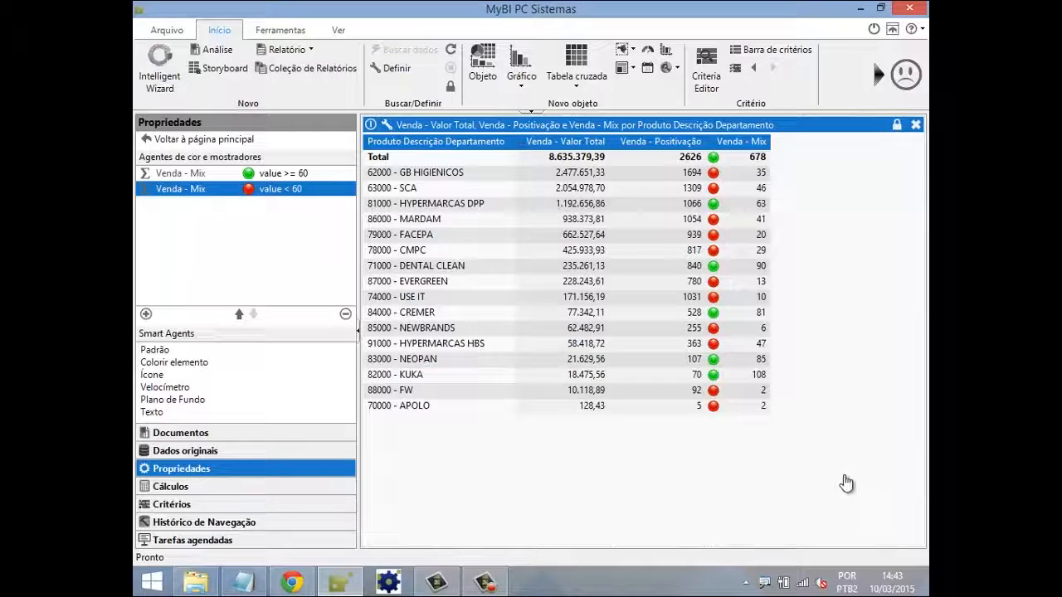
Sort the cross table by Venda - Mix in descending order
{"action": "right_click", "coordinate": [728, 155]}
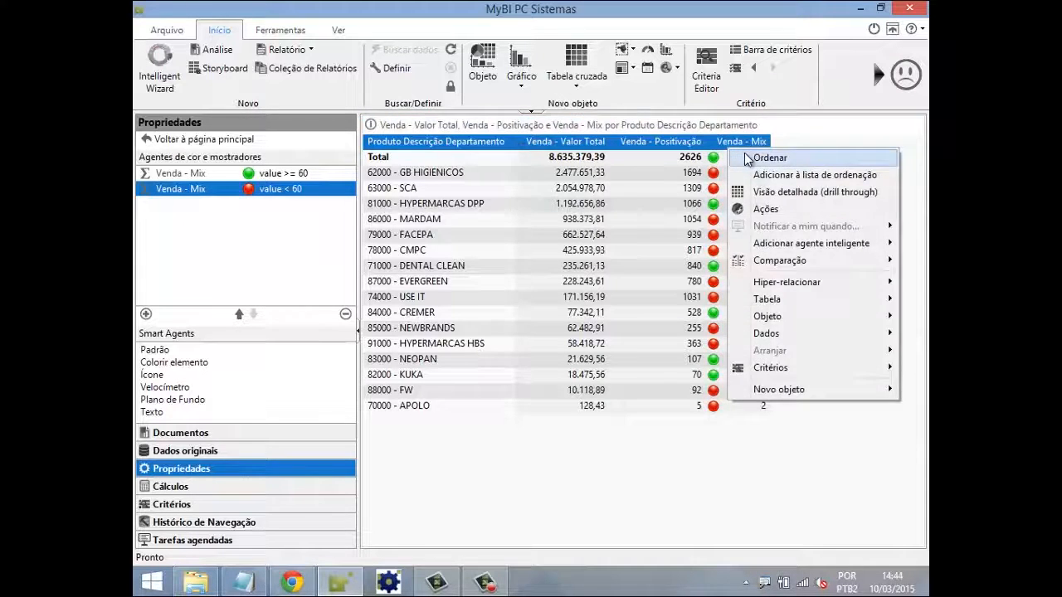
{"action": "left_click", "coordinate": [768, 157]}
{"action": "right_click", "coordinate": [738, 148]}
{"action": "left_click", "coordinate": [752, 156]}
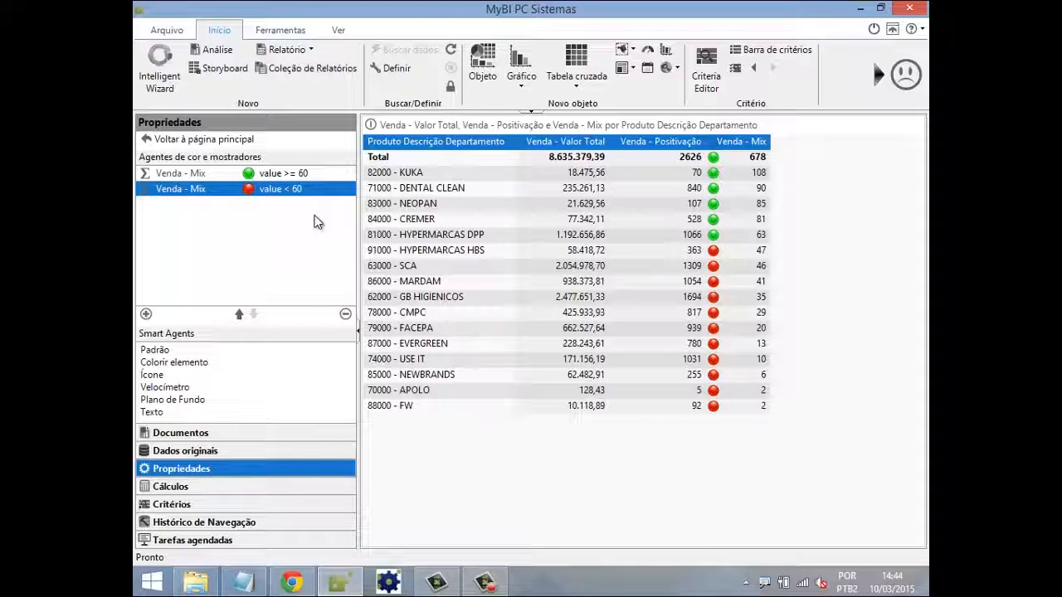
{"action": "left_click", "coordinate": [494, 579]}
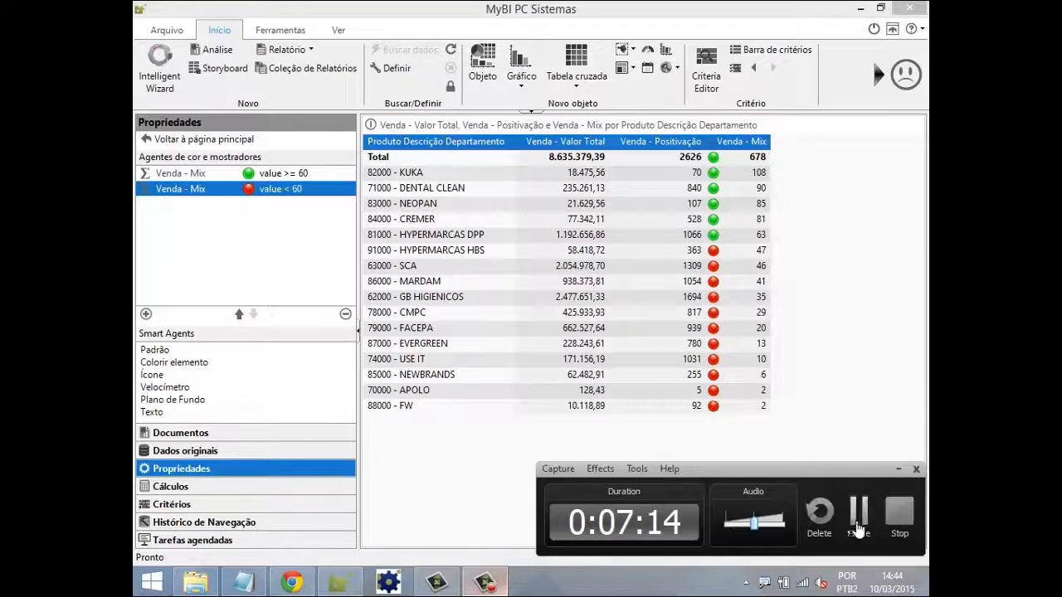
{"action": "left_click", "coordinate": [861, 521]}
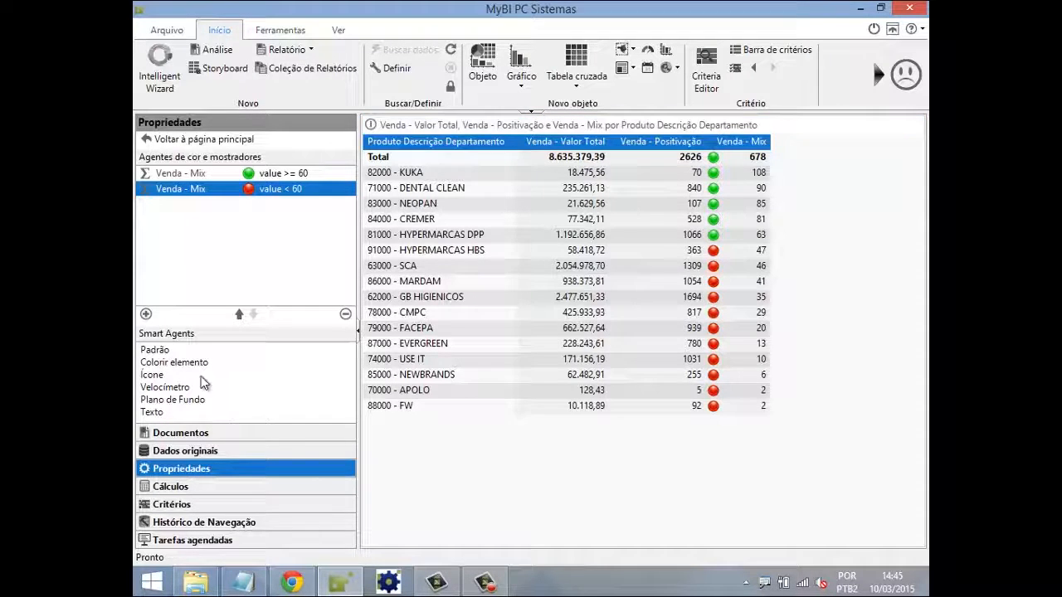
Add a Miniaturas (2 estados) icon agent for the Venda - Positivação measure
{"action": "left_click", "coordinate": [155, 378]}
{"action": "left_click_drag", "start_coordinate": [355, 331], "coordinate": [348, 399]}
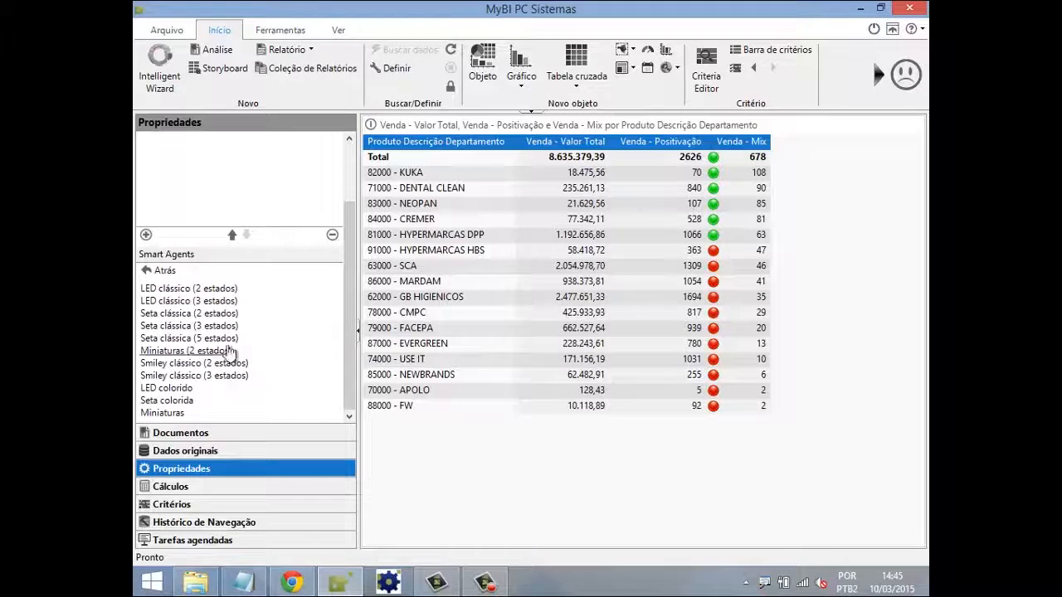
{"action": "left_click", "coordinate": [168, 355]}
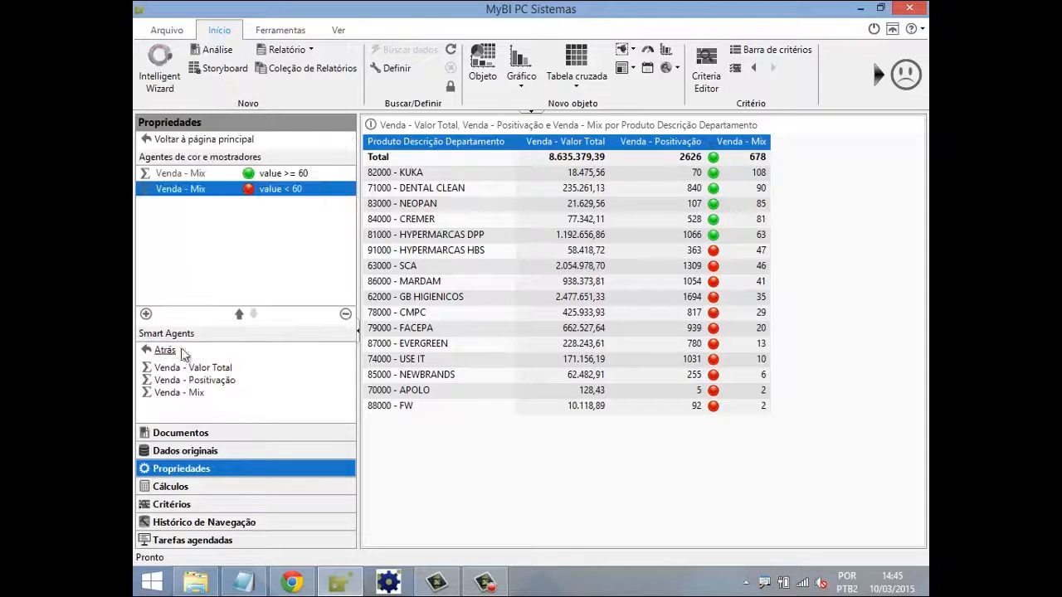
{"action": "left_click", "coordinate": [223, 380]}
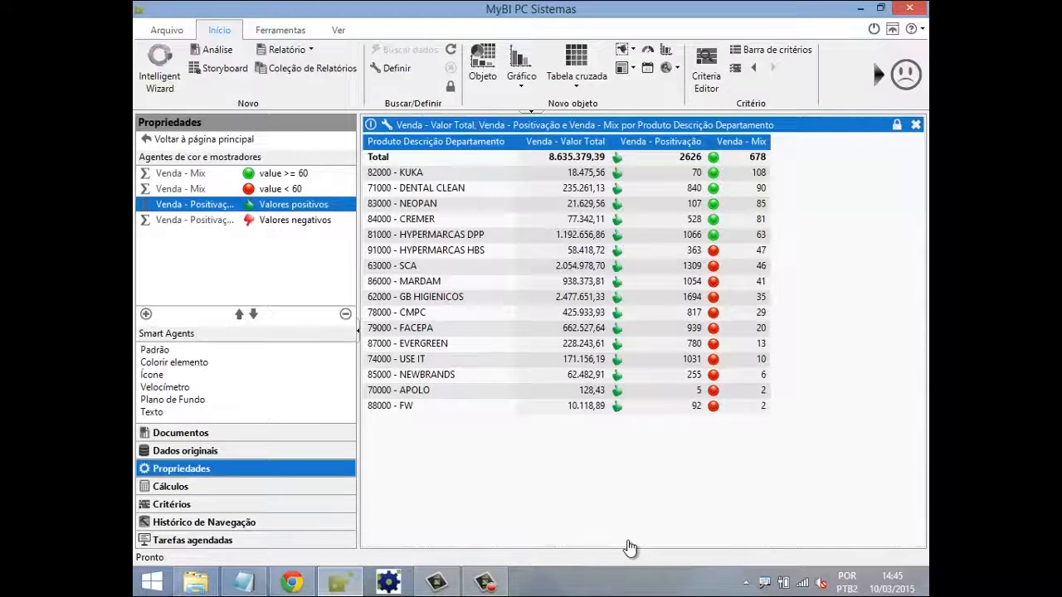
Give the positive-values agent on Venda - Positivação the condition value >= 1000 and the happy Smiley Colorido icon
{"action": "left_click", "coordinate": [294, 207]}
{"action": "left_click_drag", "start_coordinate": [555, 108], "coordinate": [621, 95]}
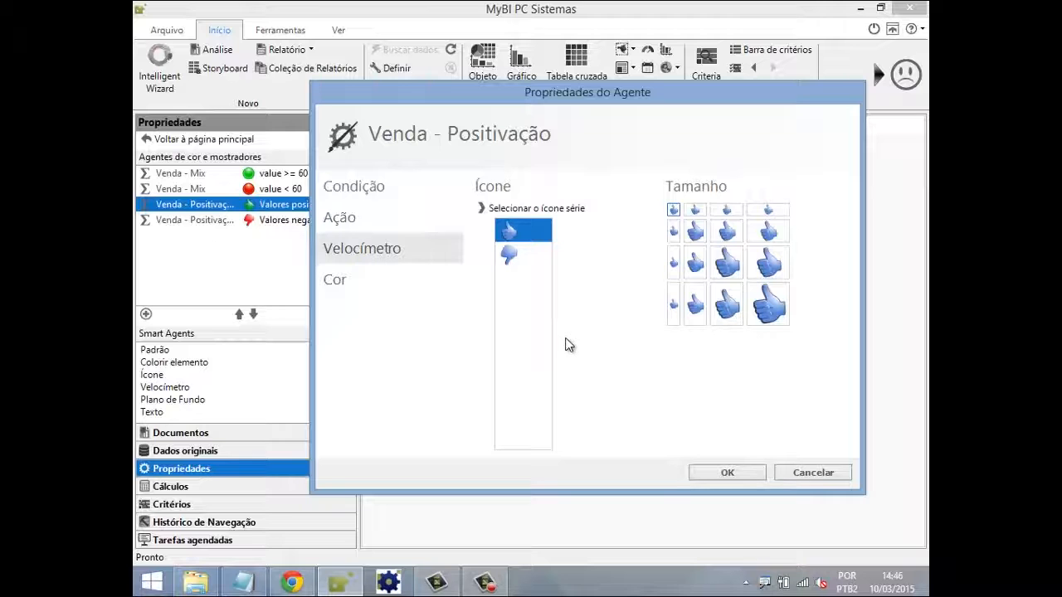
{"action": "left_click", "coordinate": [560, 214]}
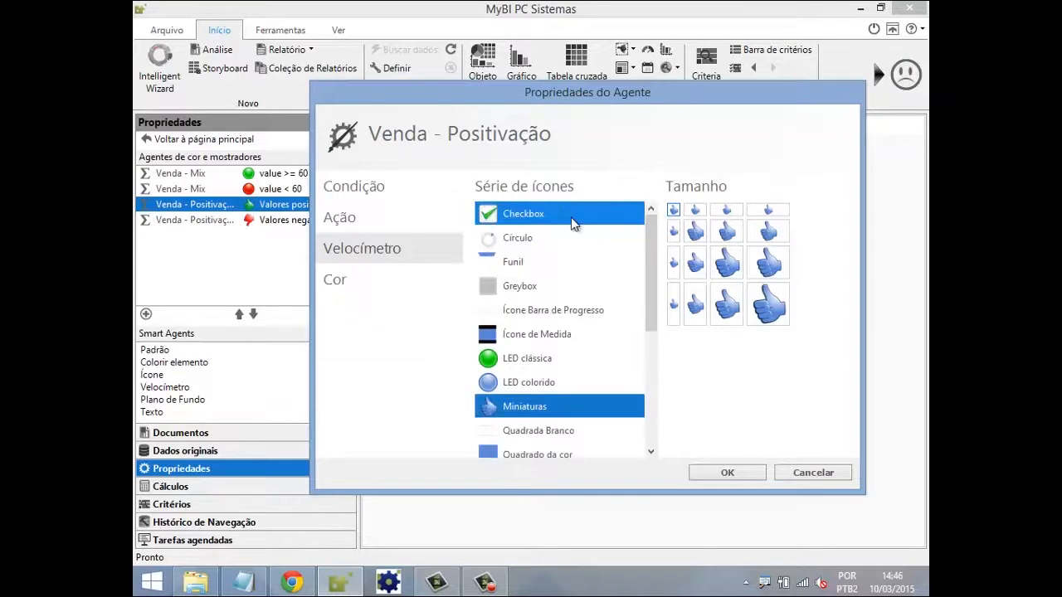
{"action": "left_click_drag", "start_coordinate": [652, 254], "coordinate": [656, 378]}
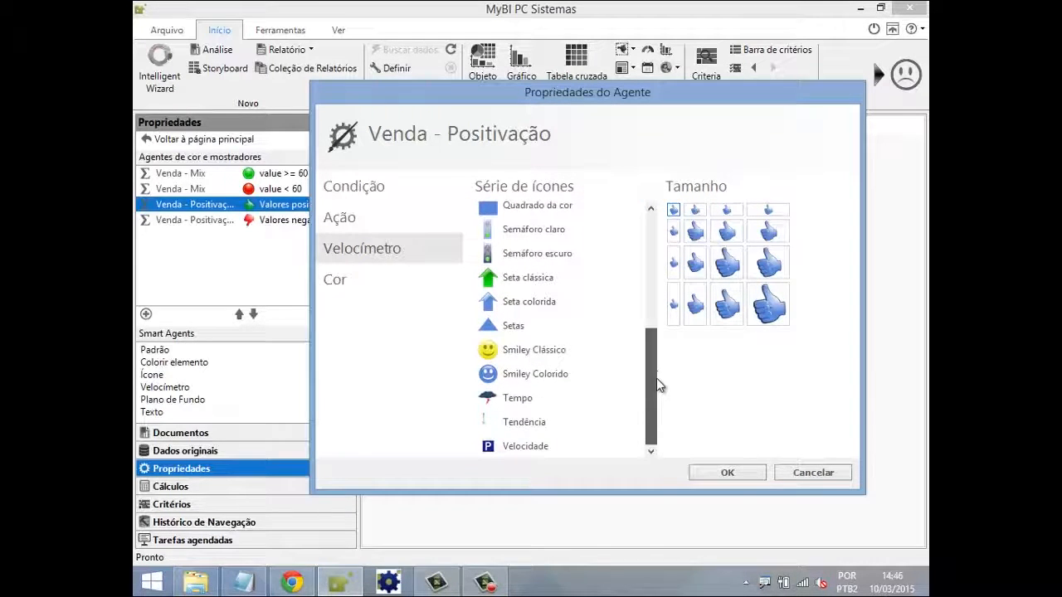
{"action": "left_click", "coordinate": [540, 377]}
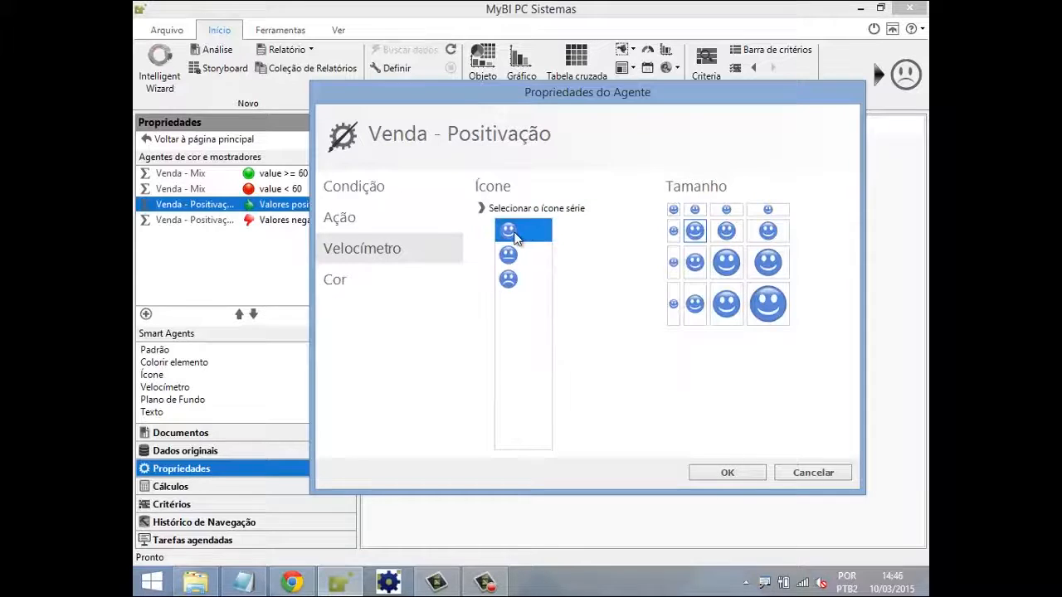
{"action": "left_click", "coordinate": [332, 280]}
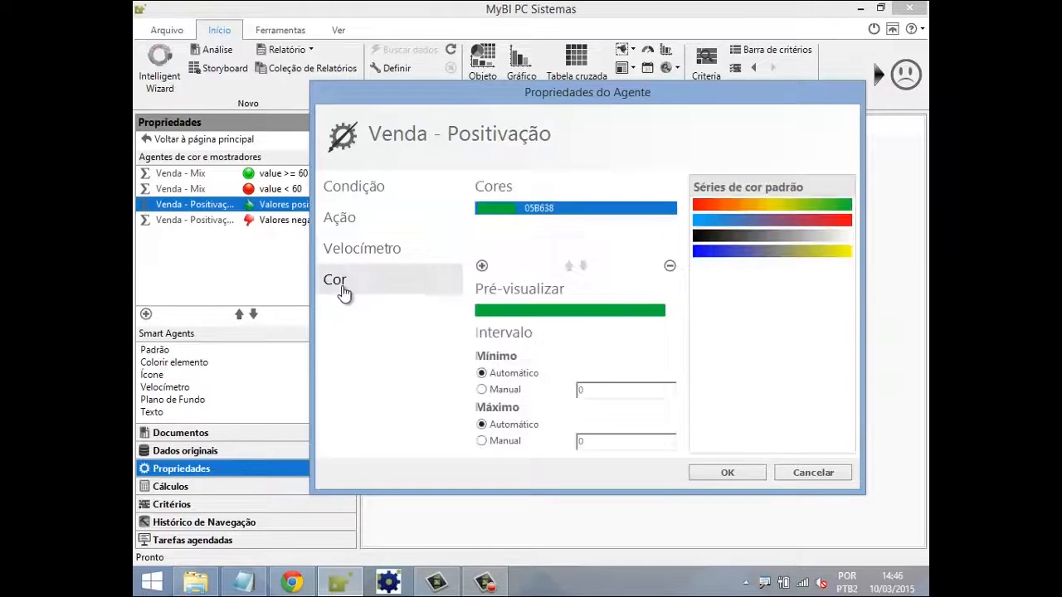
{"action": "left_click", "coordinate": [727, 473]}
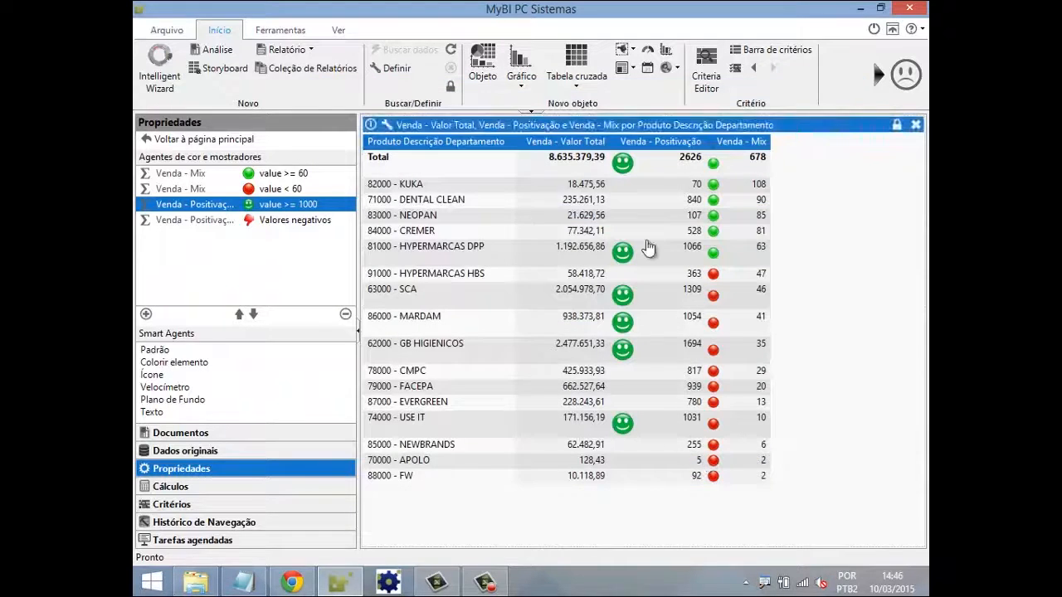
Set the icon of the value >= 1000 agent on Venda - Positivação to the smallest size
{"action": "double_click", "coordinate": [287, 214]}
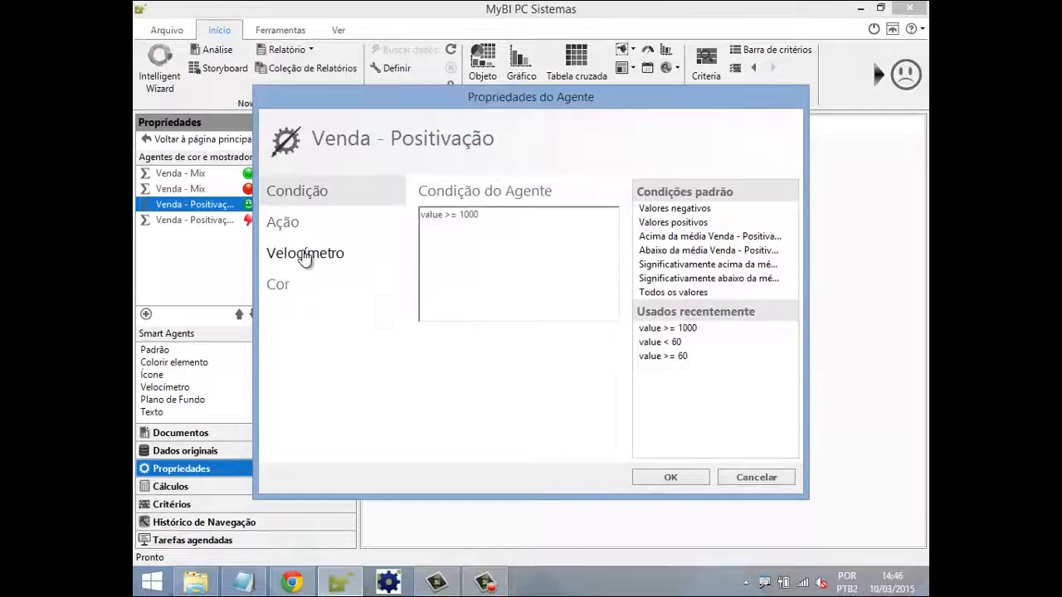
{"action": "left_click", "coordinate": [320, 256]}
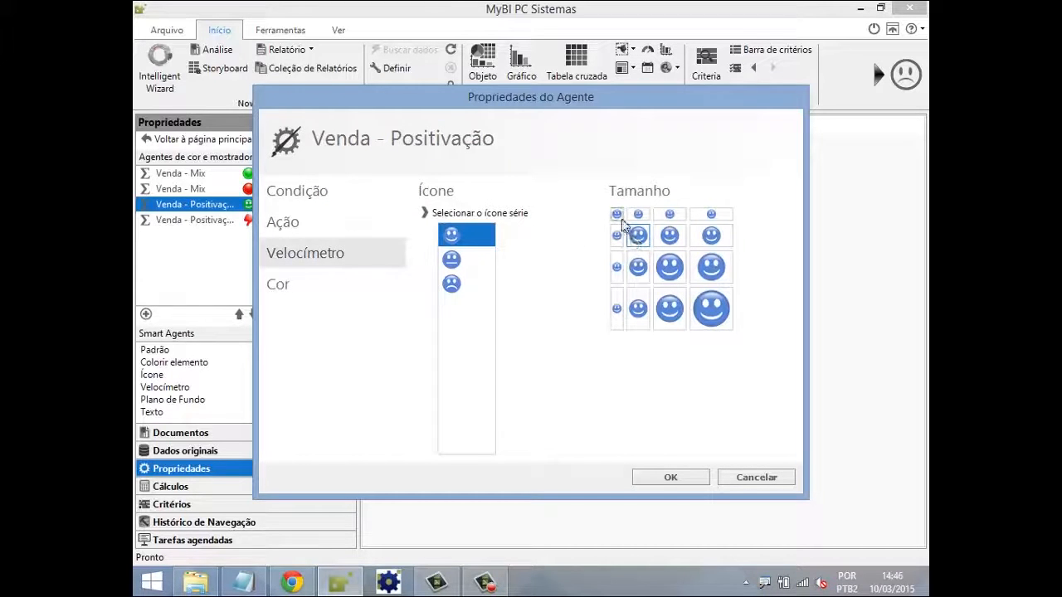
{"action": "left_click", "coordinate": [681, 477]}
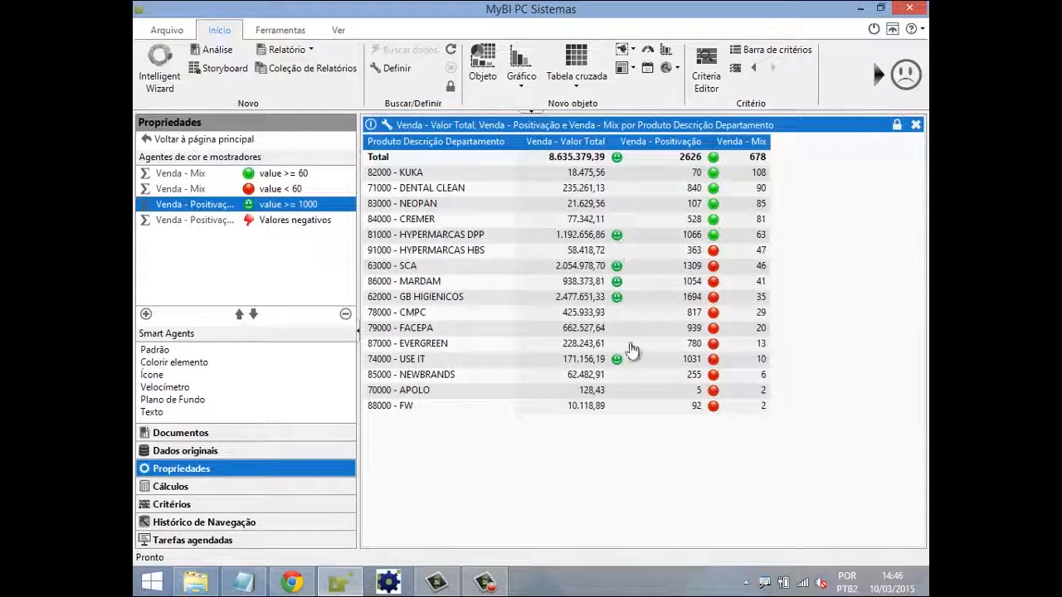
Set the condition of the negative-values agent on Venda - Positivação to value < 1000
{"action": "left_click", "coordinate": [280, 219], "text": "ctrl"}
{"action": "left_click", "coordinate": [282, 221]}
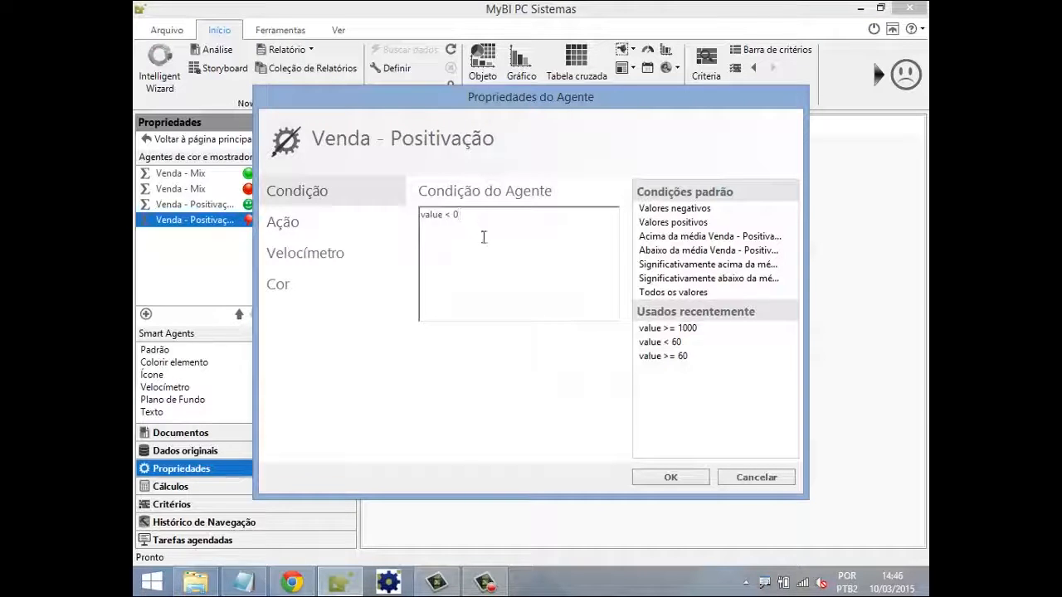
{"action": "type", "text": "100"}
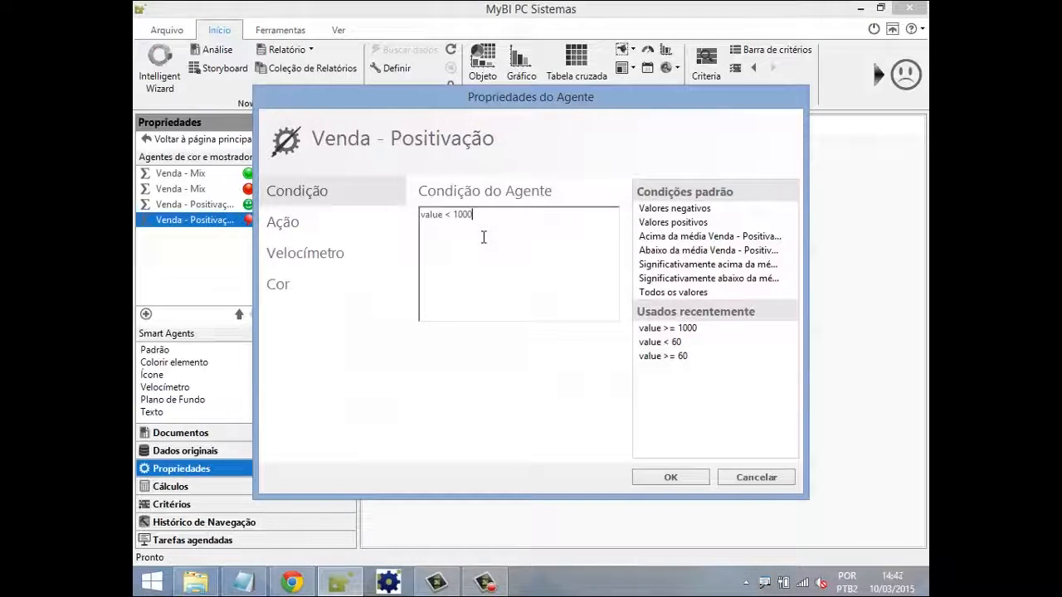
{"action": "type", "text": "0"}
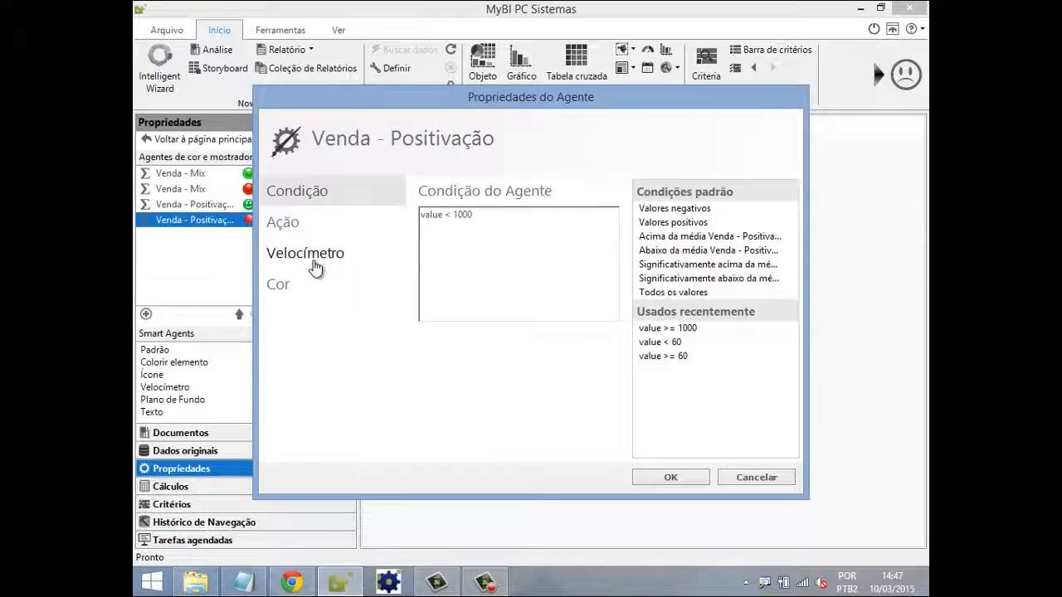
Give the value < 1000 agent on Venda - Positivação the sad Smiley Colorido icon, keeping its red color and smallest size
{"action": "left_click", "coordinate": [316, 267]}
{"action": "left_click", "coordinate": [460, 212]}
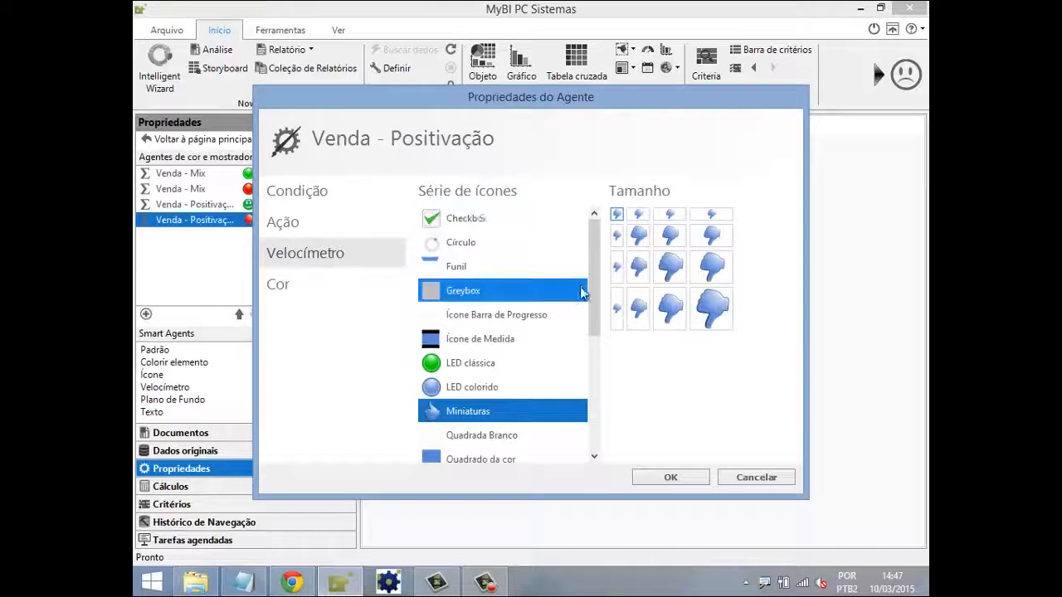
{"action": "scroll", "coordinate": [580, 292], "scroll_direction": "down", "scroll_amount": 3}
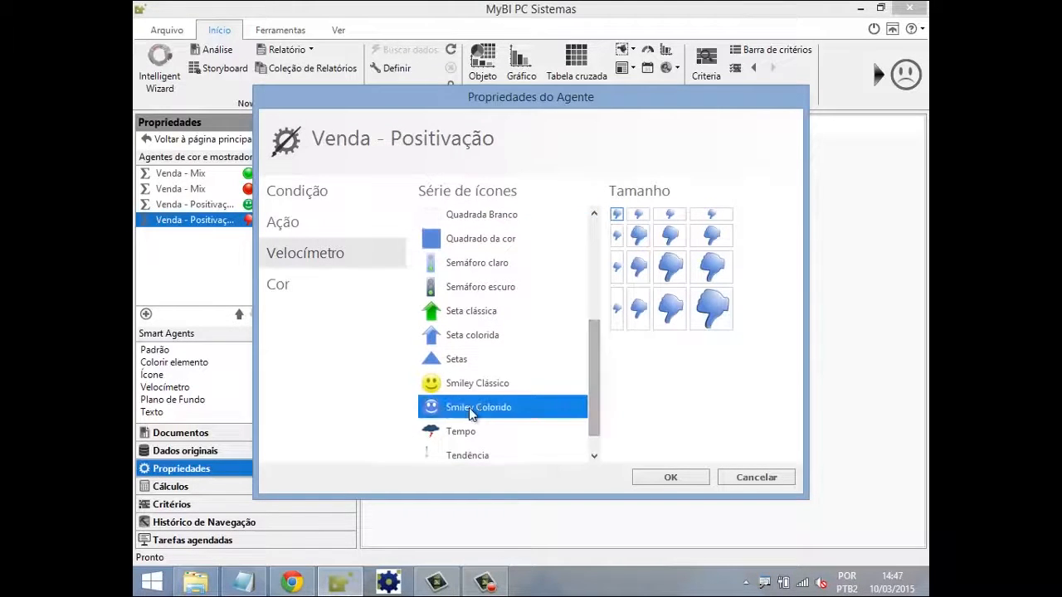
{"action": "left_click", "coordinate": [469, 407]}
{"action": "left_click", "coordinate": [457, 283]}
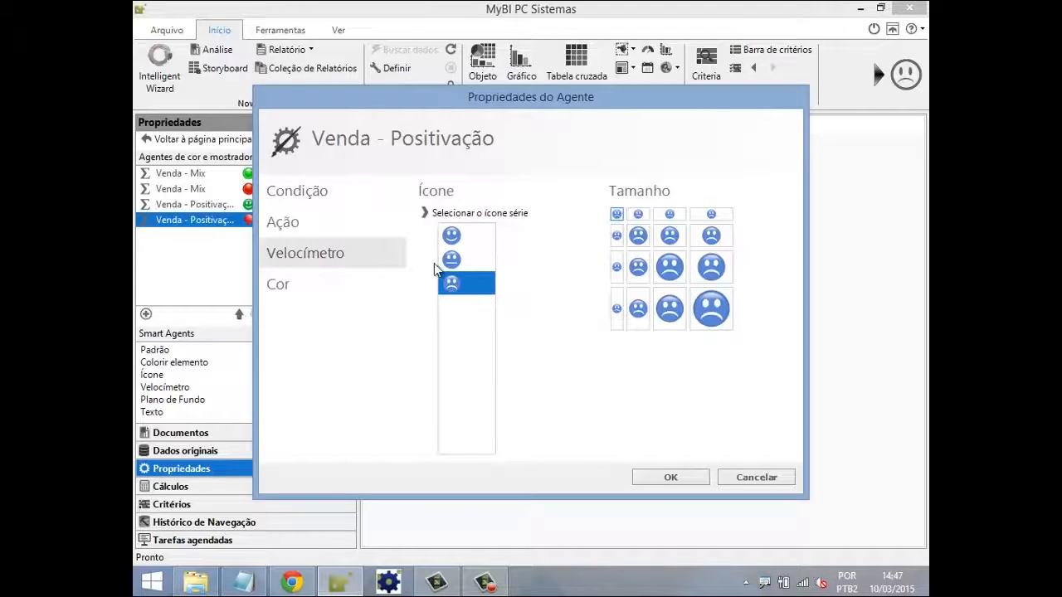
{"action": "left_click", "coordinate": [275, 290]}
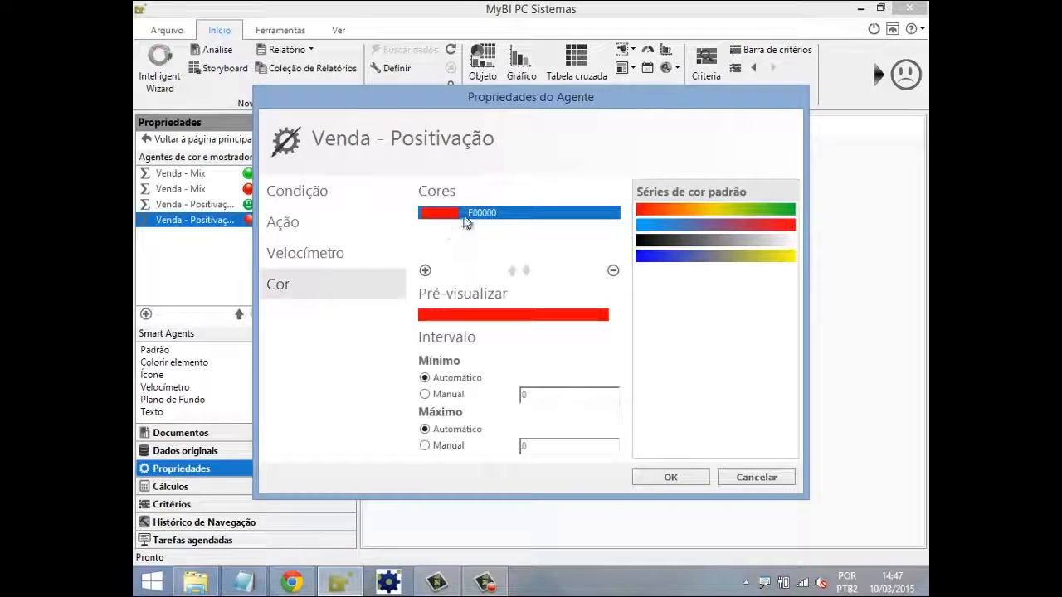
{"action": "left_click", "coordinate": [659, 478]}
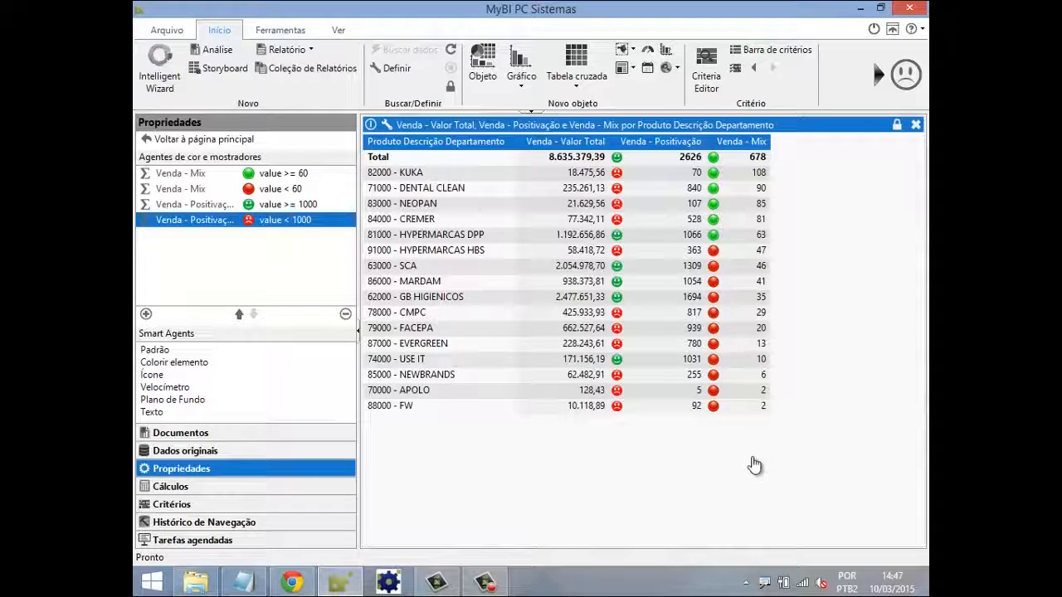
{"action": "left_click", "coordinate": [486, 580]}
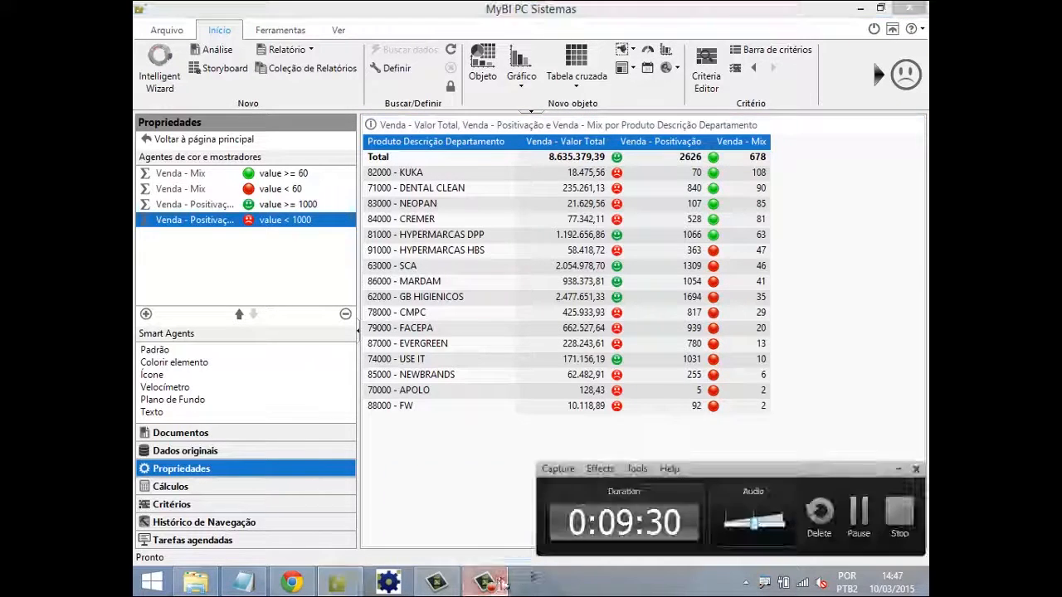
{"action": "left_click", "coordinate": [859, 511]}
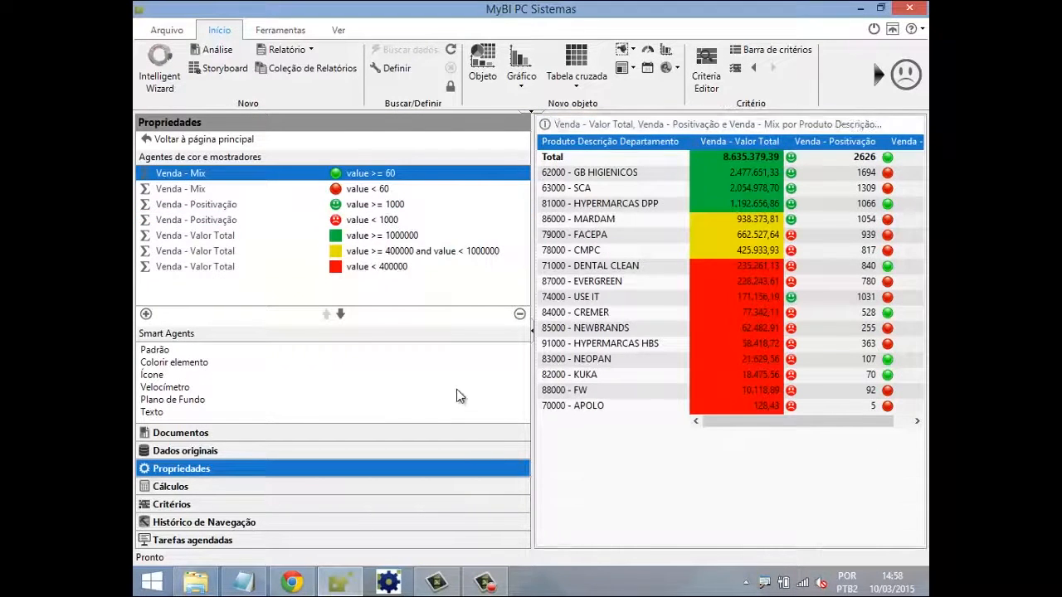
{"action": "left_click", "coordinate": [486, 580]}
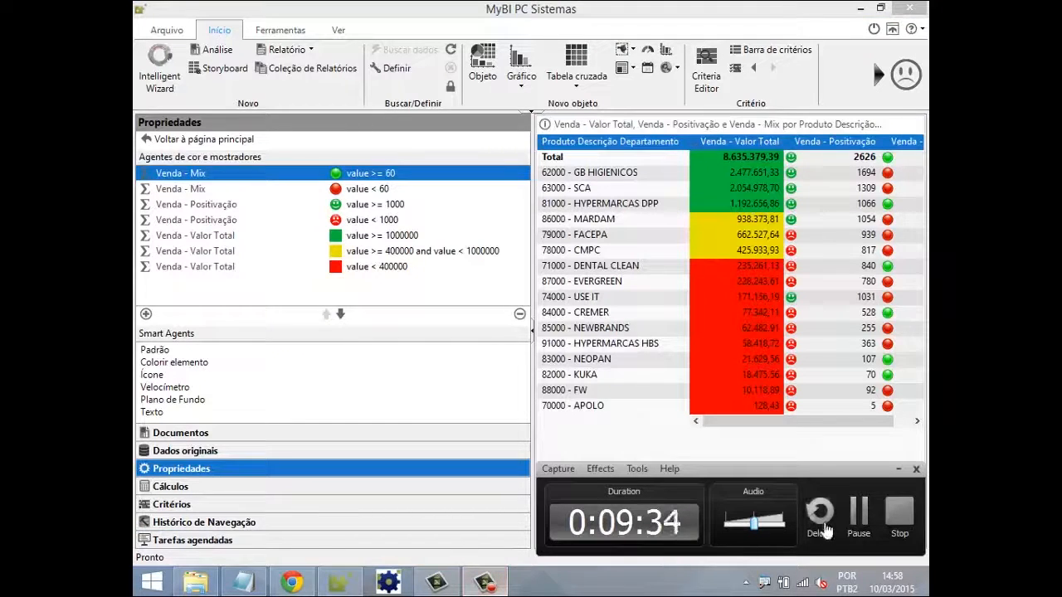
{"action": "left_click", "coordinate": [859, 512]}
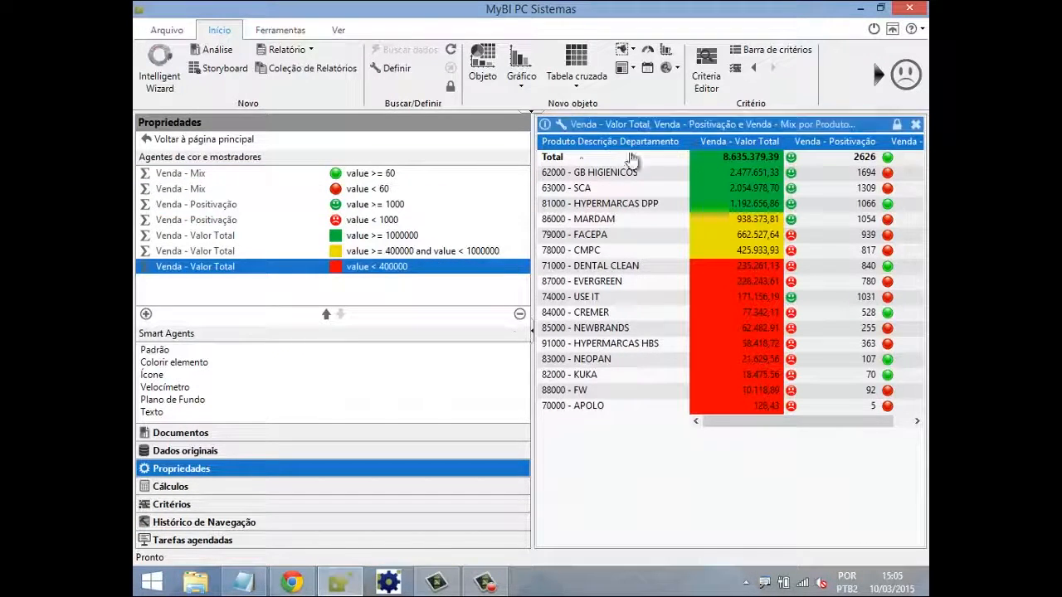
Widen the cross table's area and duplicate the department cross table as a new object
{"action": "left_click_drag", "start_coordinate": [527, 193], "coordinate": [400, 193]}
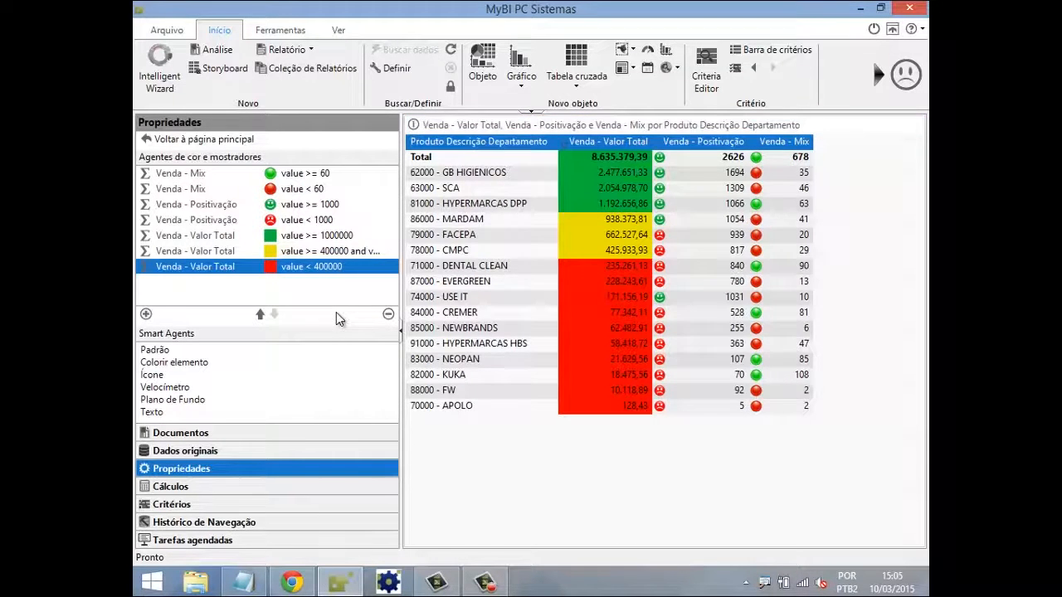
{"action": "right_click", "coordinate": [531, 131]}
{"action": "mouse_move", "coordinate": [589, 335]}
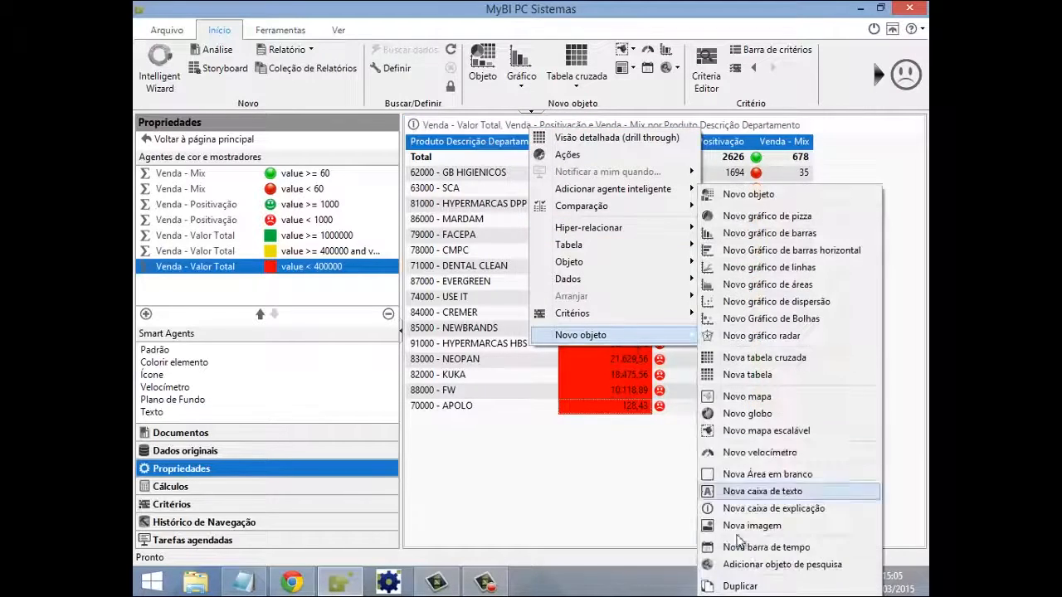
{"action": "left_click", "coordinate": [740, 585]}
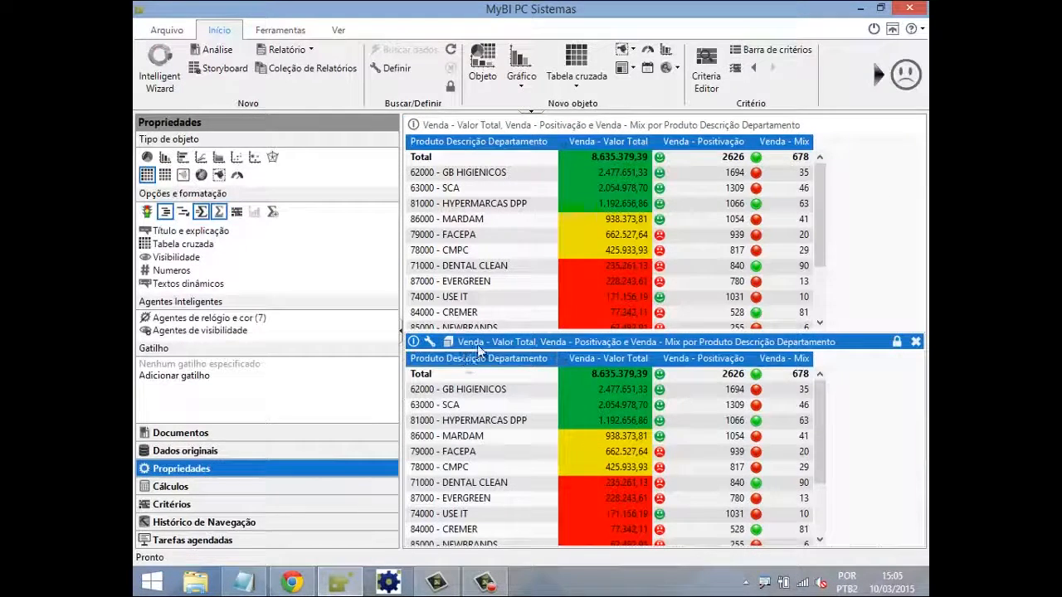
Remove all color and gauge agents from the duplicated cross table and maximize that table
{"action": "left_click", "coordinate": [241, 318]}
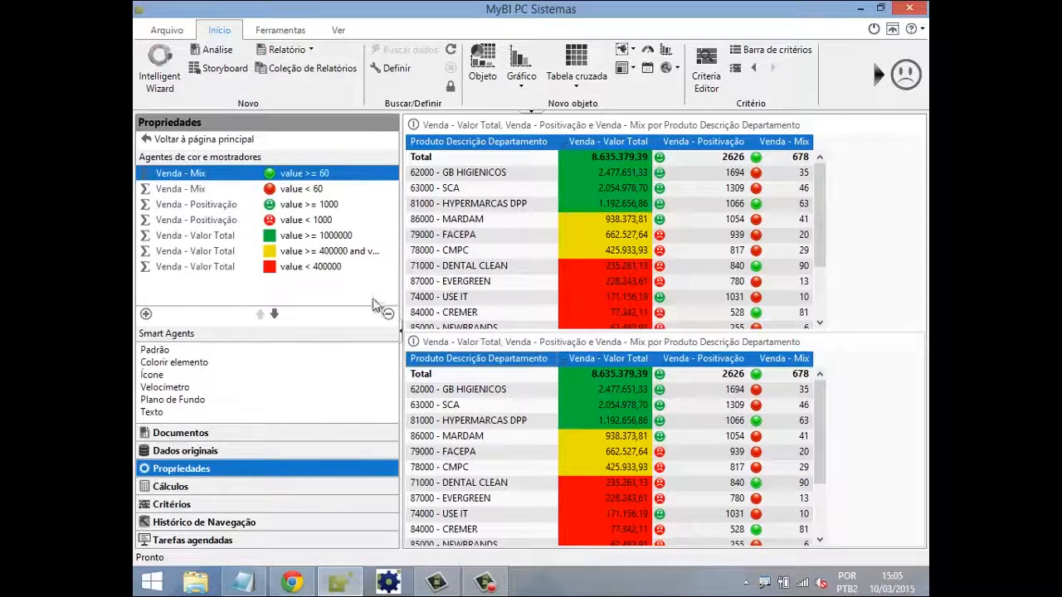
{"action": "double_click", "coordinate": [313, 173]}
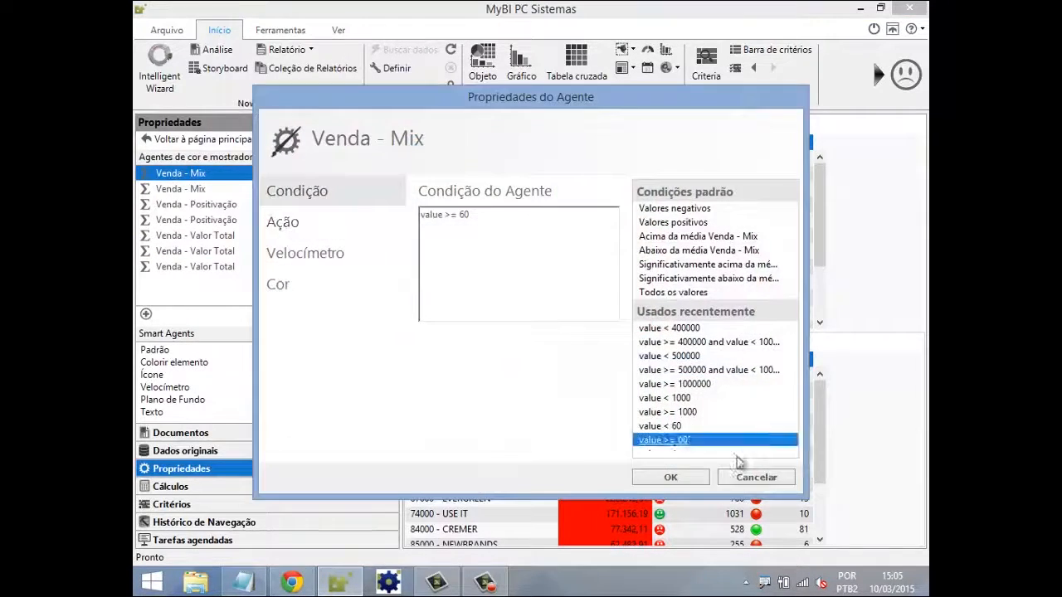
{"action": "key", "text": "Escape"}
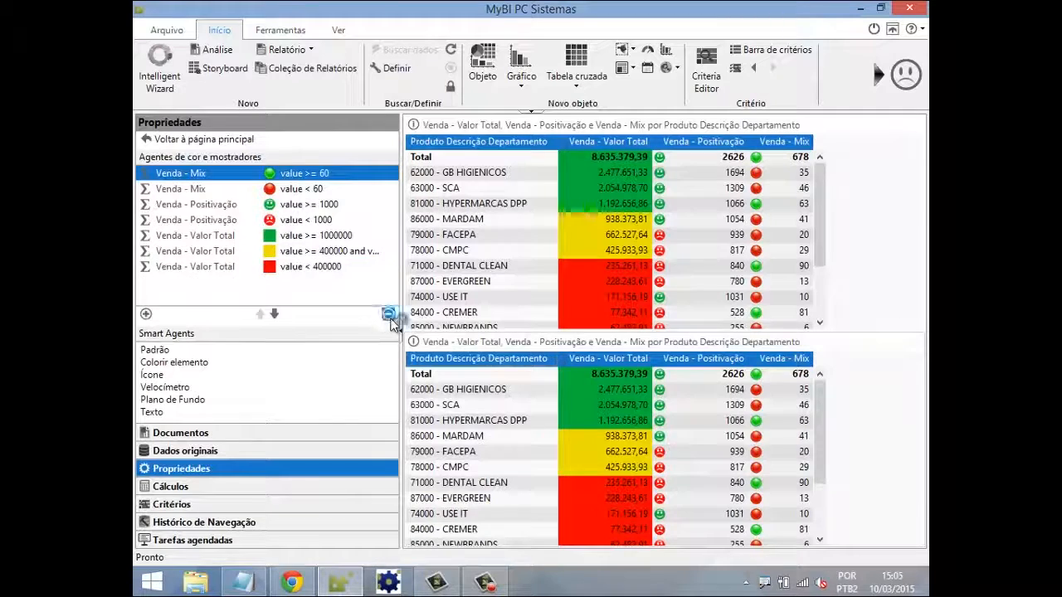
{"action": "left_click", "coordinate": [387, 314]}
{"action": "left_click", "coordinate": [387, 315]}
{"action": "left_click", "coordinate": [388, 314]}
{"action": "left_click", "coordinate": [388, 314]}
{"action": "left_click", "coordinate": [388, 314]}
{"action": "left_click", "coordinate": [388, 315]}
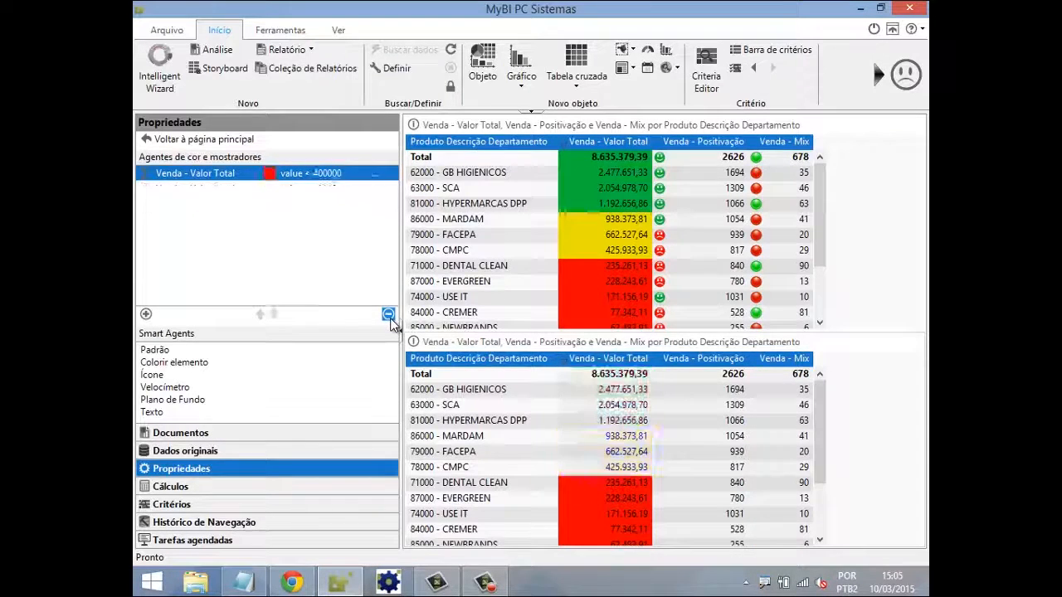
{"action": "left_click", "coordinate": [388, 315]}
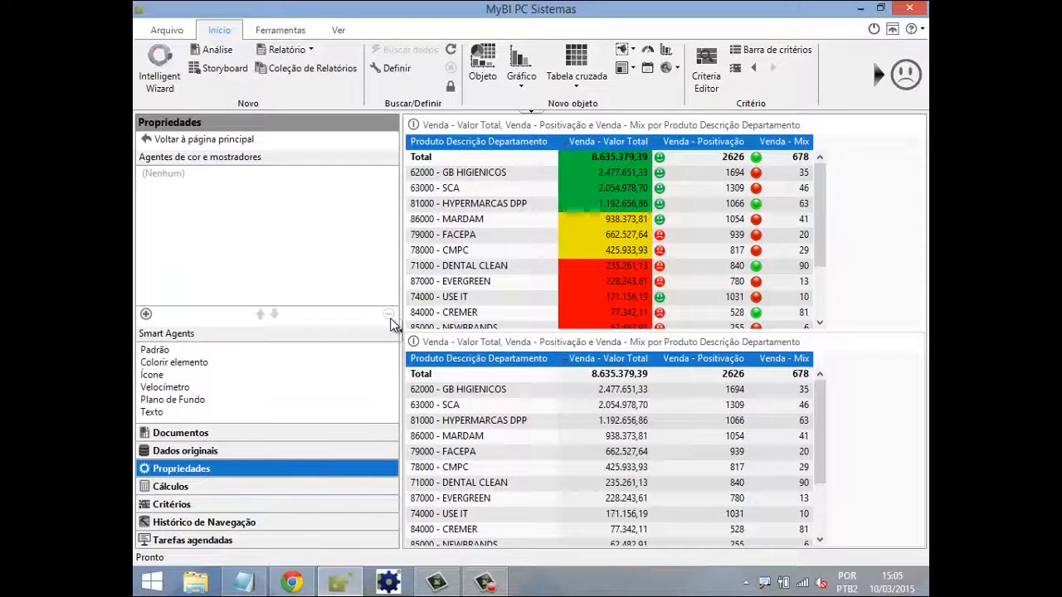
{"action": "double_click", "coordinate": [607, 344]}
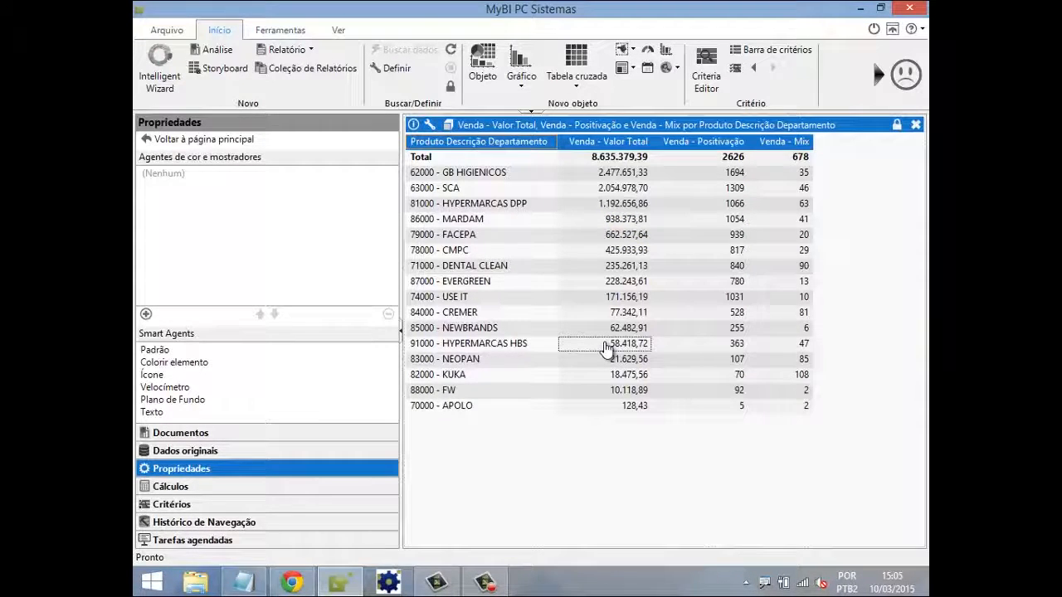
{"action": "left_click", "coordinate": [214, 141]}
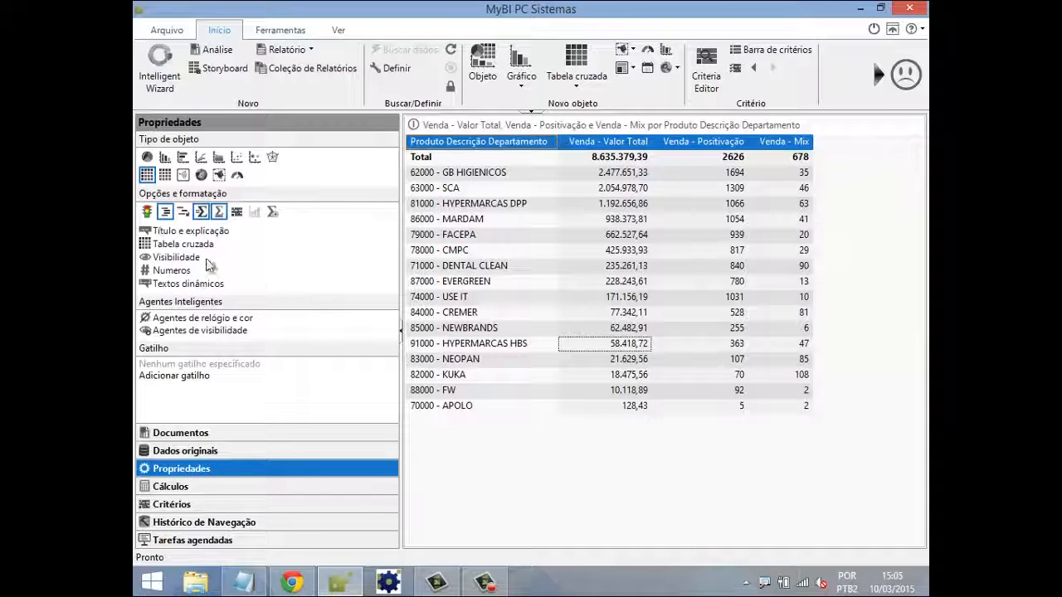
{"action": "left_click", "coordinate": [484, 582]}
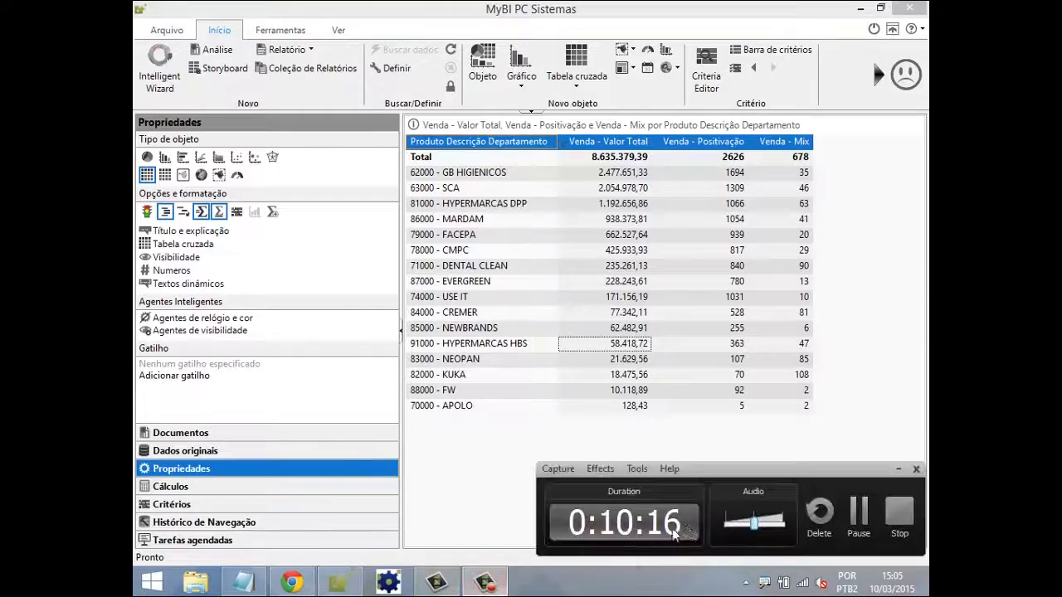
{"action": "left_click", "coordinate": [296, 373]}
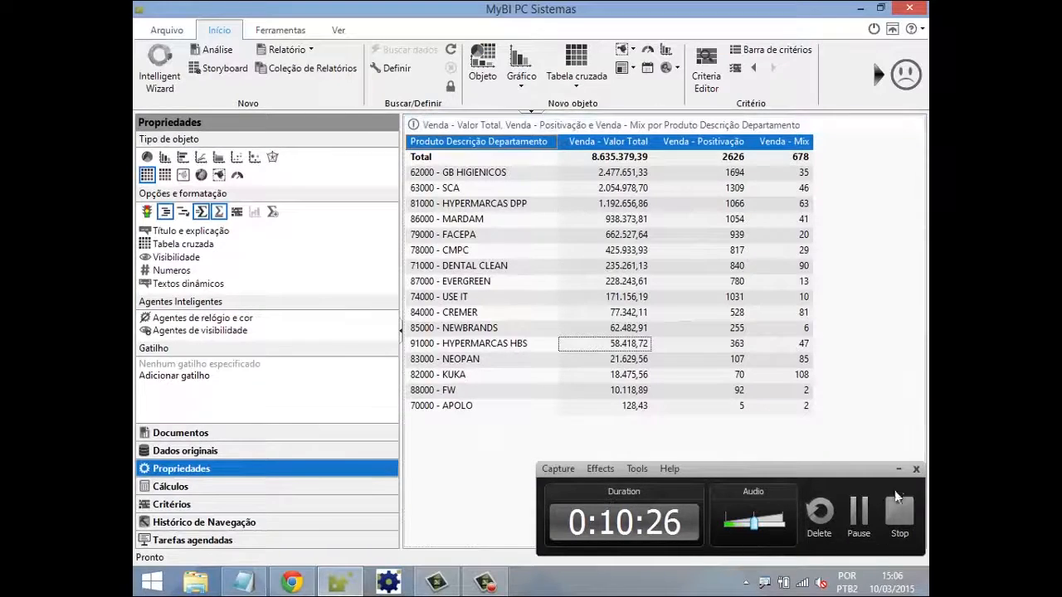
{"action": "left_click", "coordinate": [898, 469]}
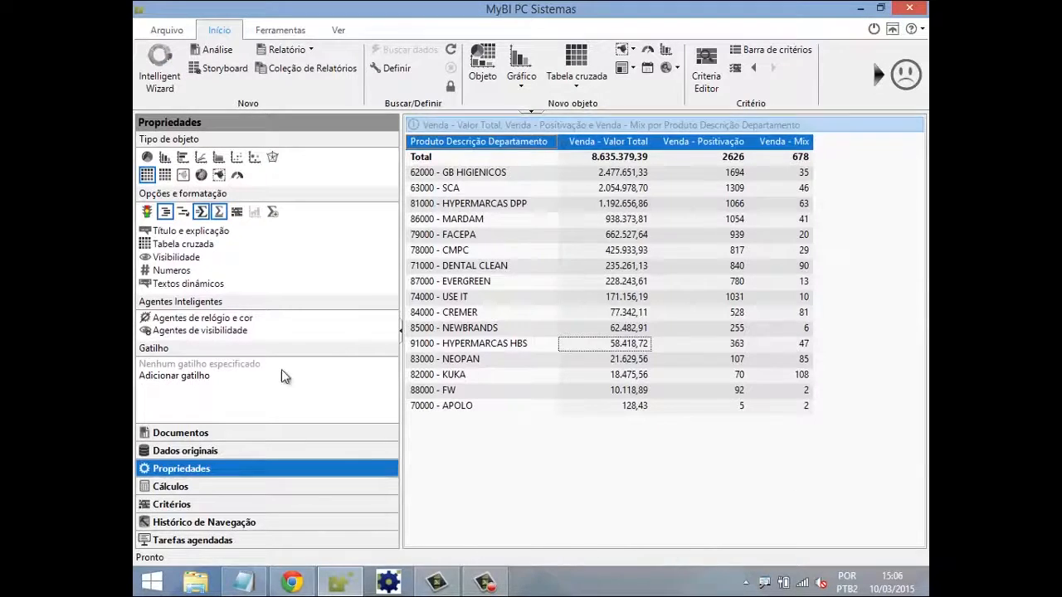
Add an Esconder membro visibility agent on Venda - Valor Total with the condition value < 100000
{"action": "left_click", "coordinate": [200, 330]}
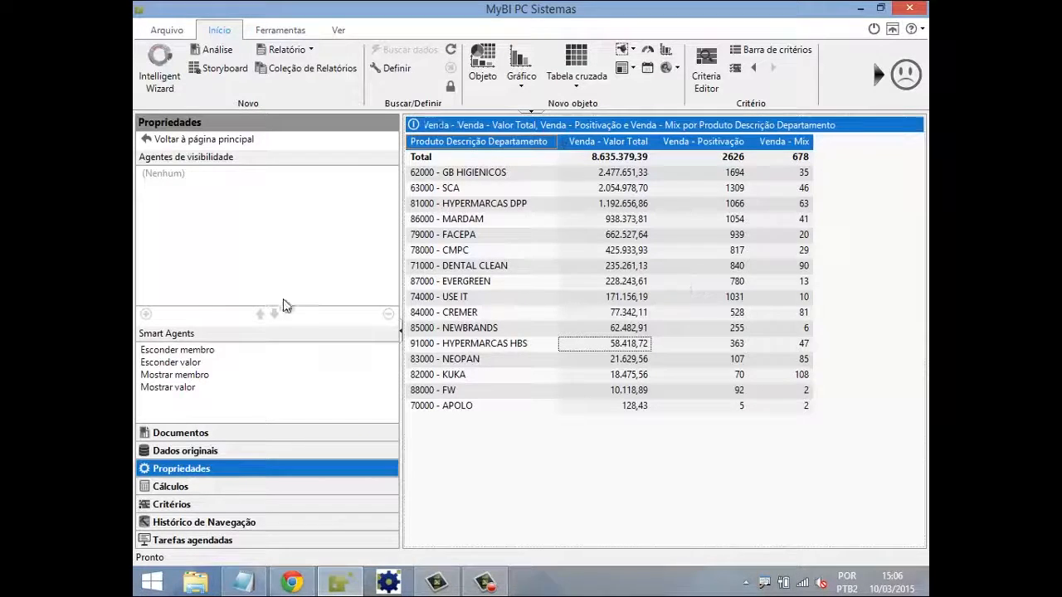
{"action": "left_click", "coordinate": [196, 350]}
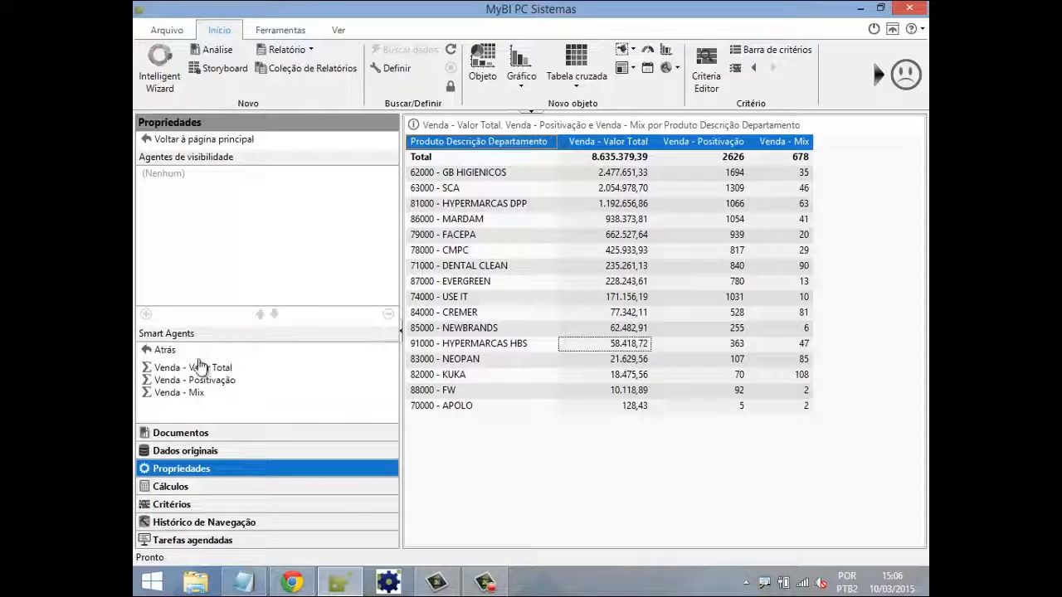
{"action": "left_click", "coordinate": [204, 370]}
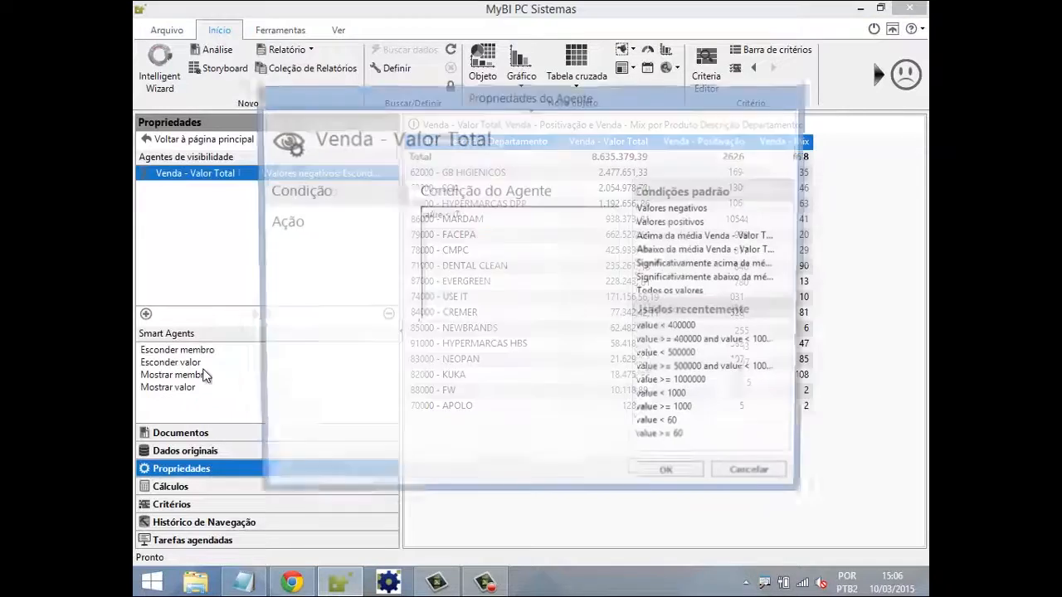
{"action": "left_click_drag", "start_coordinate": [535, 97], "coordinate": [544, 153]}
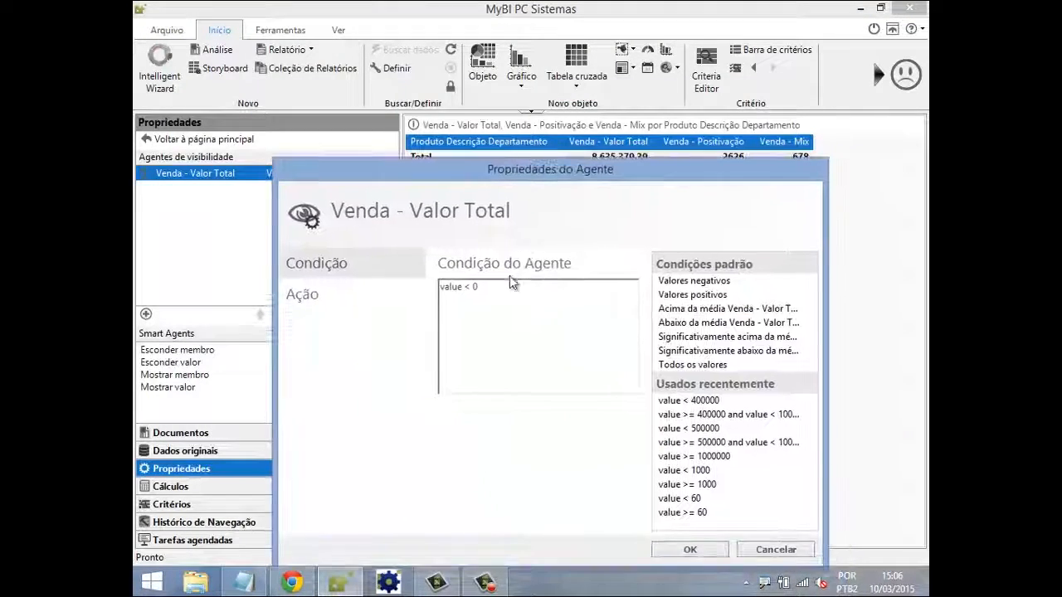
{"action": "left_click", "coordinate": [657, 311]}
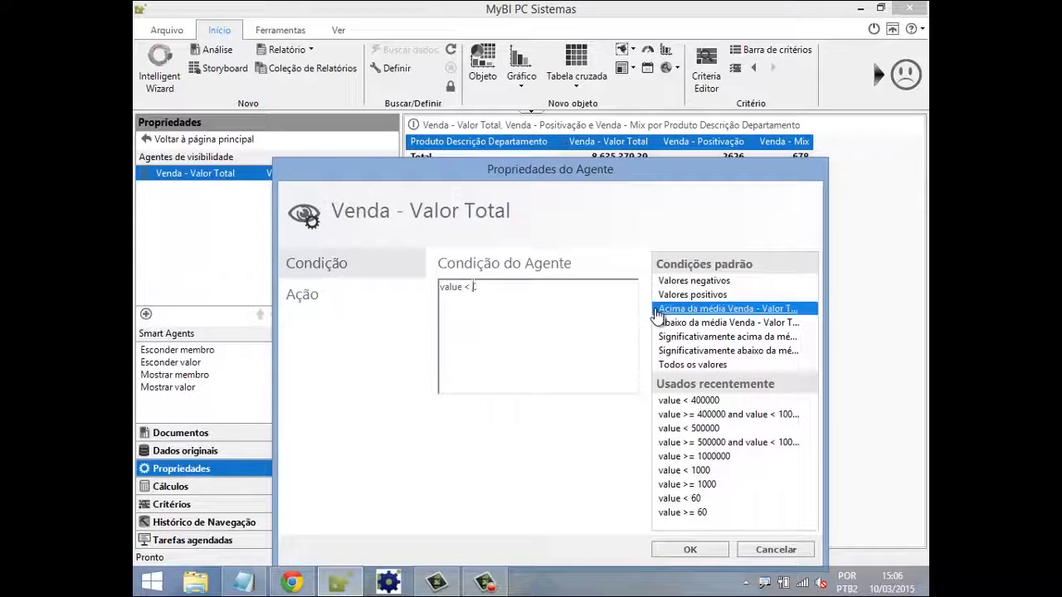
{"action": "type", "text": "1"}
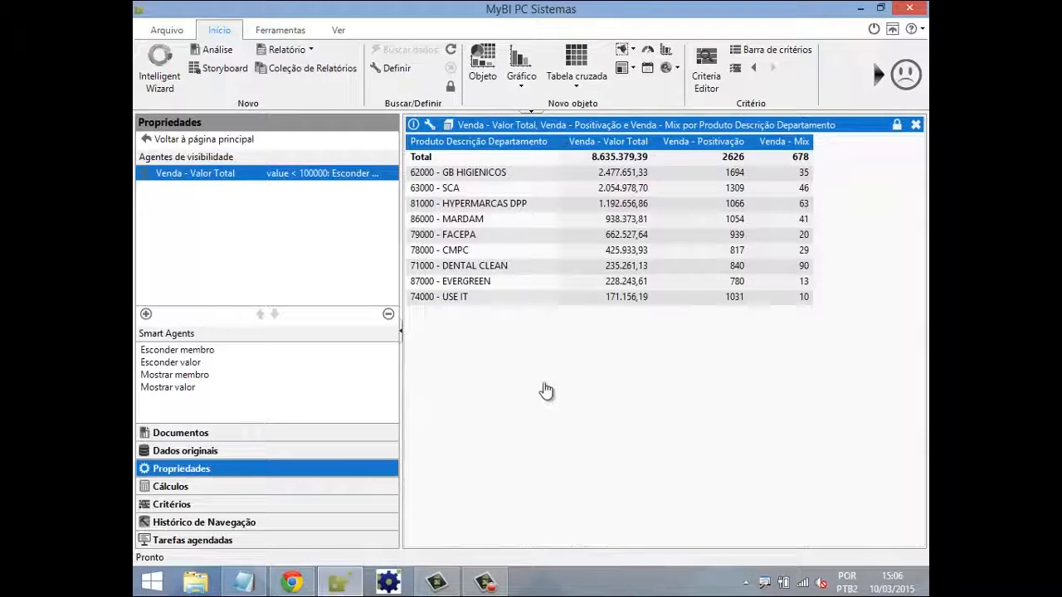
Change the Esconder membro agent's condition to value < 10000 and add an Esconder valor agent on Venda - Valor Total with value < 20000
{"action": "double_click", "coordinate": [328, 176]}
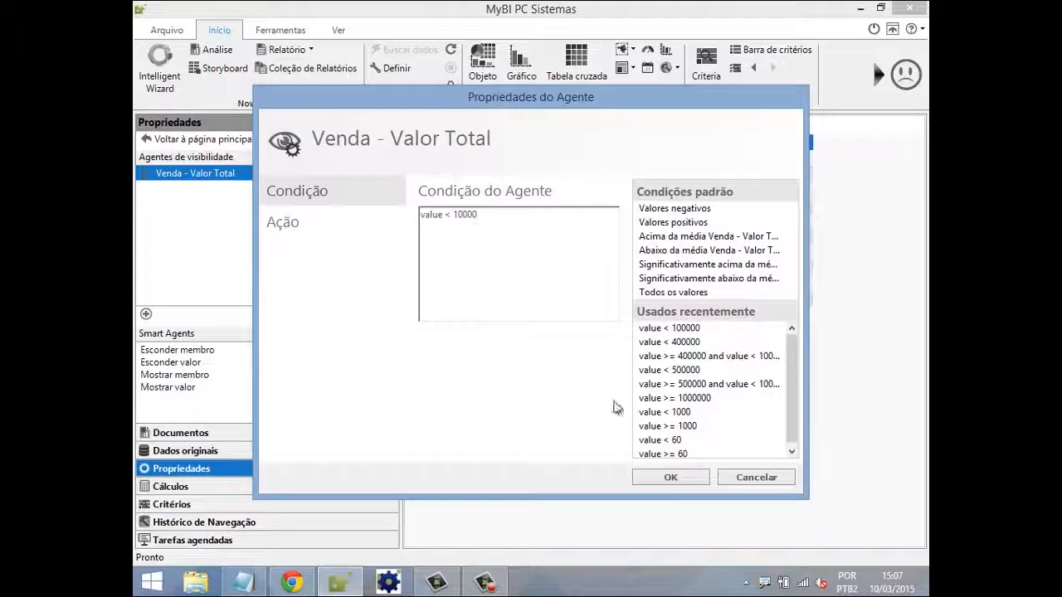
{"action": "left_click", "coordinate": [664, 481]}
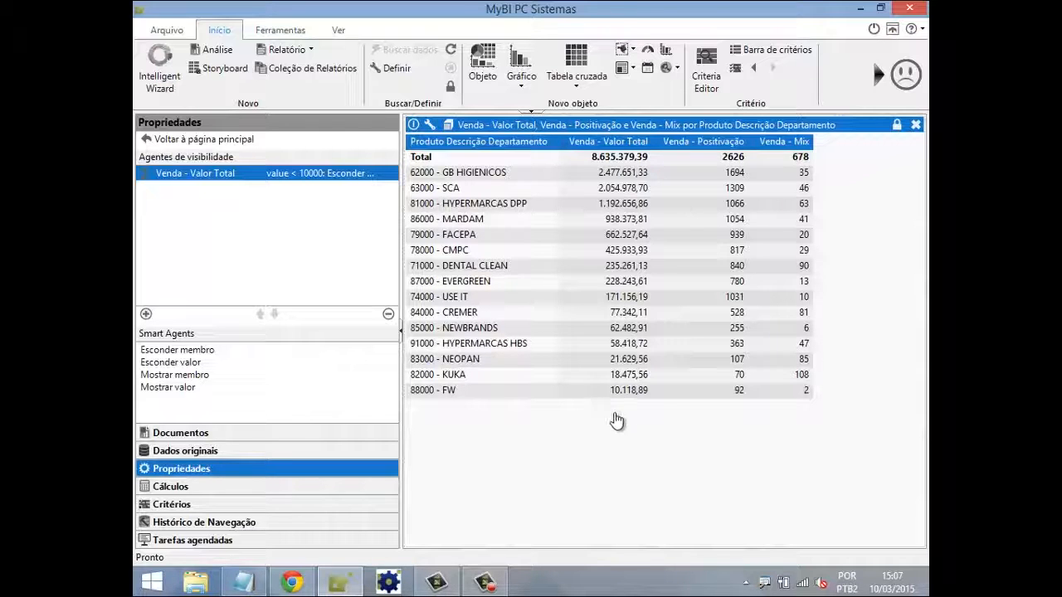
{"action": "left_click", "coordinate": [180, 365]}
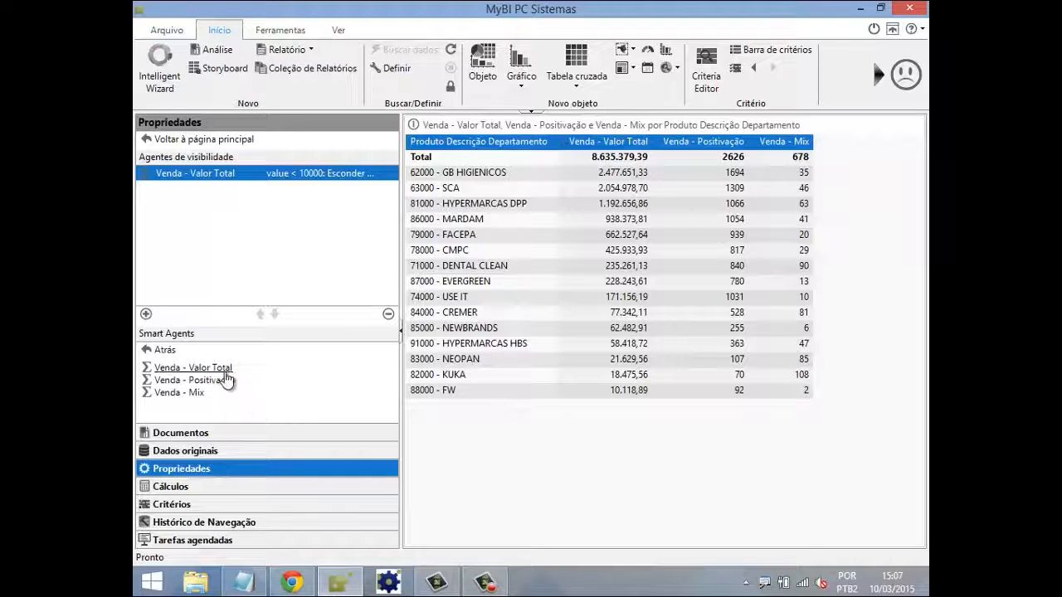
{"action": "left_click", "coordinate": [213, 374]}
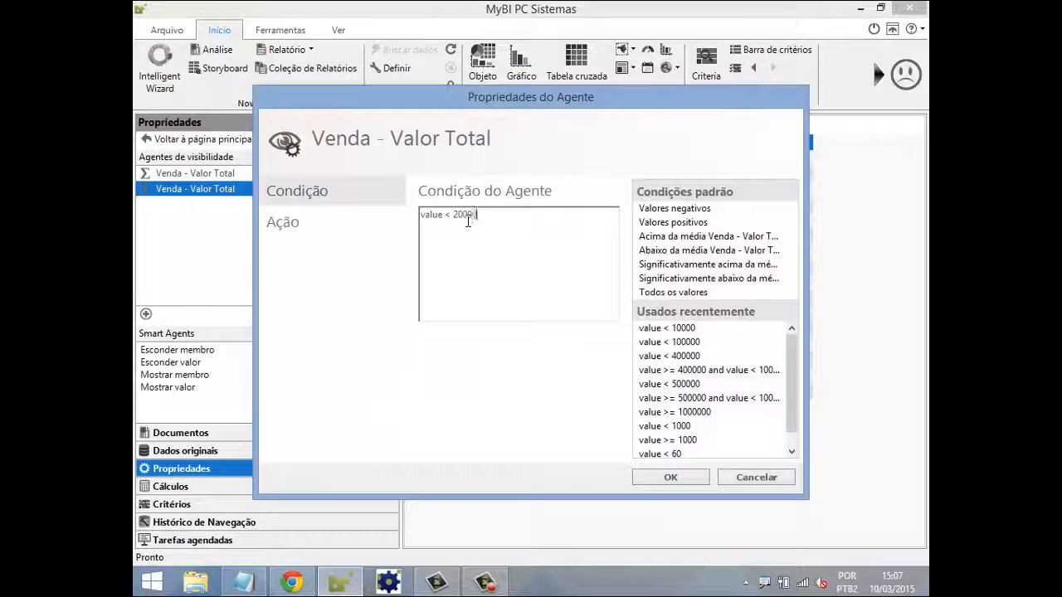
{"action": "left_click", "coordinate": [672, 480]}
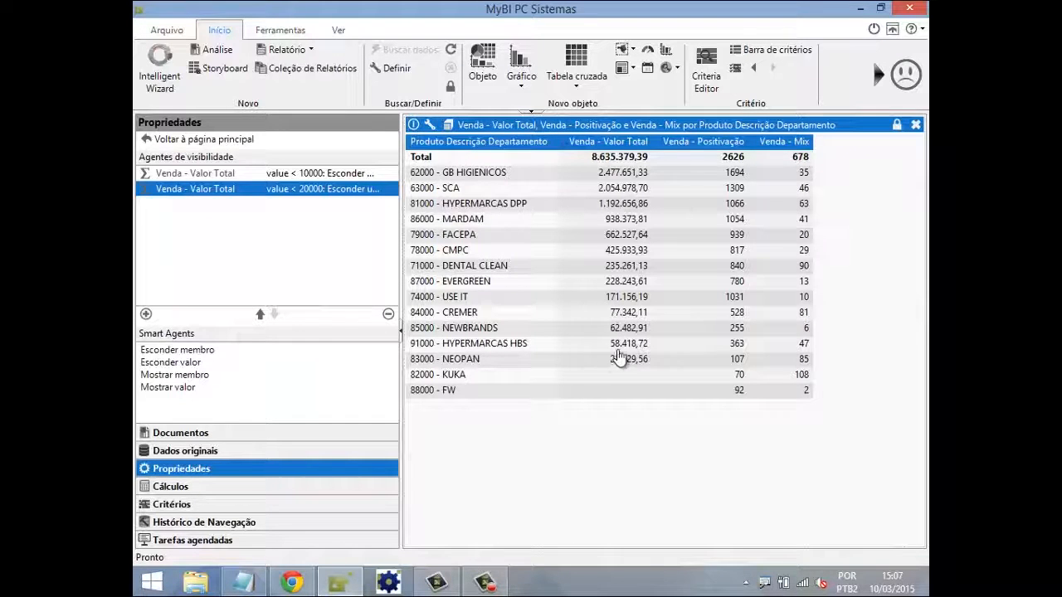
Set the Esconder valor agent's condition on Venda - Valor Total to value < 100000
{"action": "left_click", "coordinate": [343, 191]}
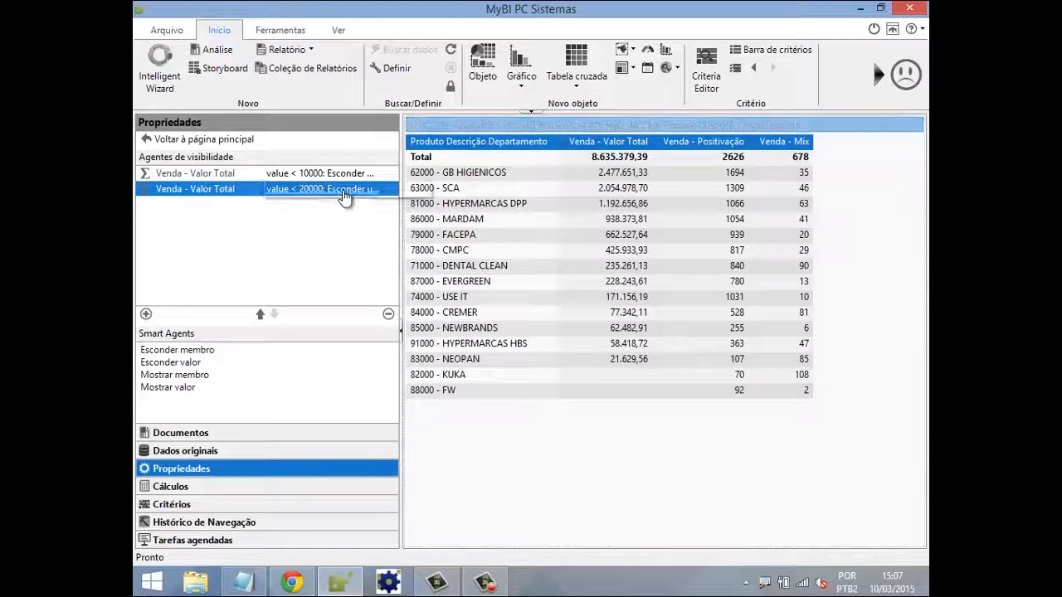
{"action": "double_click", "coordinate": [349, 190]}
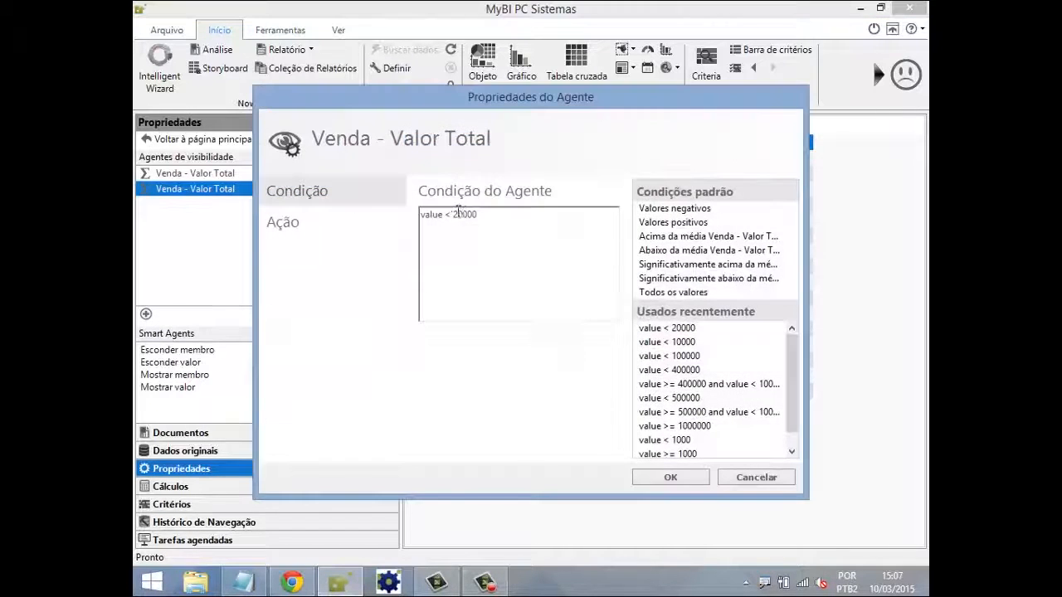
{"action": "key", "text": "BackSpace"}
{"action": "type", "text": "10"}
{"action": "key", "text": "Right"}
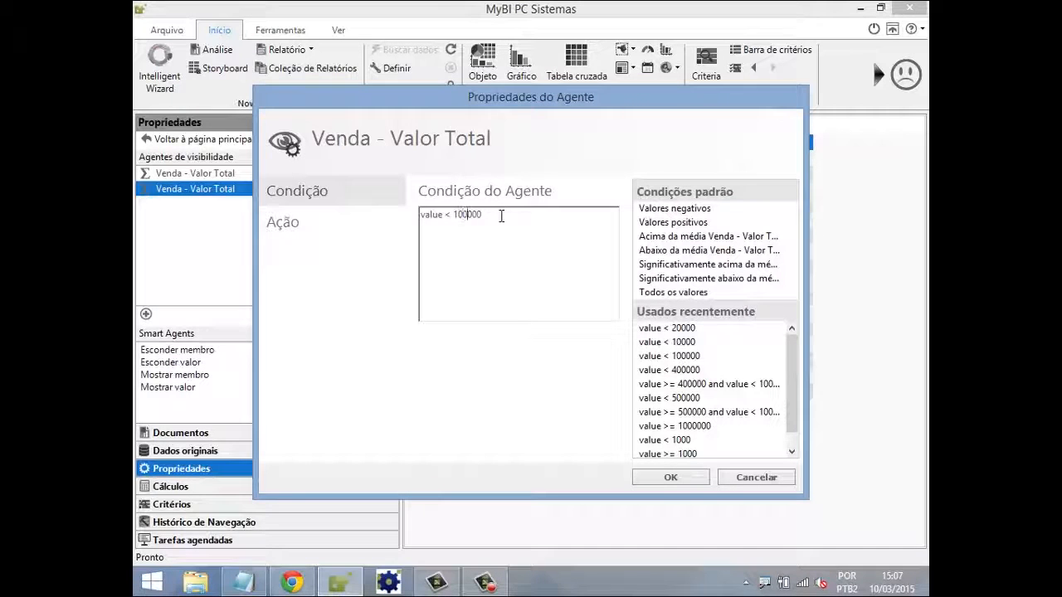
{"action": "left_click", "coordinate": [677, 476]}
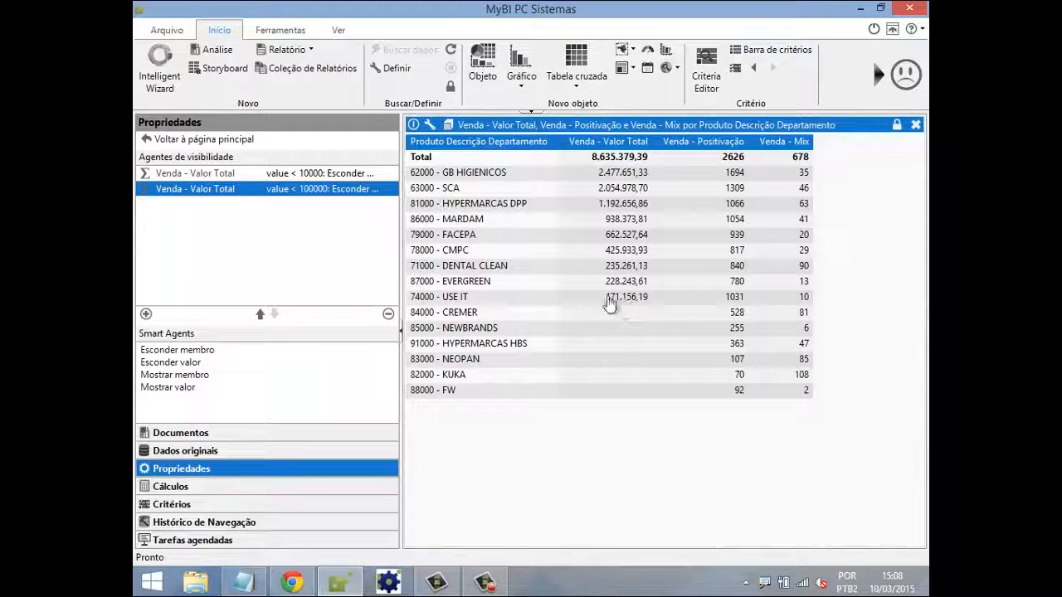
Add a Mostrar valor agent on Venda - Valor Total with the condition value >= 50000 and value < 70000, and widen the agent list
{"action": "left_click", "coordinate": [175, 392]}
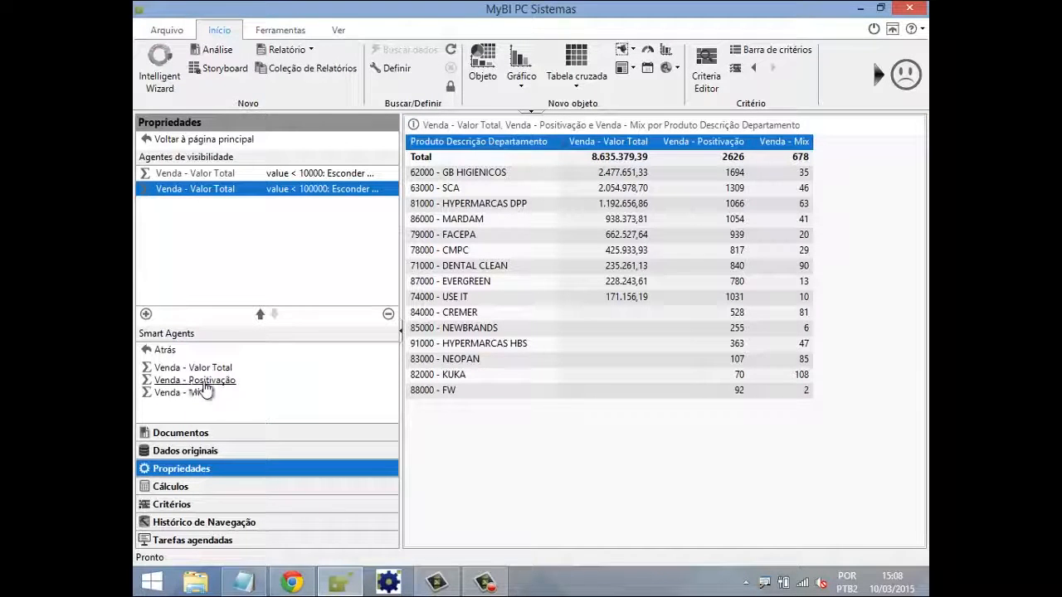
{"action": "left_click", "coordinate": [211, 369]}
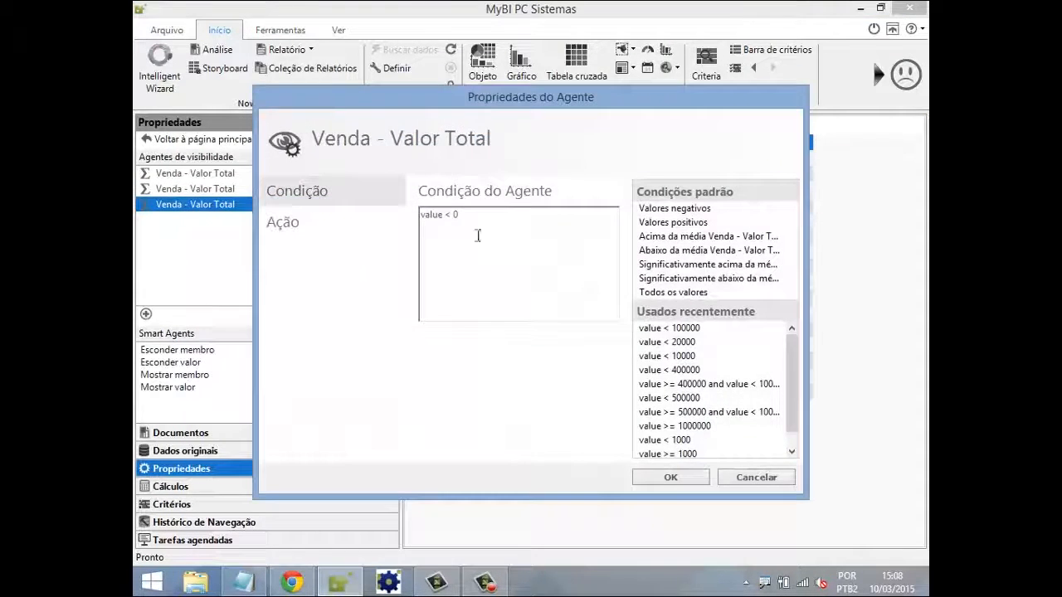
{"action": "left_click", "coordinate": [676, 411]}
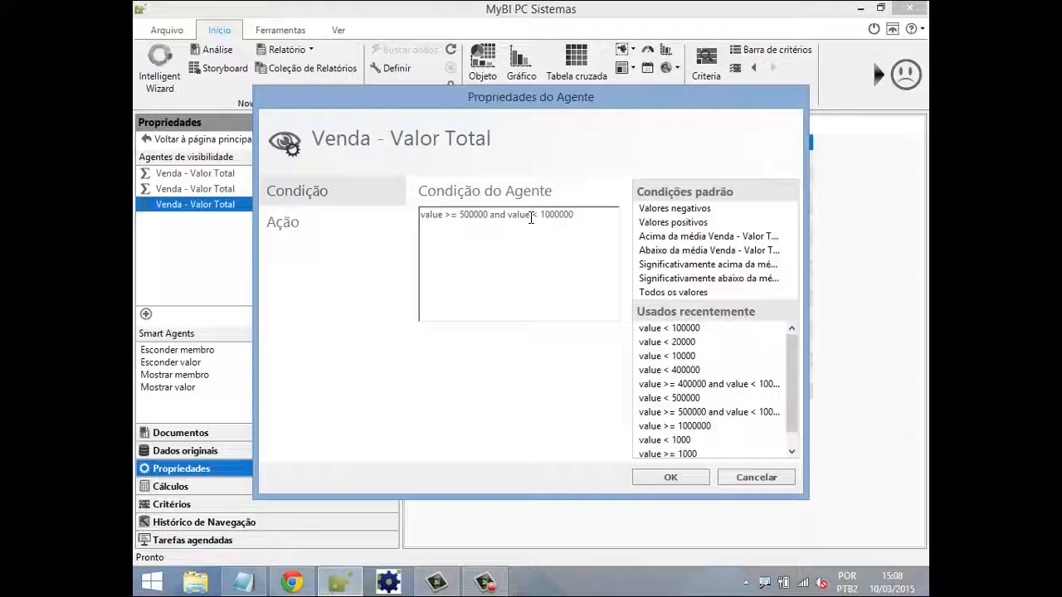
{"action": "key", "text": "Delete"}
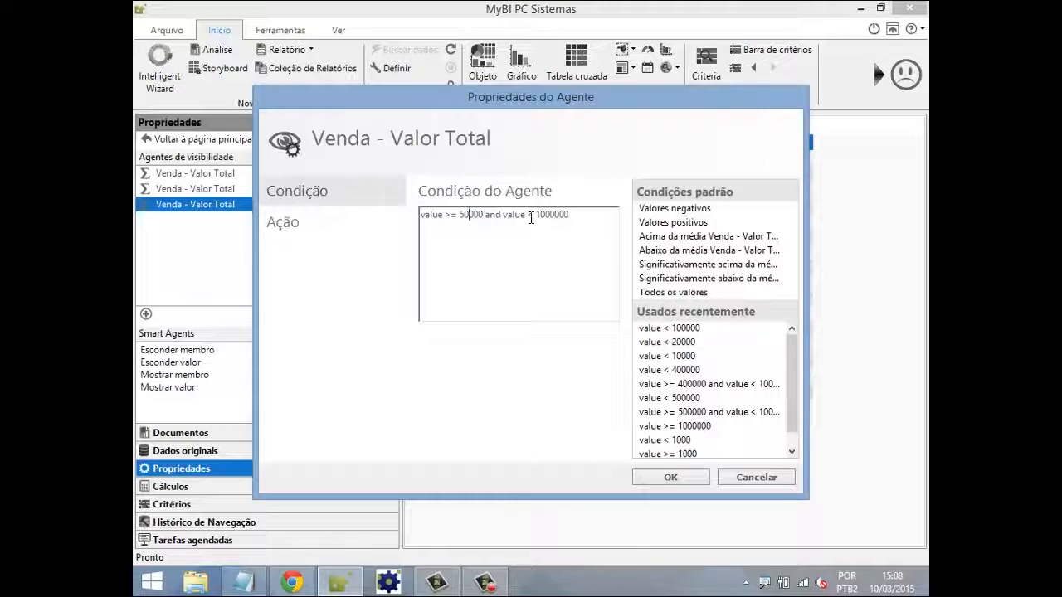
{"action": "left_click", "coordinate": [550, 214]}
{"action": "key", "text": "BackSpace"}
{"action": "key", "text": "BackSpace"}
{"action": "type", "text": "70"}
{"action": "key", "text": "Delete"}
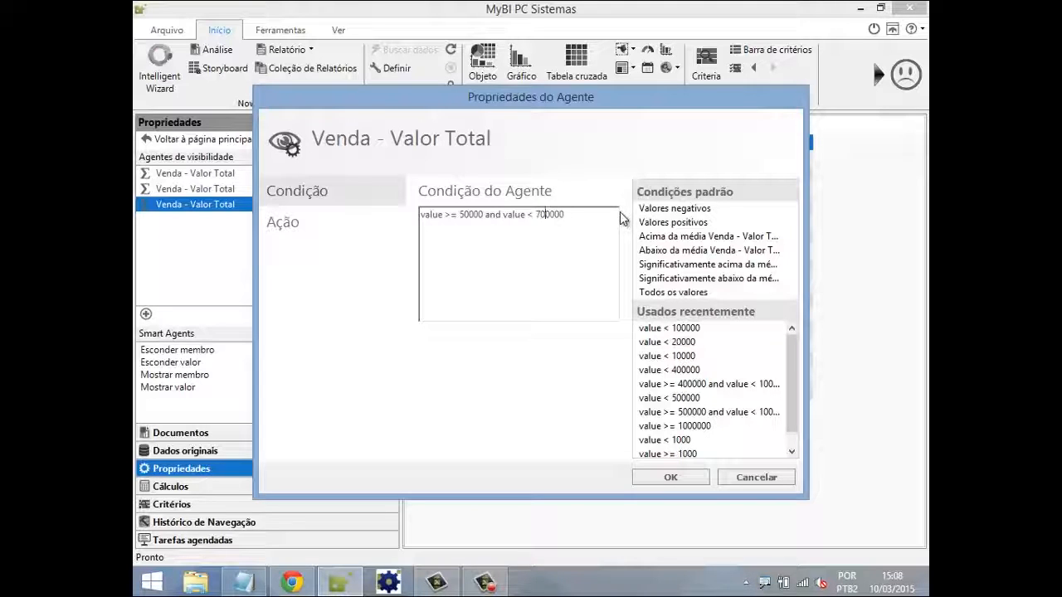
{"action": "left_click", "coordinate": [470, 214]}
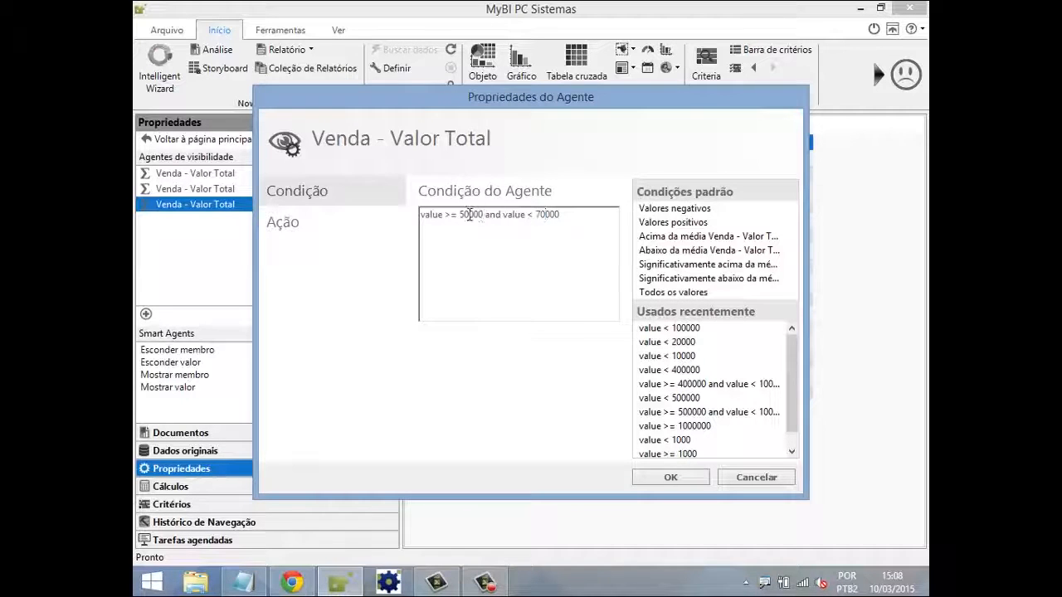
{"action": "left_click", "coordinate": [684, 479]}
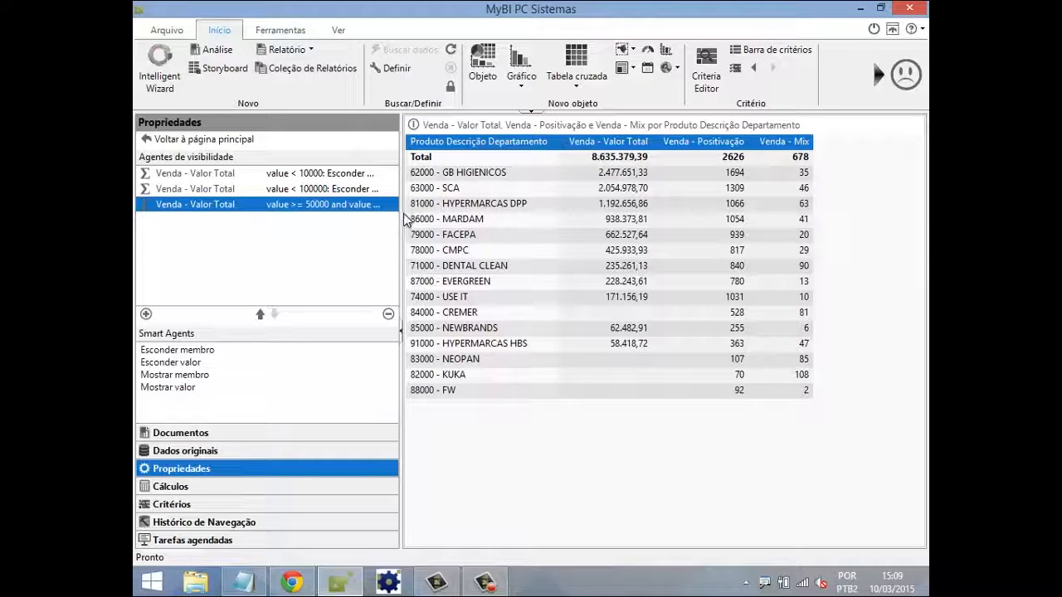
{"action": "left_click_drag", "start_coordinate": [402, 214], "coordinate": [436, 214]}
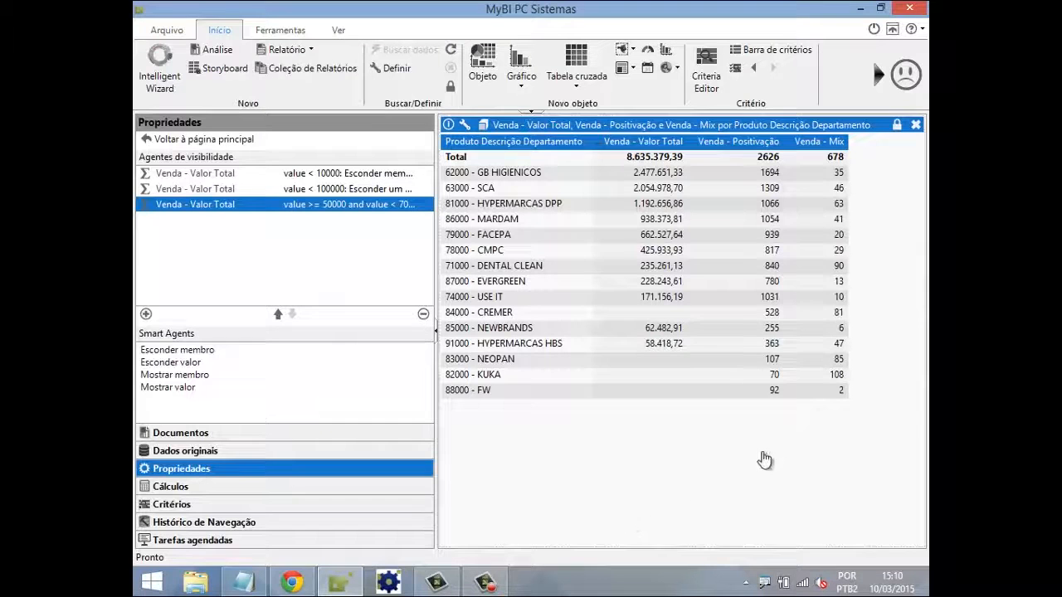
{"action": "left_click", "coordinate": [484, 581]}
{"action": "left_click", "coordinate": [857, 515]}
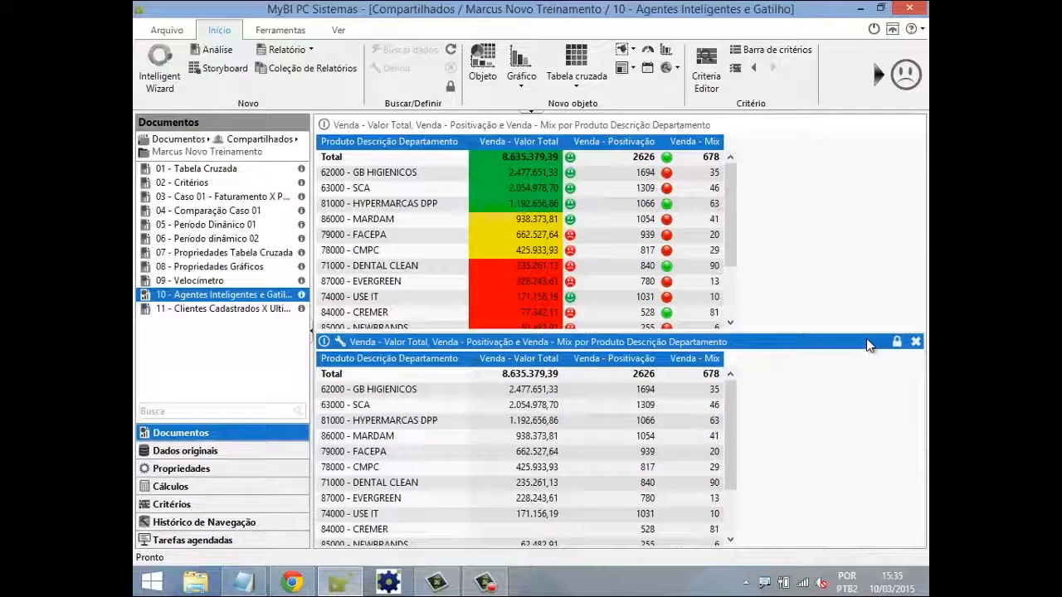
{"action": "left_click", "coordinate": [797, 273]}
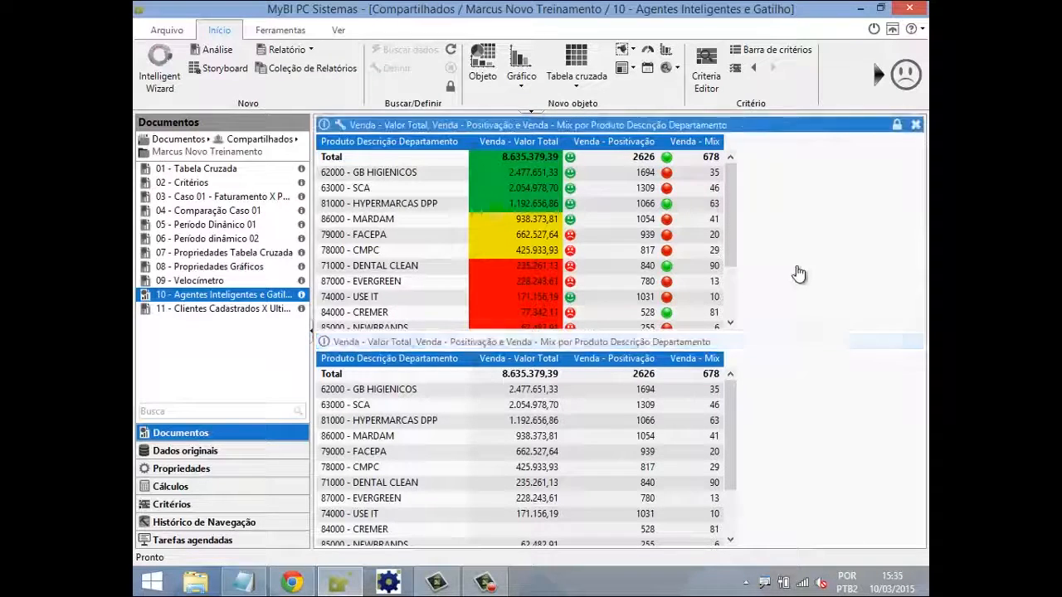
{"action": "left_click", "coordinate": [827, 403]}
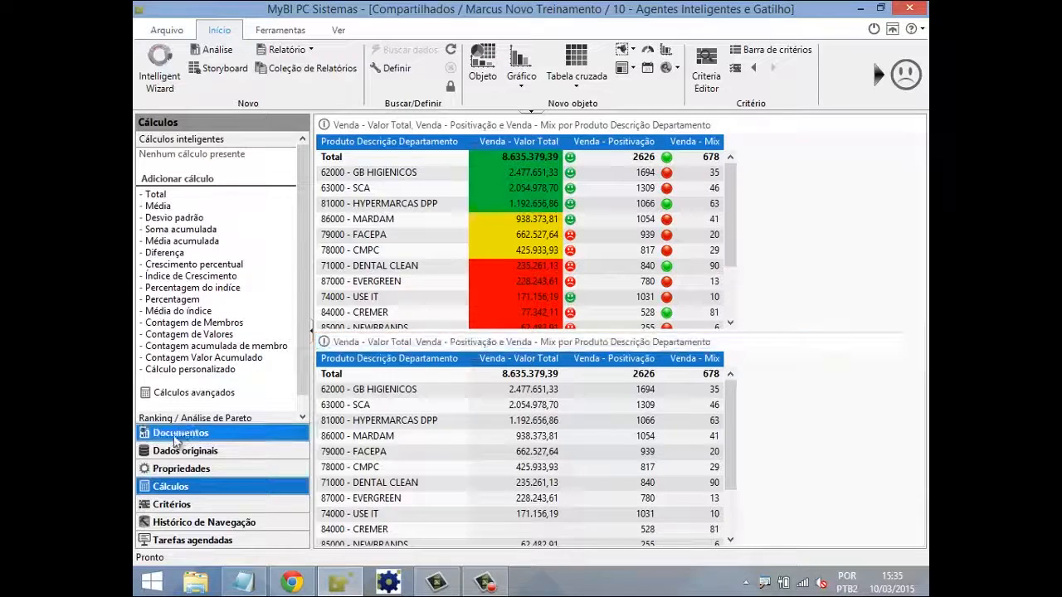
Add a document trigger to the uncolored duplicate cross table targeting 01 - Tabela Cruzada in the shared training folder, with criteria included
{"action": "left_click", "coordinate": [163, 469]}
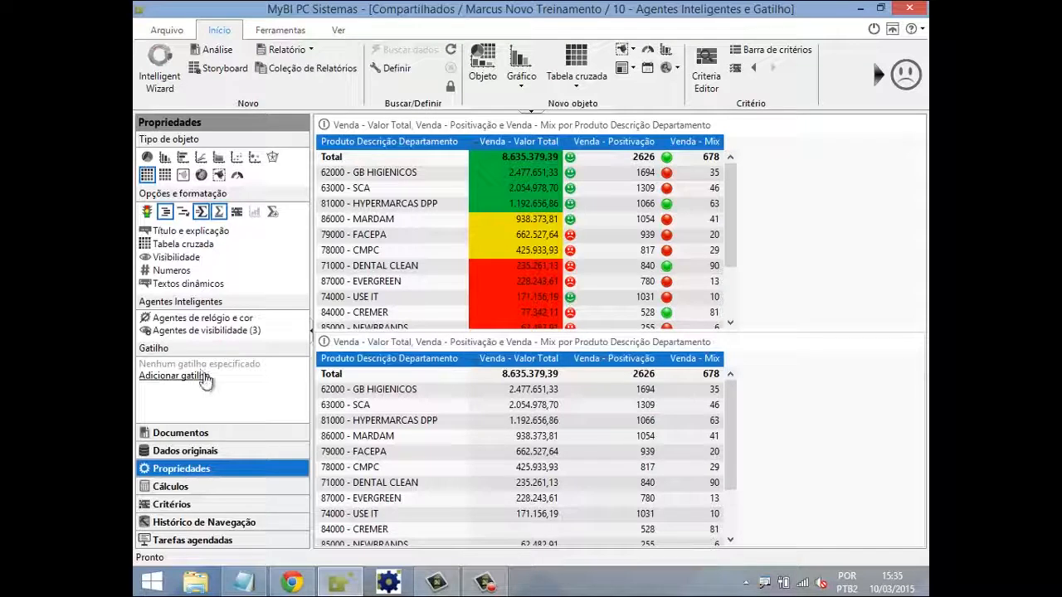
{"action": "left_click", "coordinate": [416, 342]}
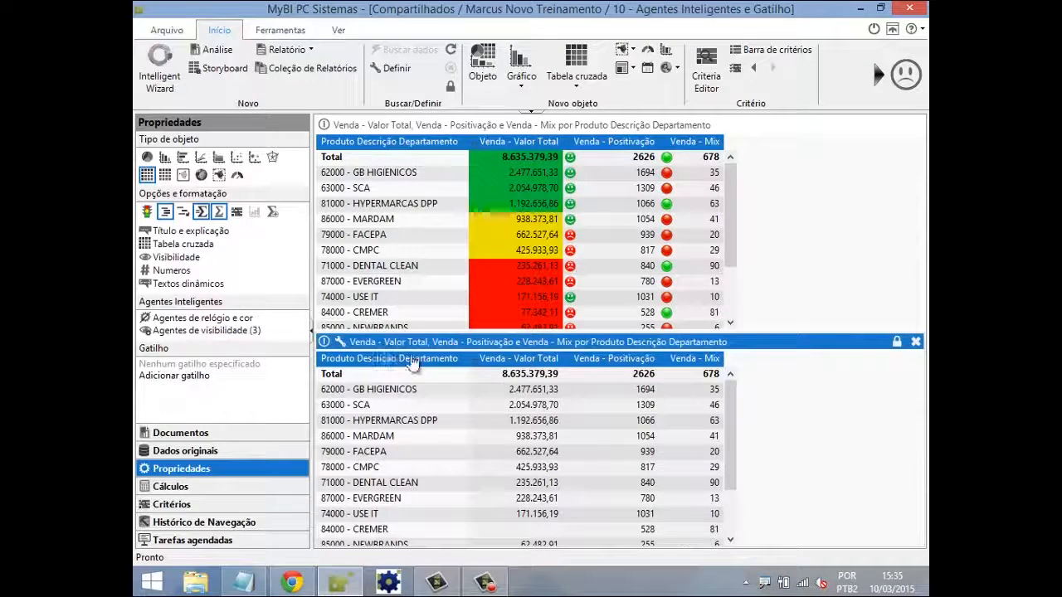
{"action": "left_click", "coordinate": [181, 379]}
{"action": "left_click", "coordinate": [482, 308]}
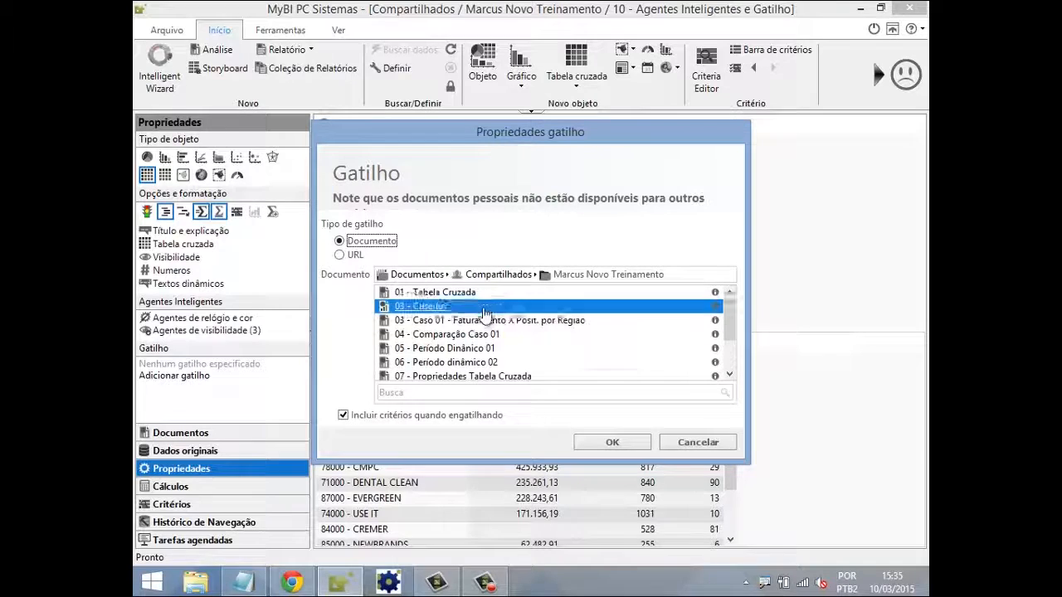
{"action": "left_click", "coordinate": [507, 279]}
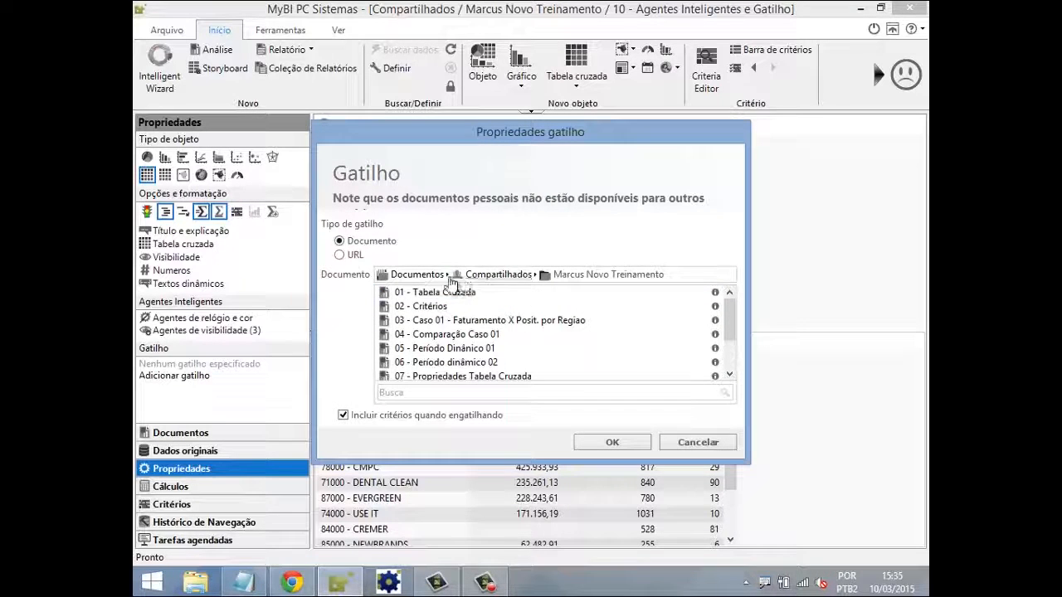
{"action": "left_click", "coordinate": [500, 275]}
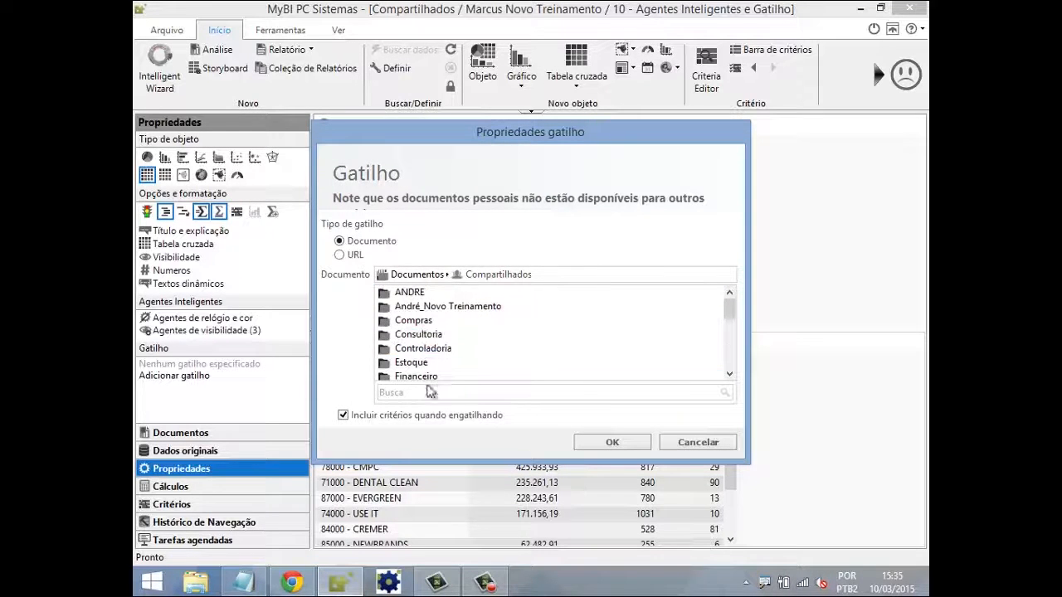
{"action": "scroll", "coordinate": [457, 346], "scroll_direction": "down", "scroll_amount": 3}
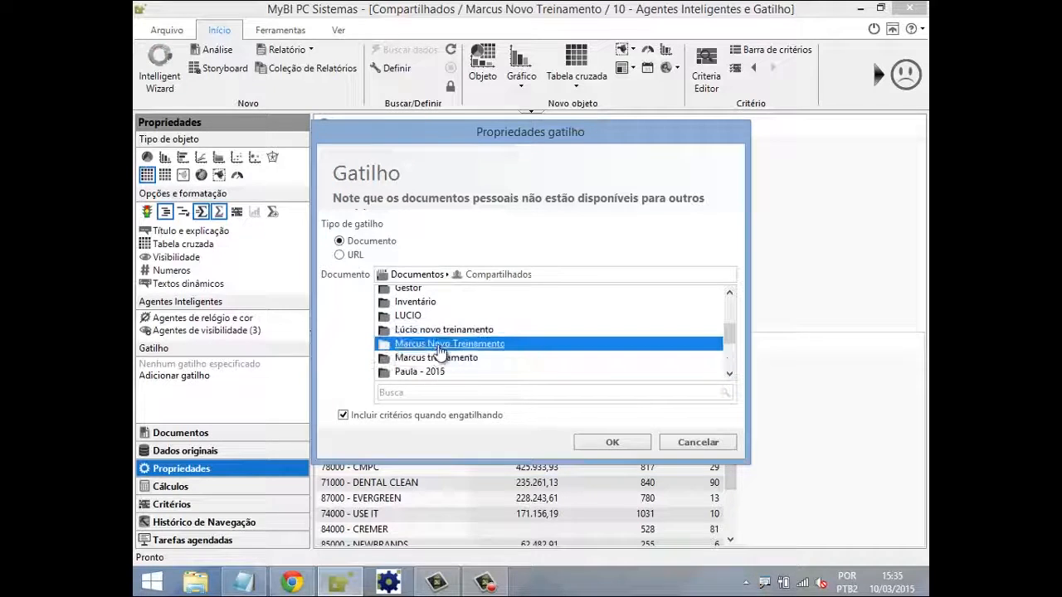
{"action": "double_click", "coordinate": [438, 350]}
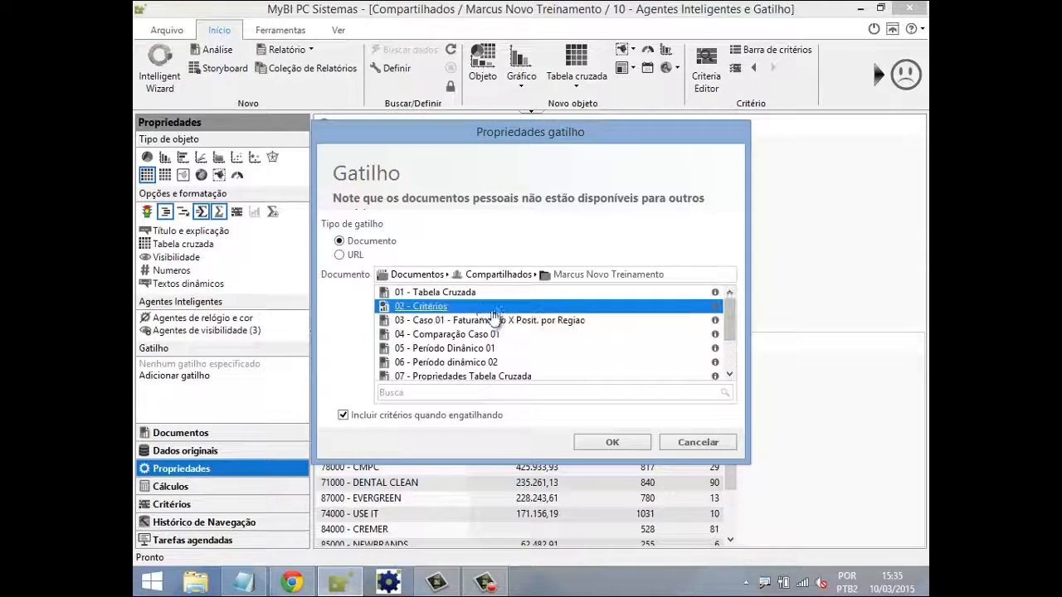
{"action": "left_click", "coordinate": [455, 292]}
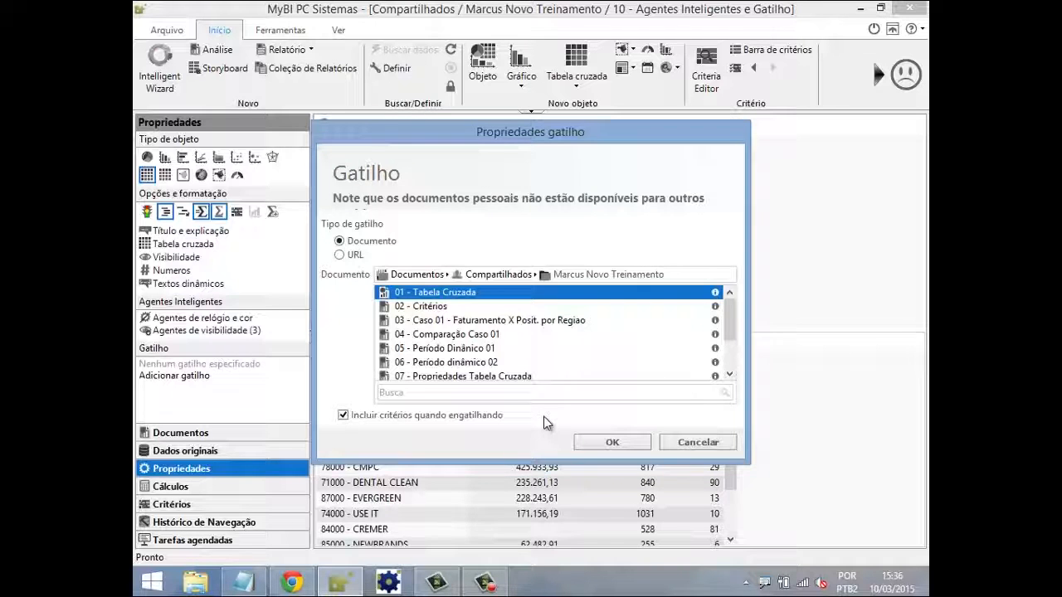
{"action": "left_click", "coordinate": [614, 442]}
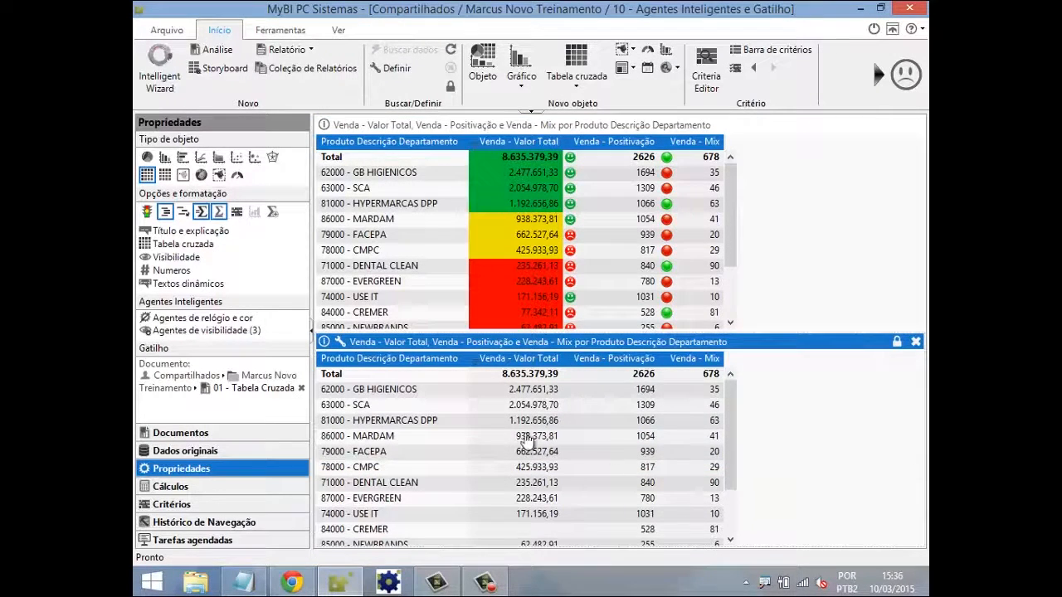
Fire the trigger from the 81000 - HYPERMARCAS DPP row, saving the modifications, and view the global criteria of the opened document
{"action": "double_click", "coordinate": [414, 427]}
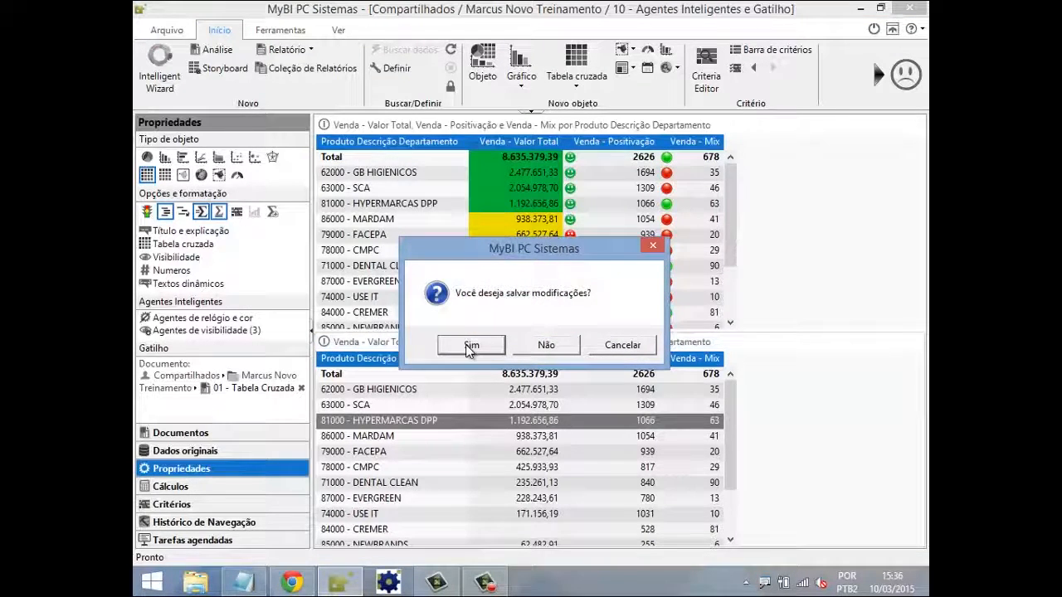
{"action": "left_click", "coordinate": [469, 347]}
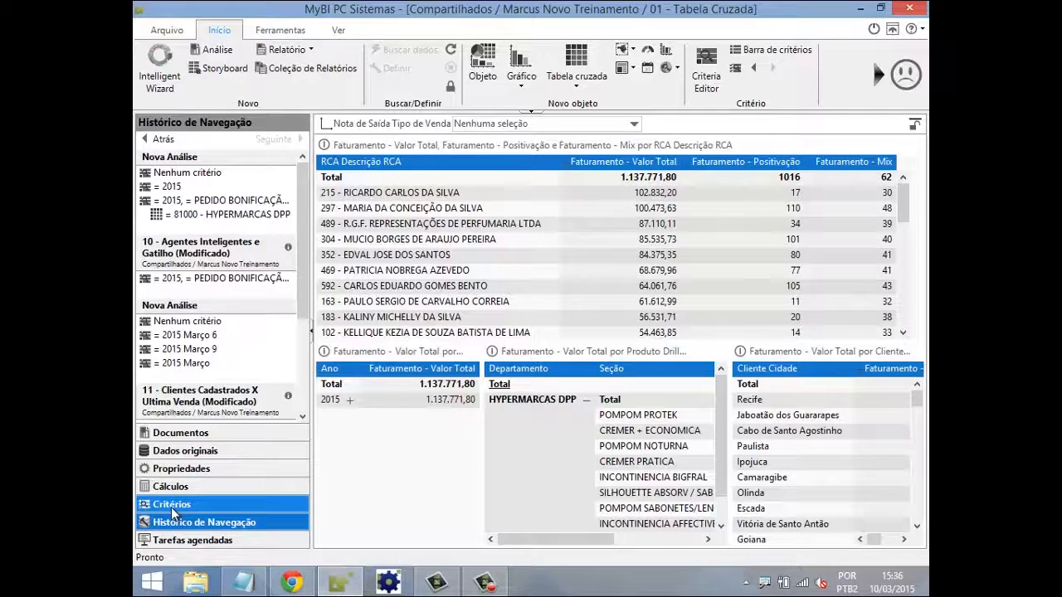
{"action": "left_click", "coordinate": [173, 506]}
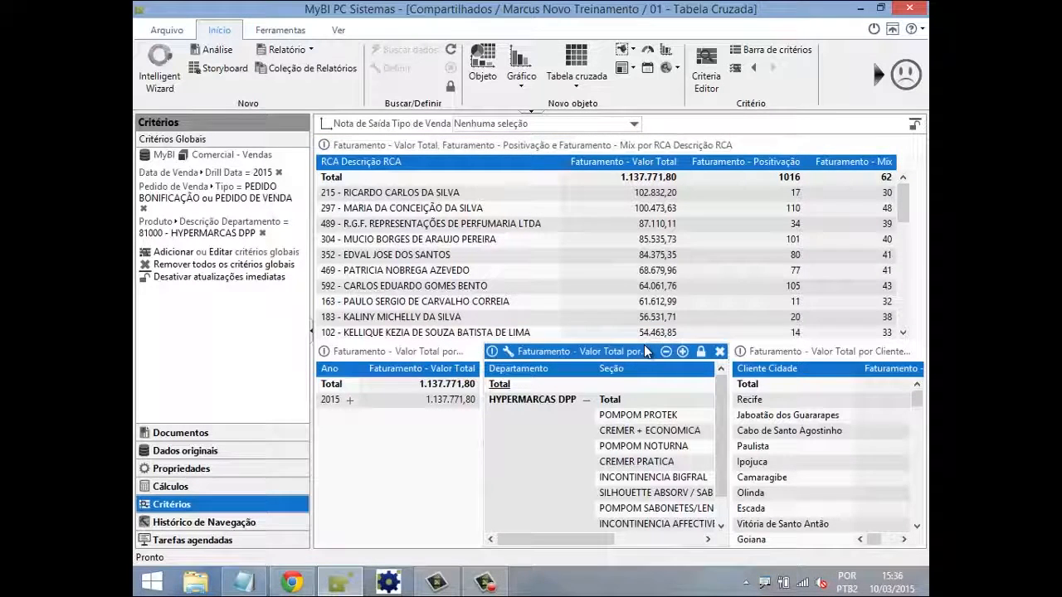
Go back to 10 - Agentes Inteligentes e Gatilho through the navigation history and show the properties of the uncolored duplicate table
{"action": "left_click", "coordinate": [193, 525]}
{"action": "left_click", "coordinate": [164, 139]}
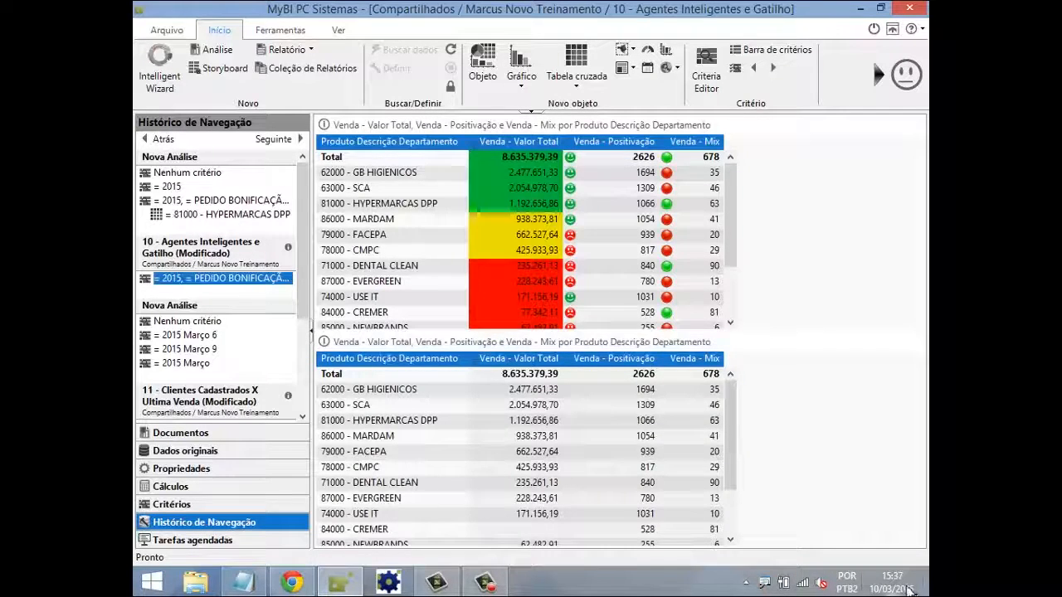
{"action": "left_click", "coordinate": [189, 469]}
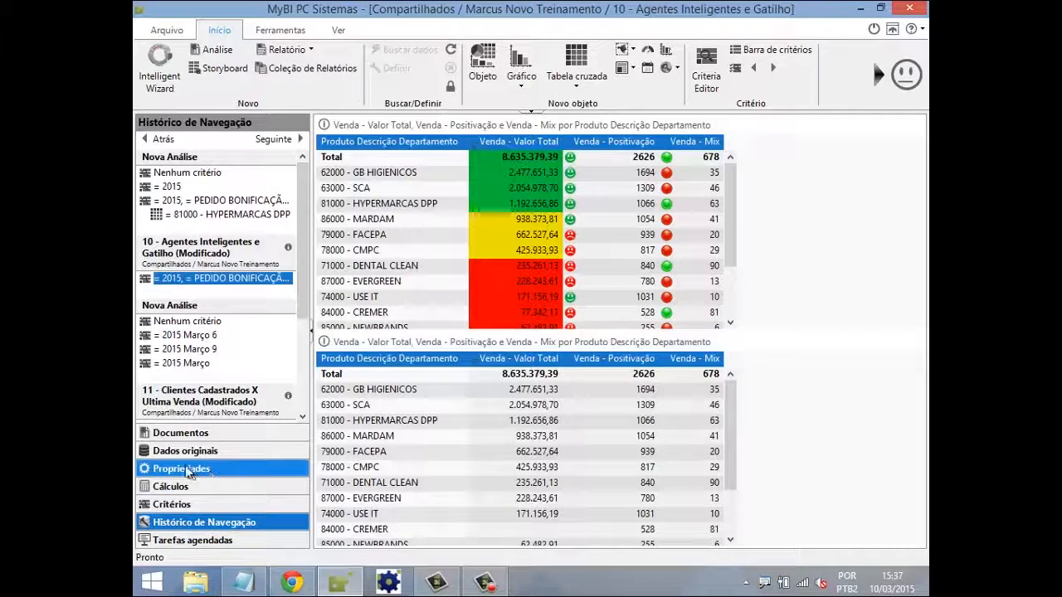
{"action": "left_click", "coordinate": [369, 349]}
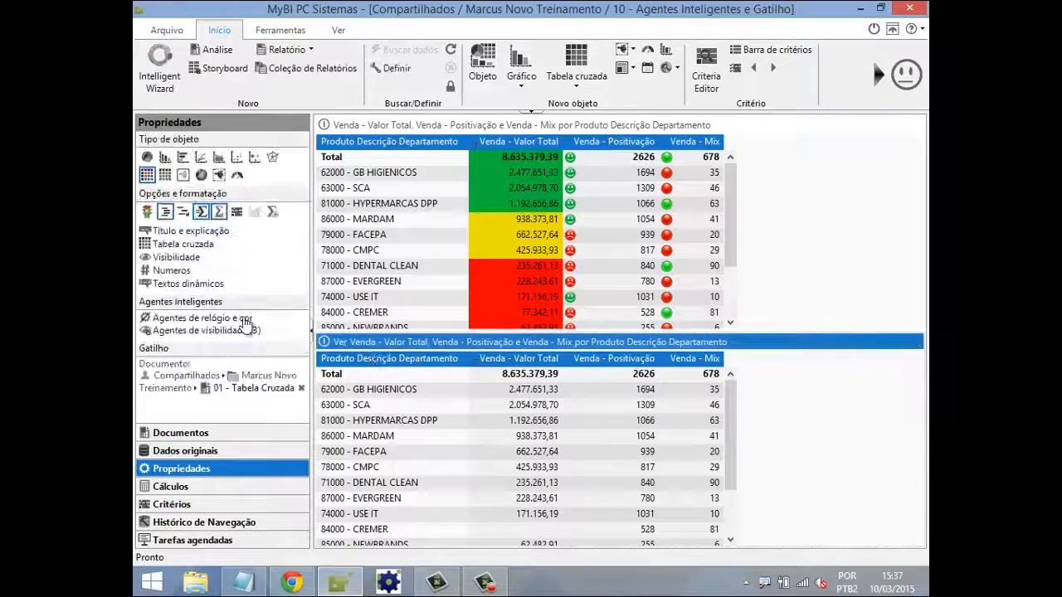
Replace the uncolored duplicate table's trigger with a document trigger targeting 09 - Velocímetro in the shared training folder, criteria included
{"action": "left_click", "coordinate": [301, 388]}
{"action": "left_click", "coordinate": [199, 375]}
{"action": "left_click", "coordinate": [628, 322]}
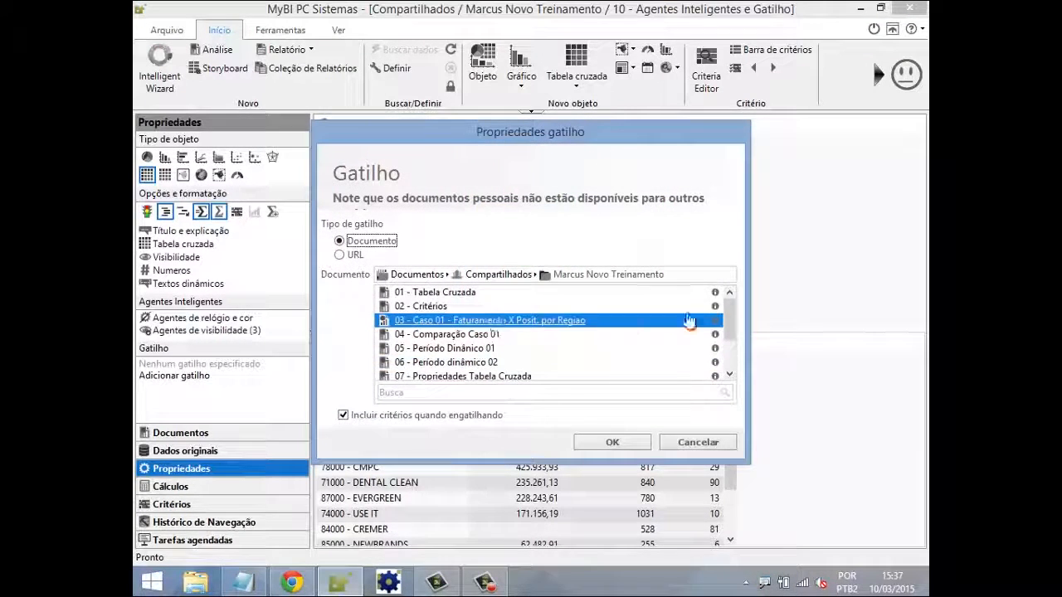
{"action": "left_click_drag", "start_coordinate": [727, 316], "coordinate": [726, 349]}
{"action": "left_click", "coordinate": [423, 358]}
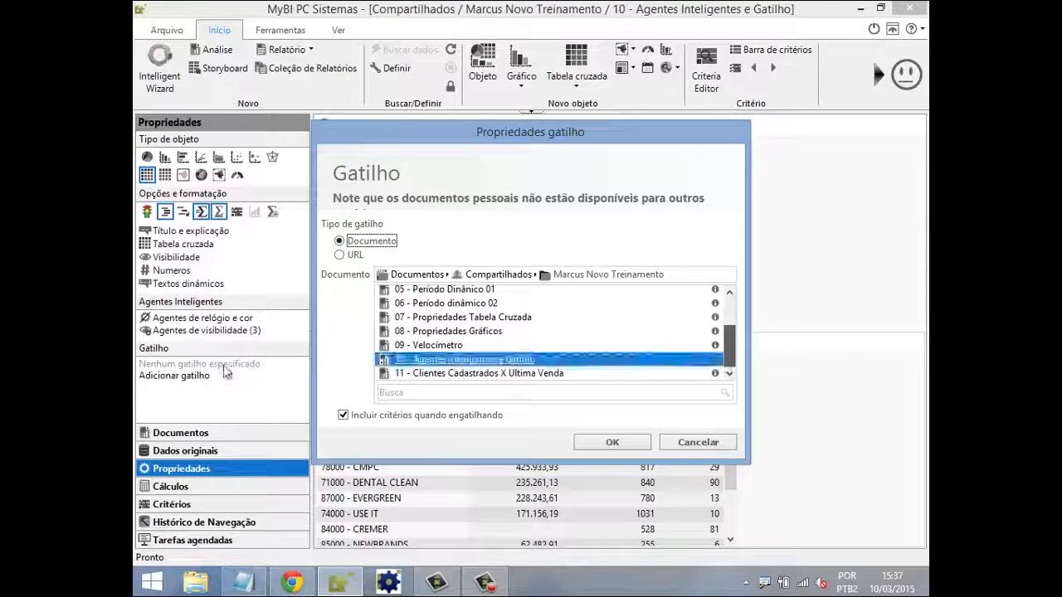
{"action": "left_click", "coordinate": [421, 346]}
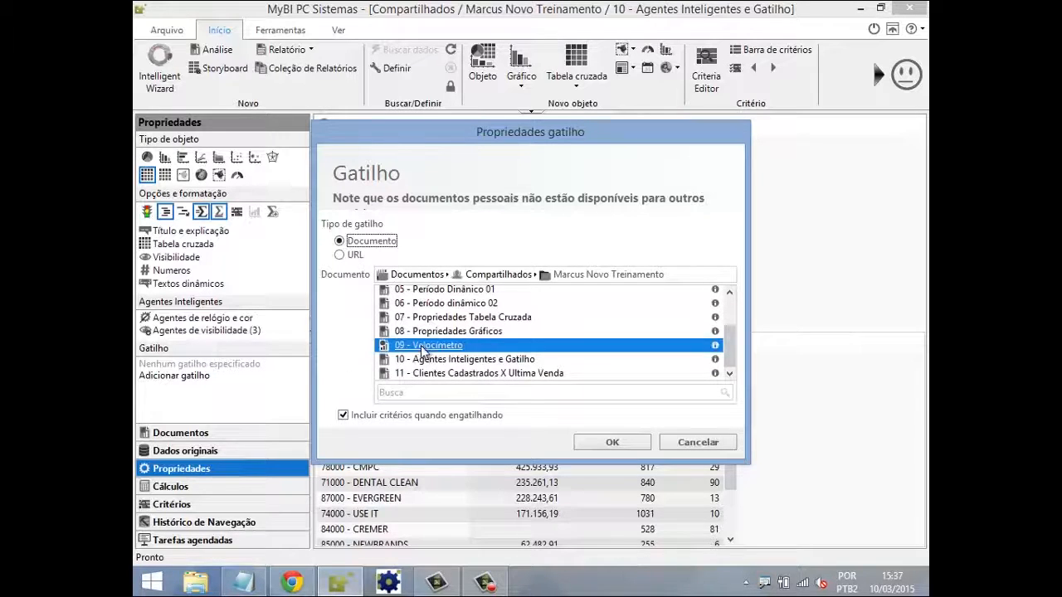
{"action": "left_click", "coordinate": [614, 444]}
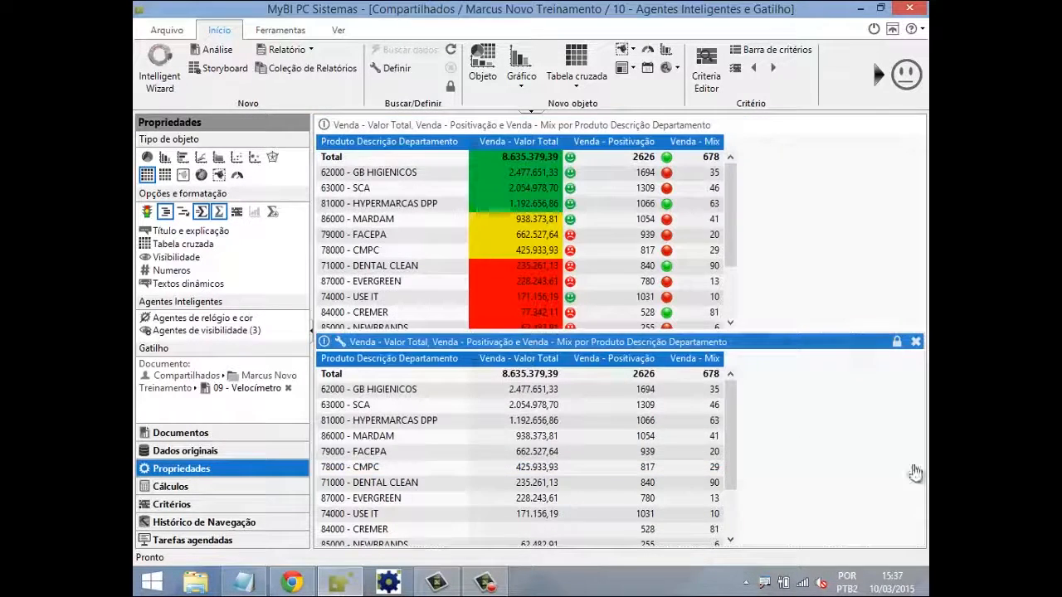
Fire the trigger from the 62000 - GB HIGIENICOS row, saving the modifications, and view the global criteria of the opened gauge document
{"action": "double_click", "coordinate": [396, 390]}
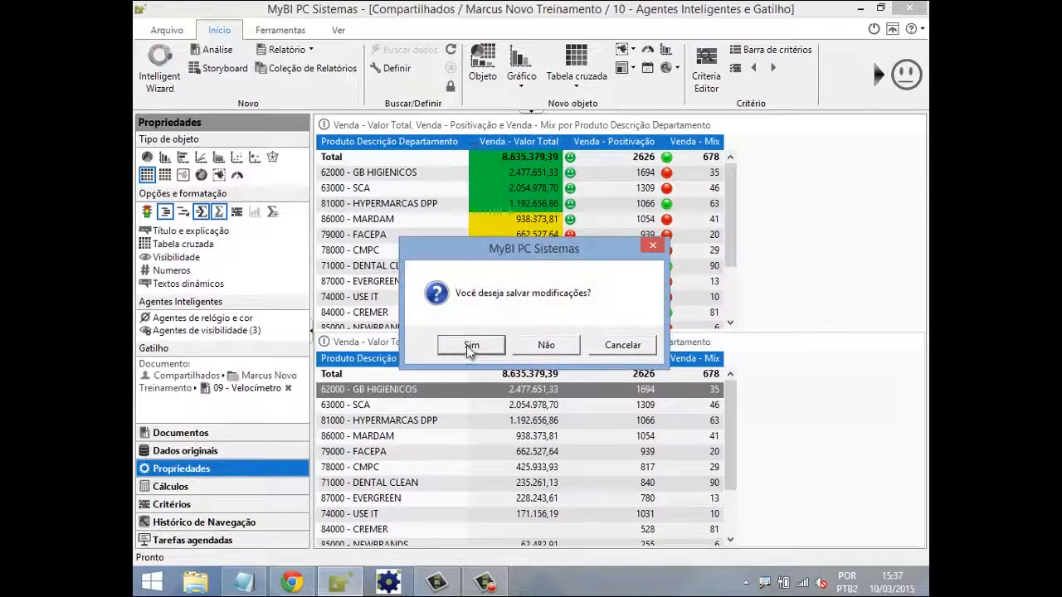
{"action": "left_click", "coordinate": [466, 345]}
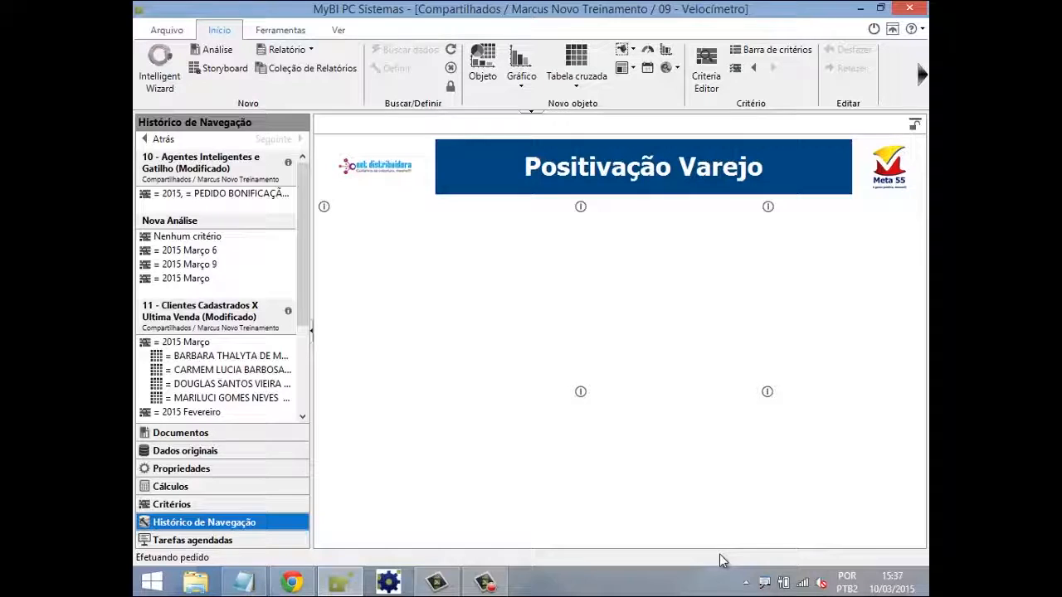
{"action": "left_click", "coordinate": [199, 506]}
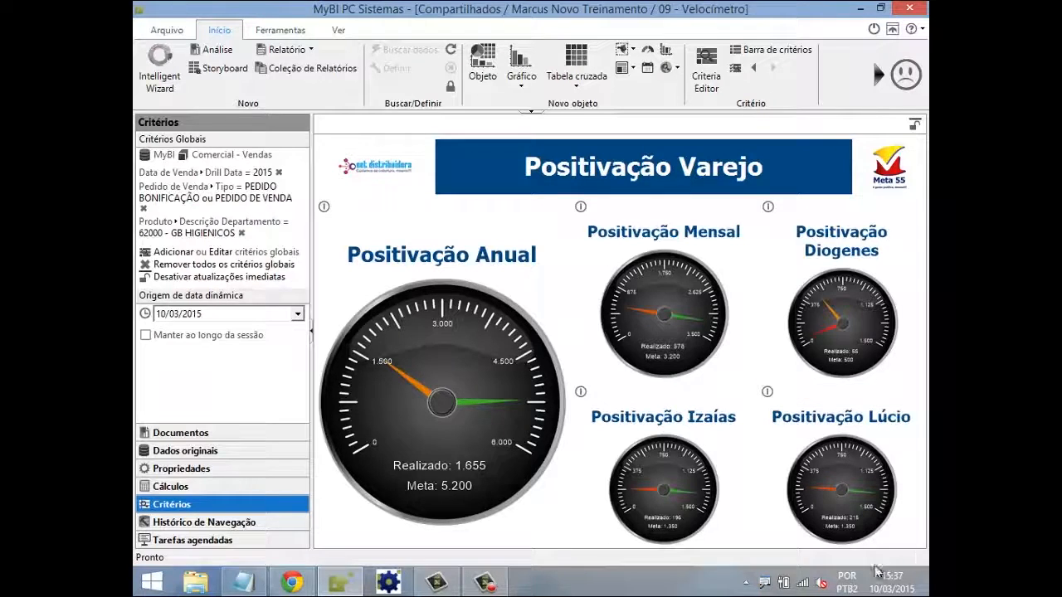
View the Positivação Varejo gauge dashboard in full screen and return to the normal view
{"action": "left_click", "coordinate": [762, 531]}
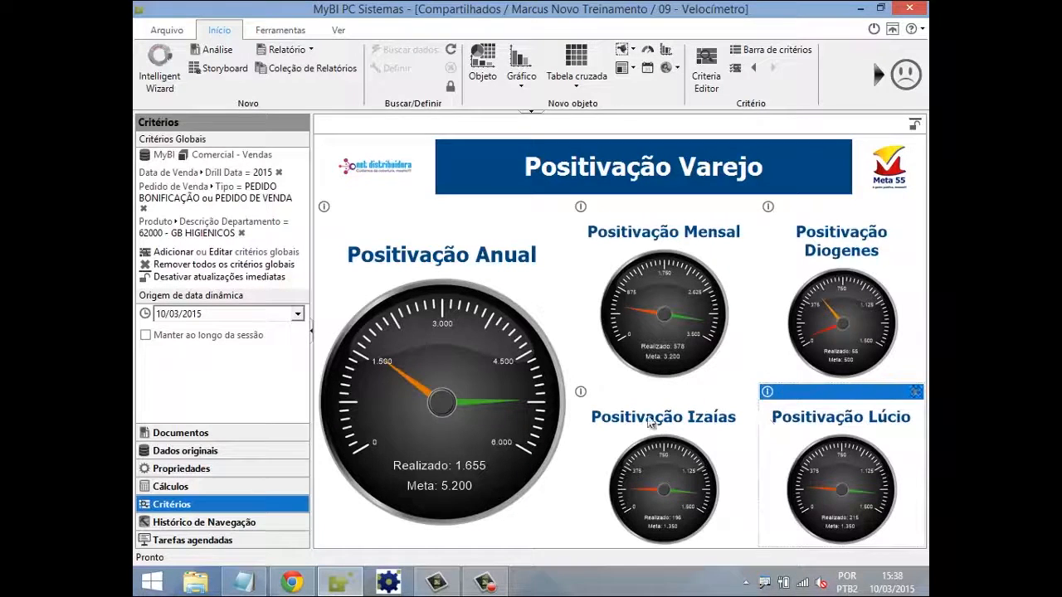
{"action": "key", "text": "F11"}
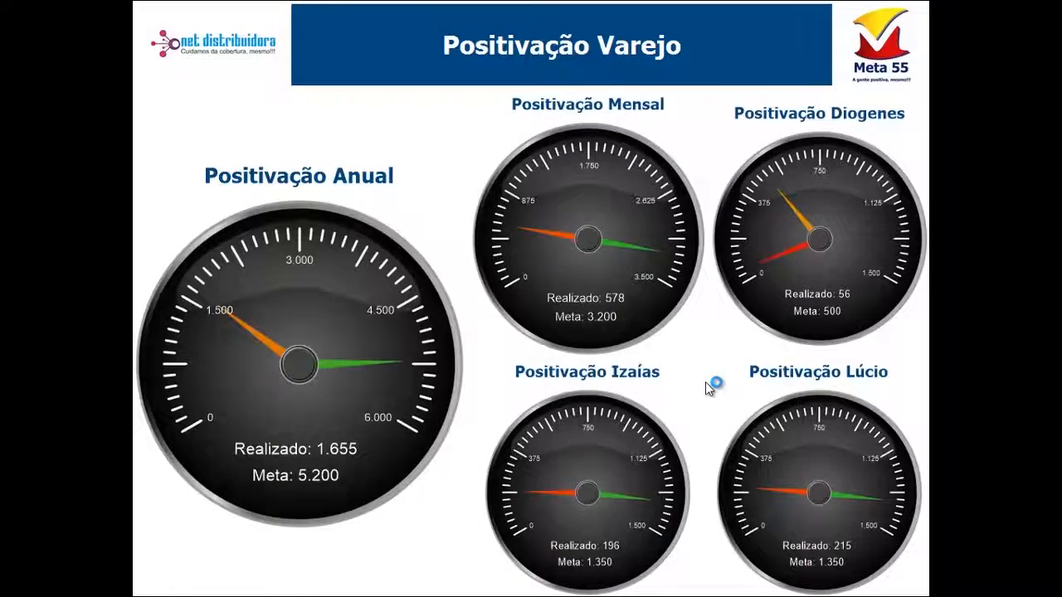
{"action": "key", "text": "Escape"}
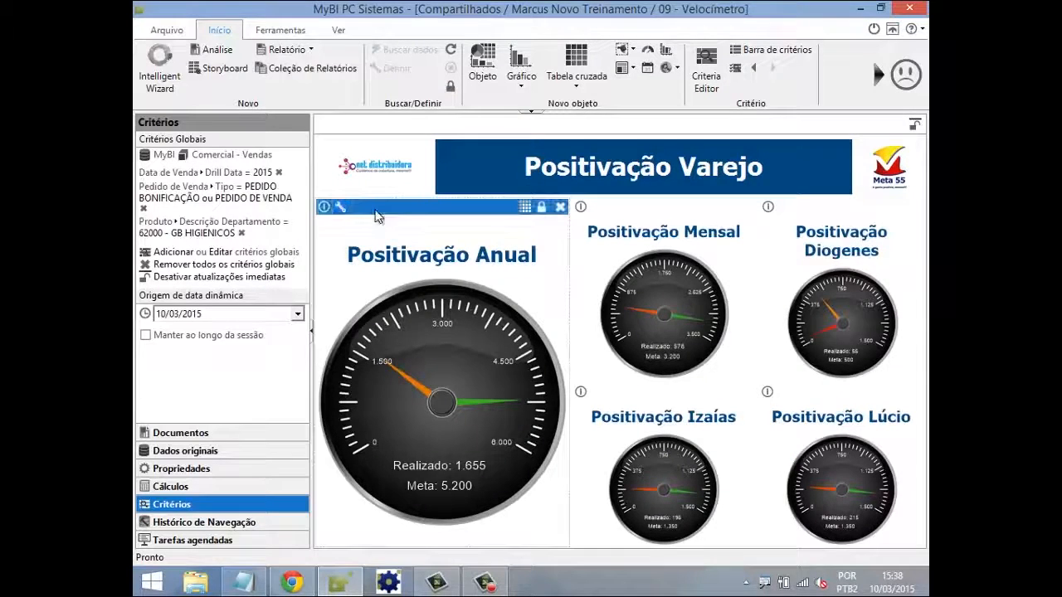
Show the applied criteria beneath all five gauges of the Positivação Varejo dashboard and refresh the document
{"action": "left_click", "coordinate": [214, 473]}
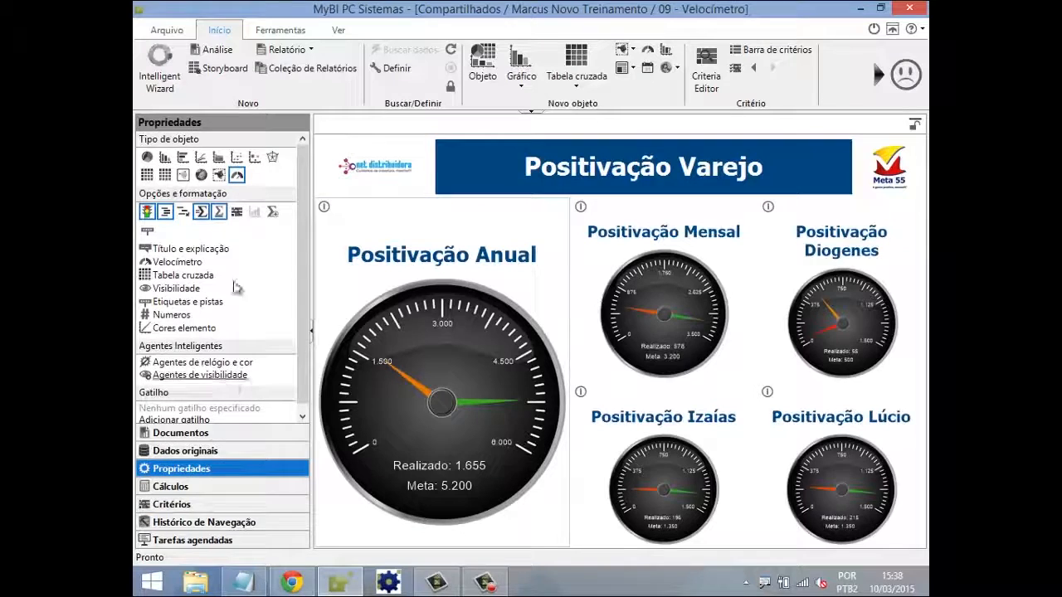
{"action": "left_click", "coordinate": [237, 214]}
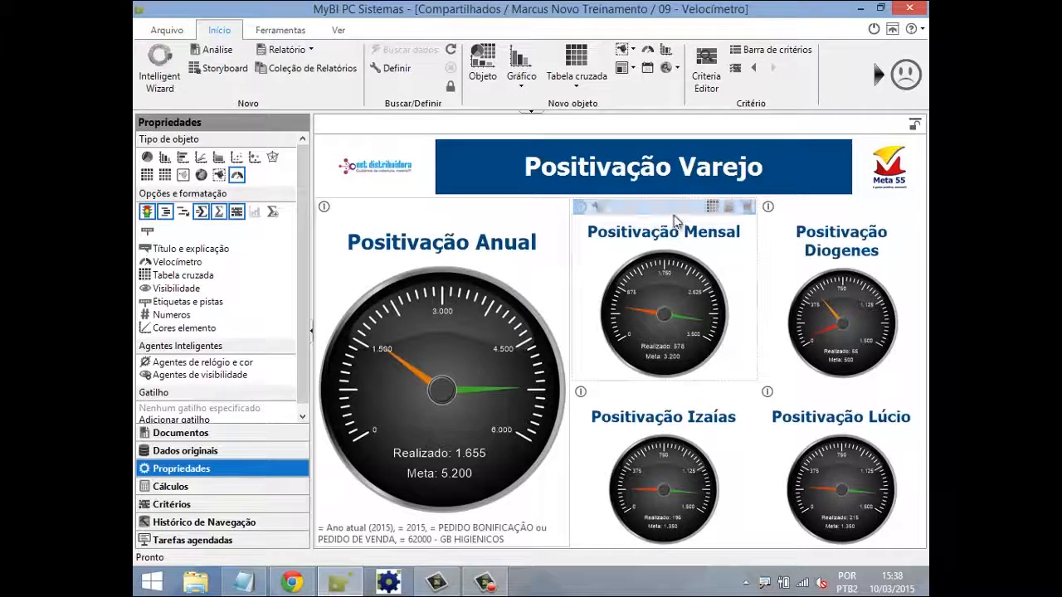
{"action": "left_click", "coordinate": [237, 217]}
{"action": "left_click", "coordinate": [779, 222]}
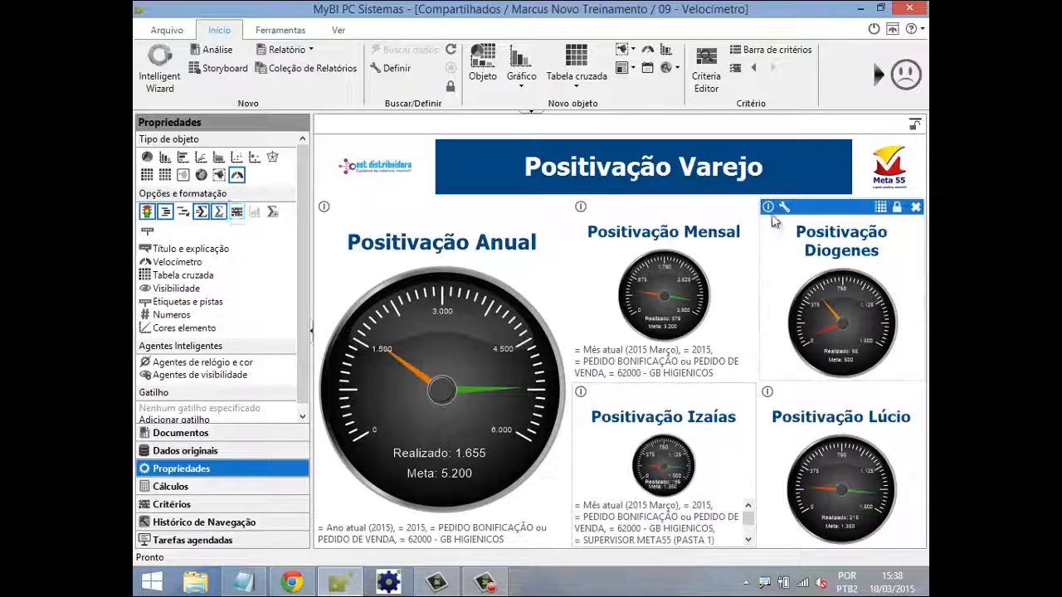
{"action": "left_click", "coordinate": [237, 215]}
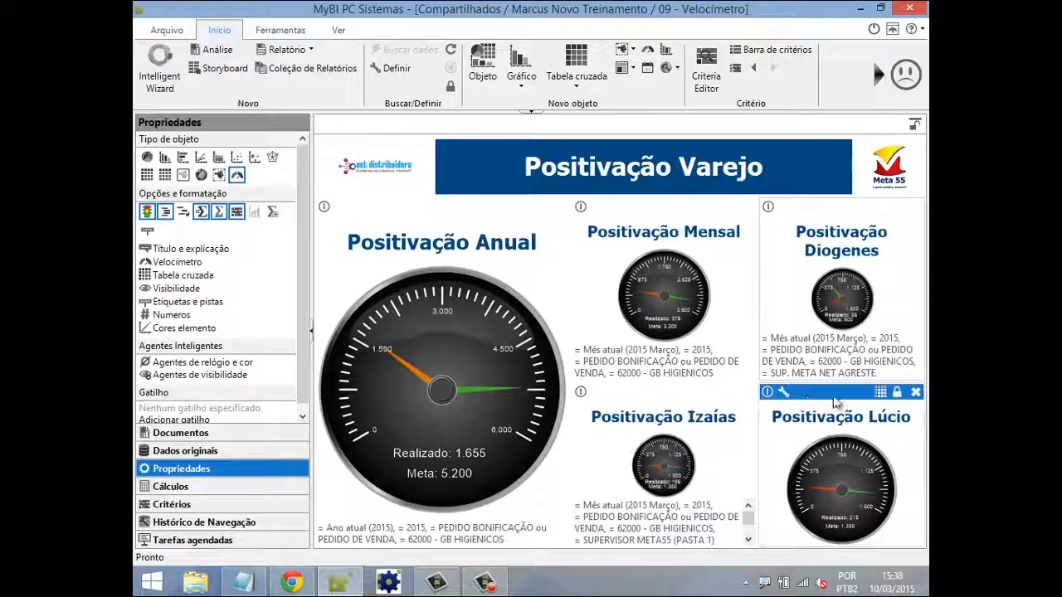
{"action": "left_click", "coordinate": [242, 215]}
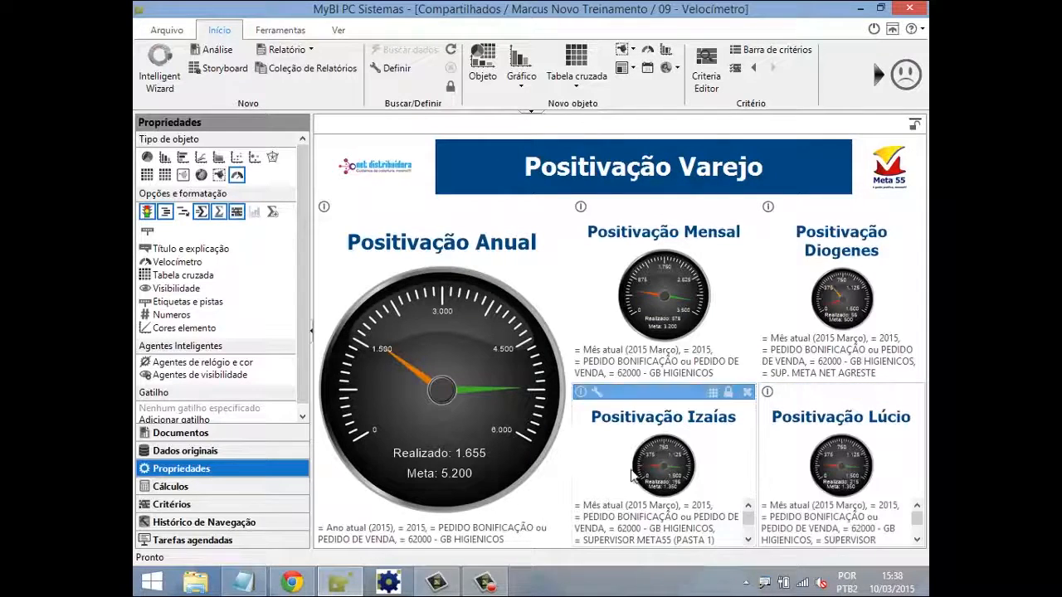
{"action": "key", "text": "F5"}
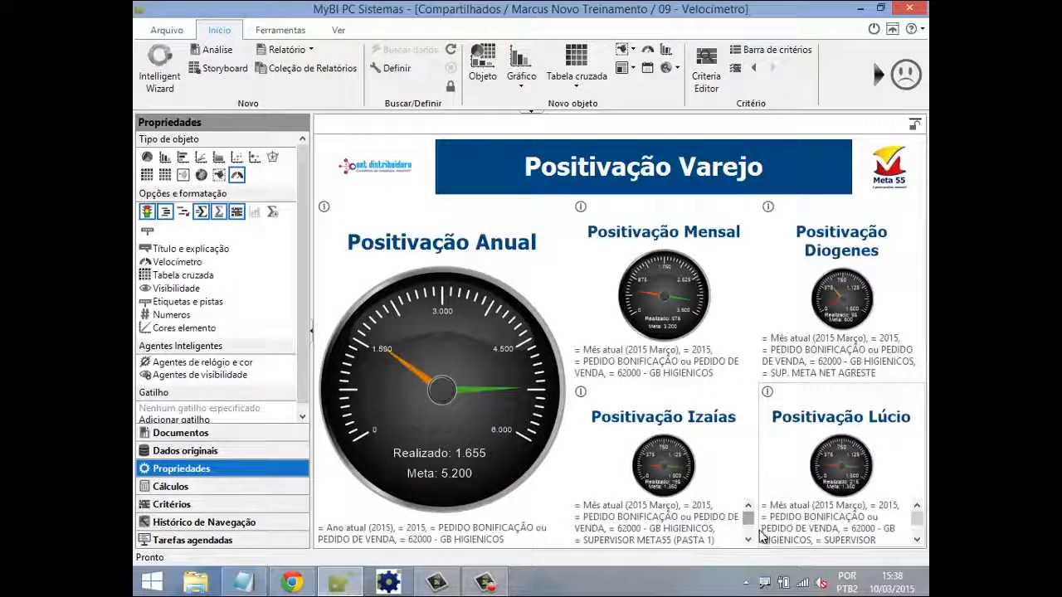
Go back to 10 - Agentes Inteligentes e Gatilho through the navigation history without saving the gauge document's modifications
{"action": "left_click", "coordinate": [189, 529]}
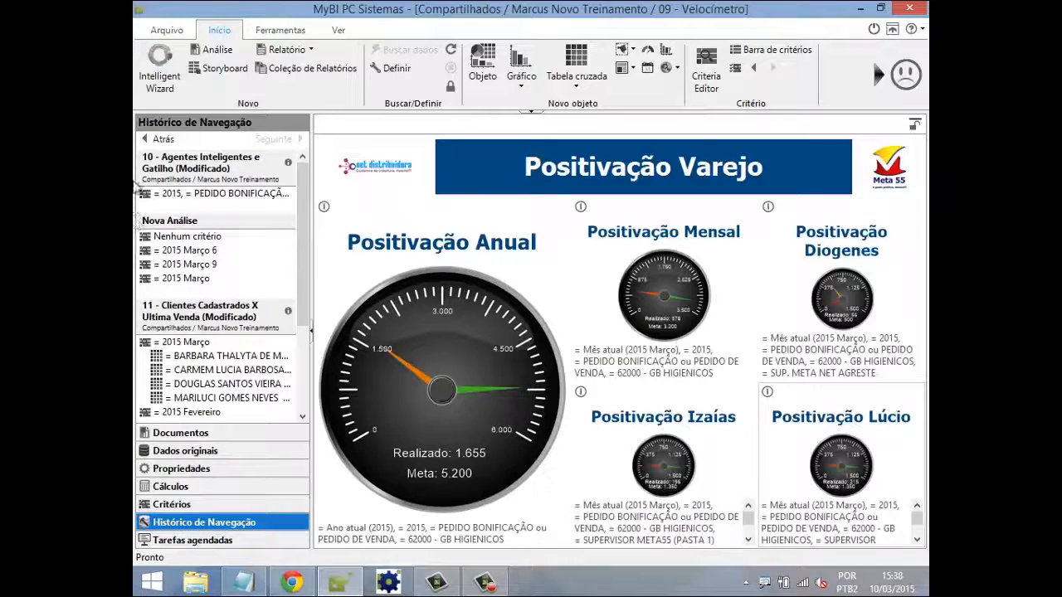
{"action": "left_click", "coordinate": [163, 143]}
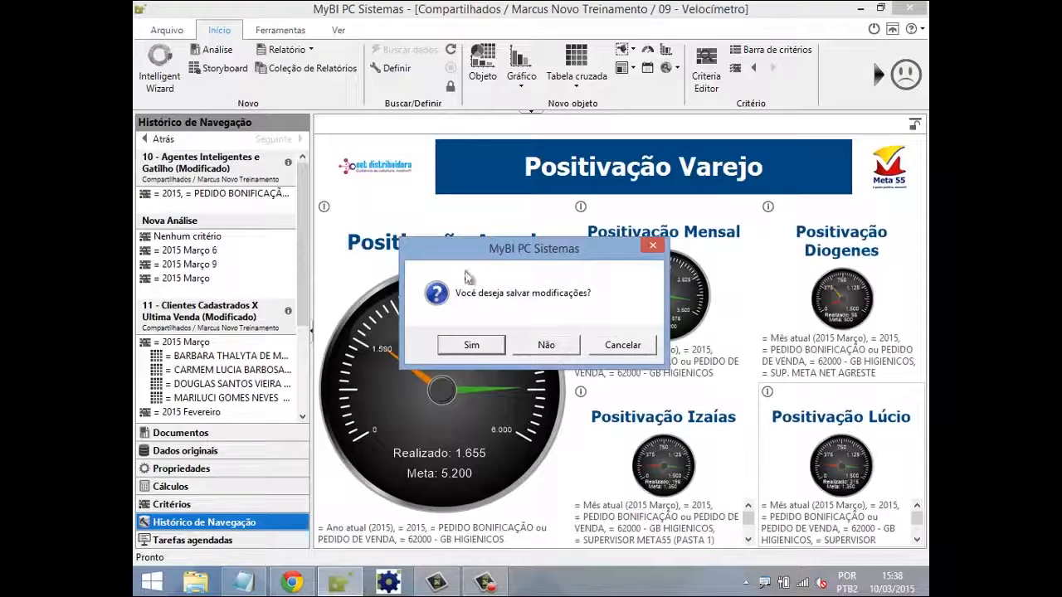
{"action": "left_click", "coordinate": [546, 347]}
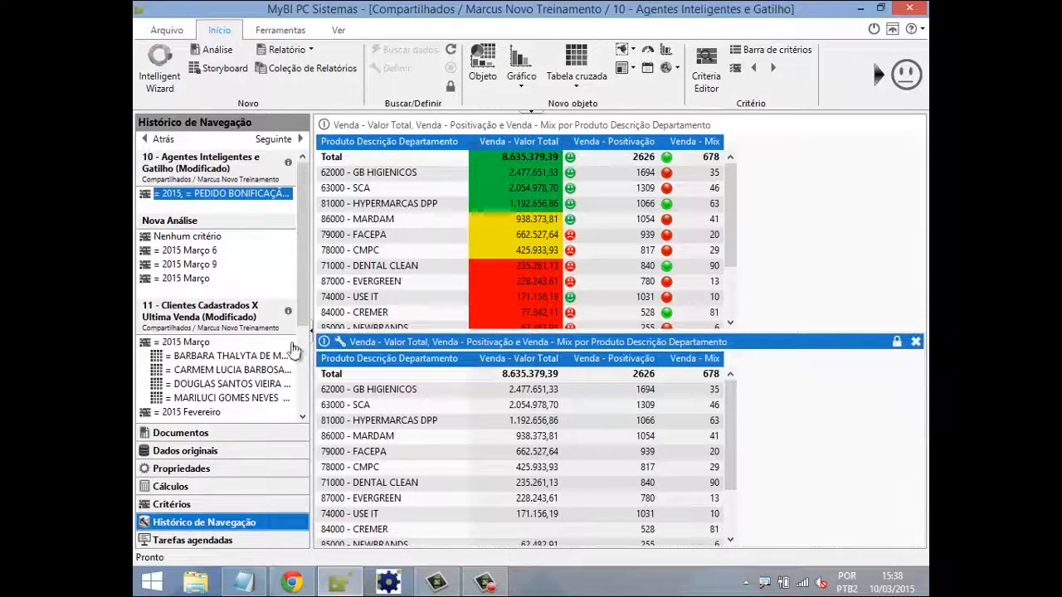
Replace the uncolored duplicate table's trigger with one targeting 09 - Velocímetro without including criteria when triggering
{"action": "left_click", "coordinate": [181, 469]}
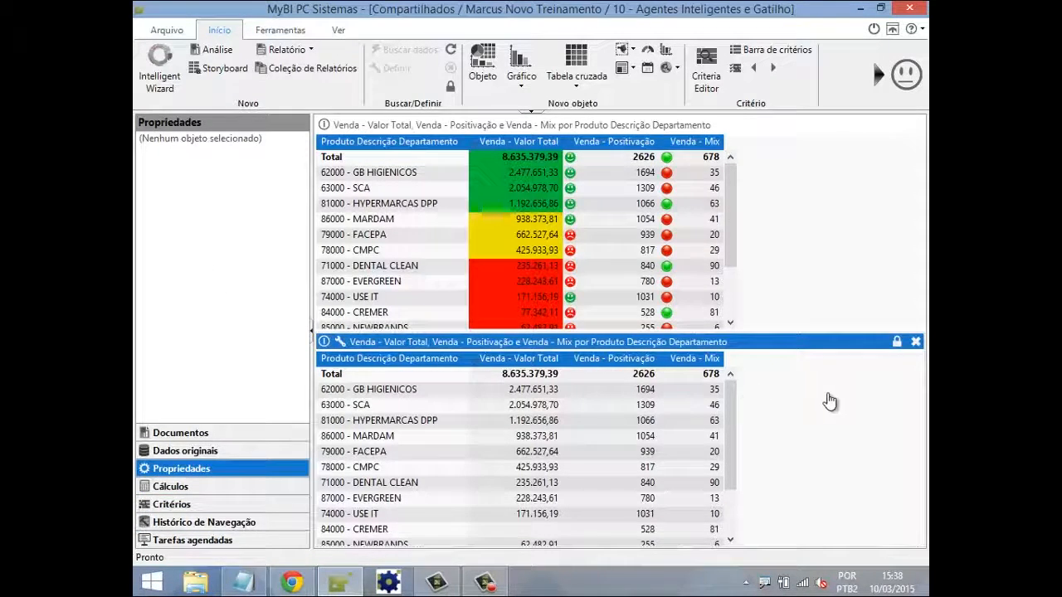
{"action": "left_click", "coordinate": [705, 347]}
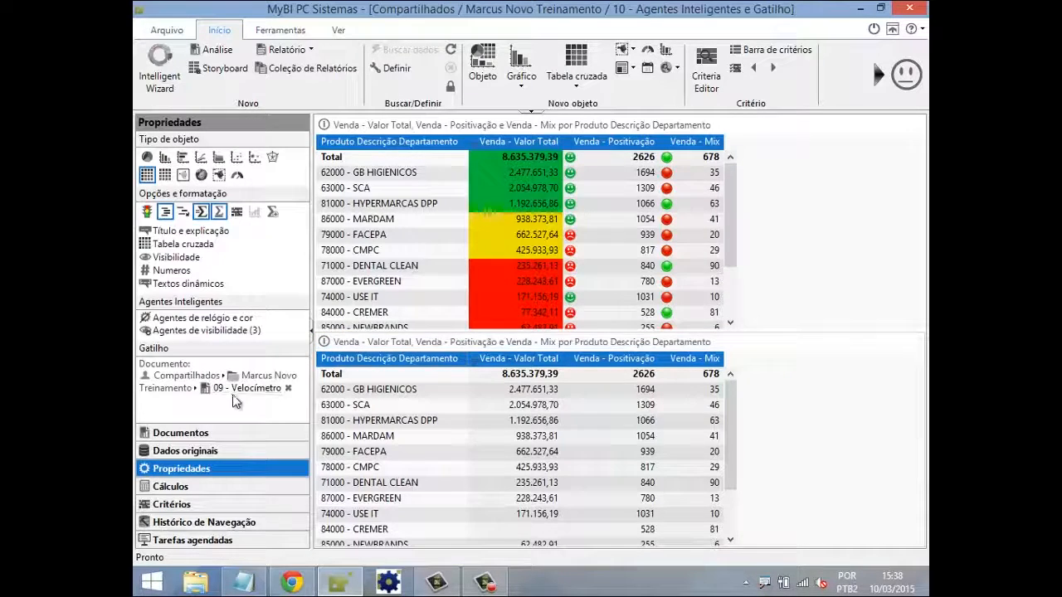
{"action": "left_click", "coordinate": [288, 389]}
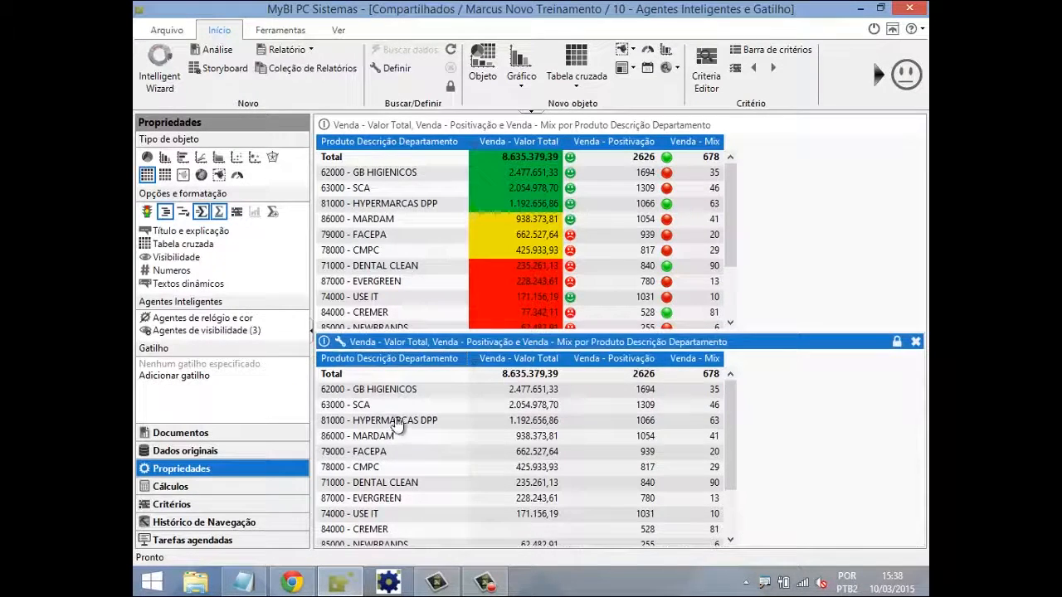
{"action": "left_click", "coordinate": [174, 375]}
{"action": "left_click", "coordinate": [504, 350]}
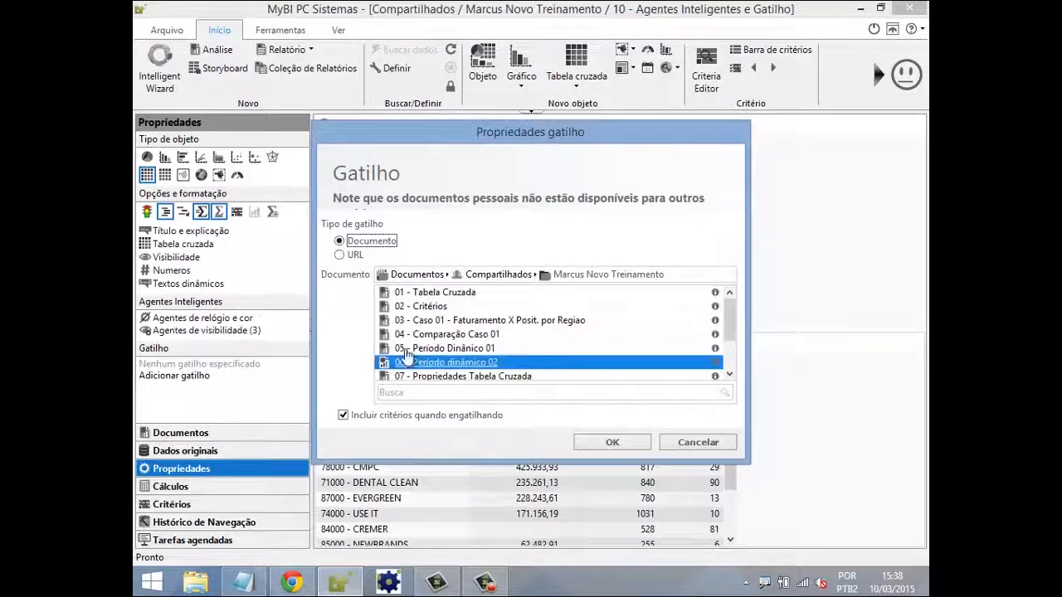
{"action": "scroll", "coordinate": [506, 357], "scroll_direction": "down", "scroll_amount": 2}
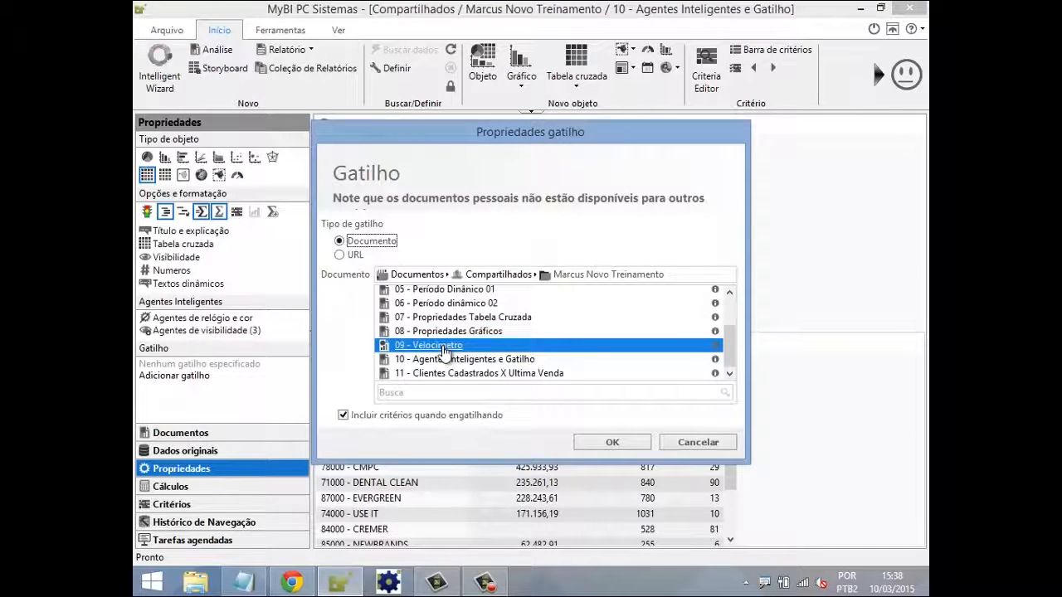
{"action": "left_click", "coordinate": [343, 416]}
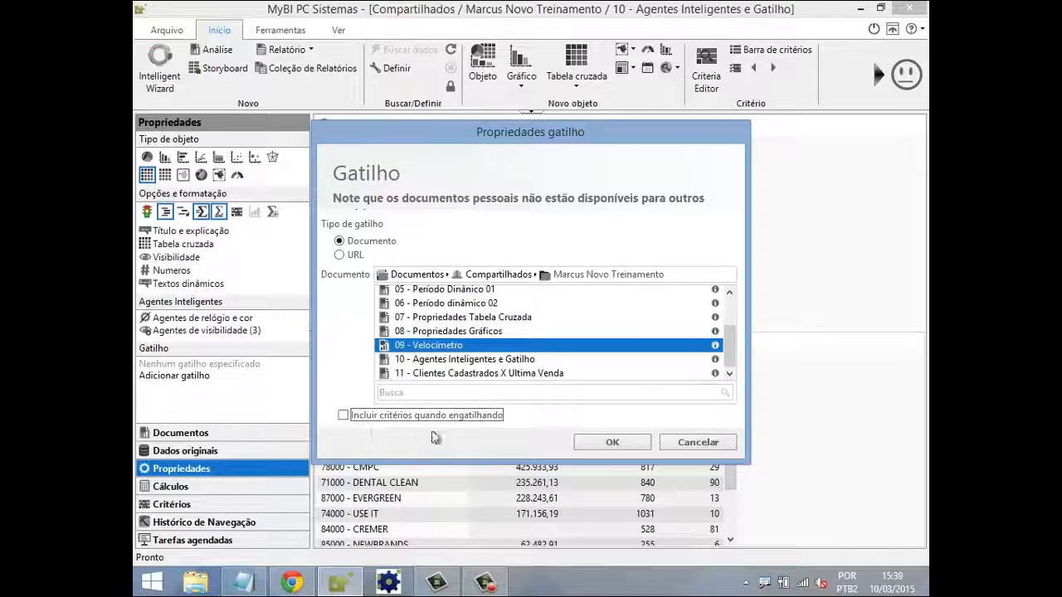
{"action": "left_click", "coordinate": [634, 445]}
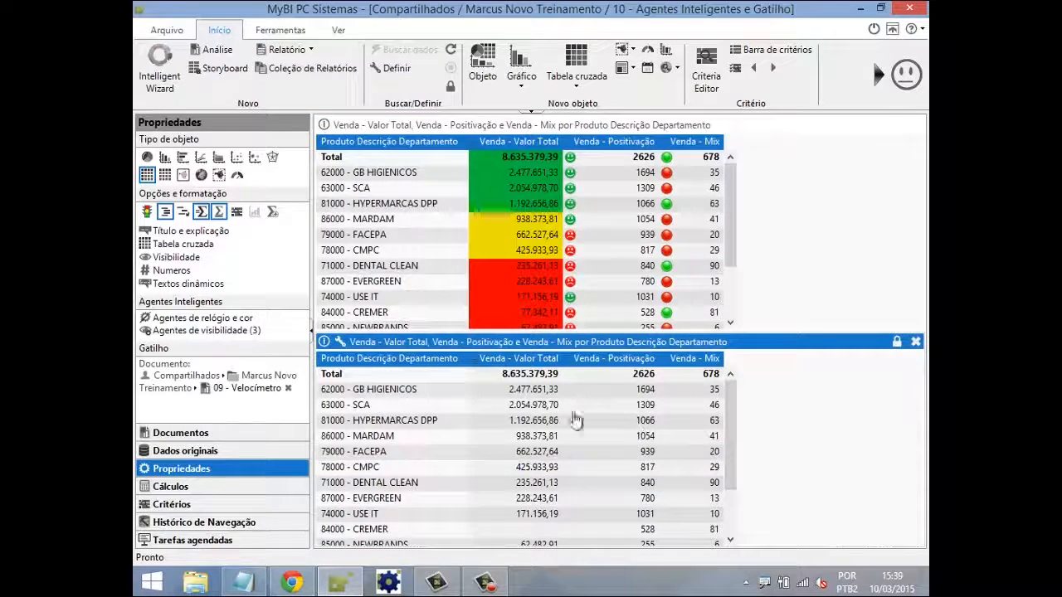
Fire the criteria-free trigger from the 62000 - GB HIGIENICOS row, saving the modifications, and check the gauge document's global criteria
{"action": "left_click", "coordinate": [406, 389]}
{"action": "left_click", "coordinate": [462, 346]}
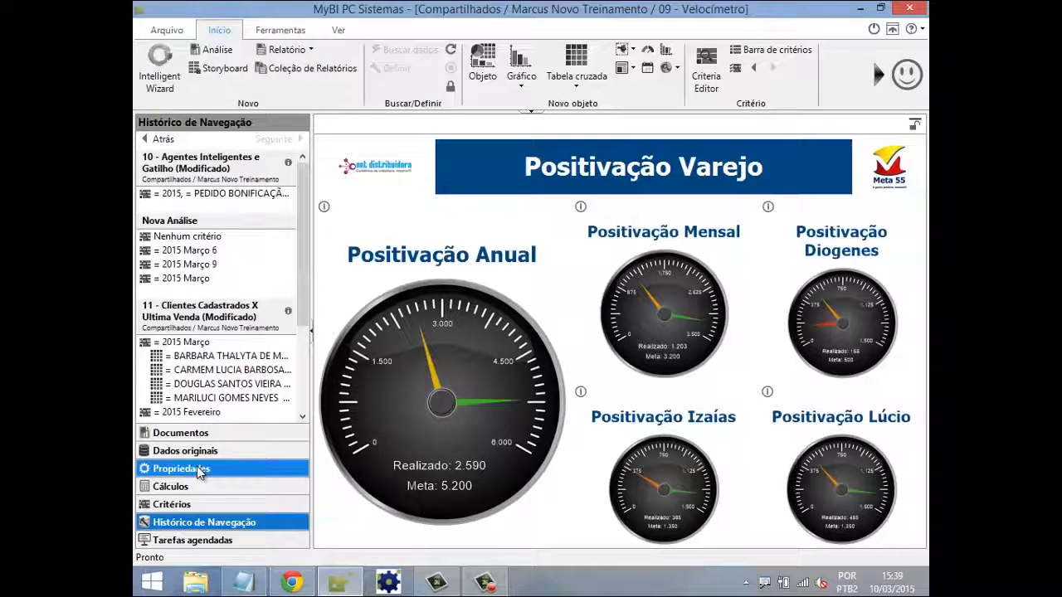
{"action": "left_click", "coordinate": [187, 504]}
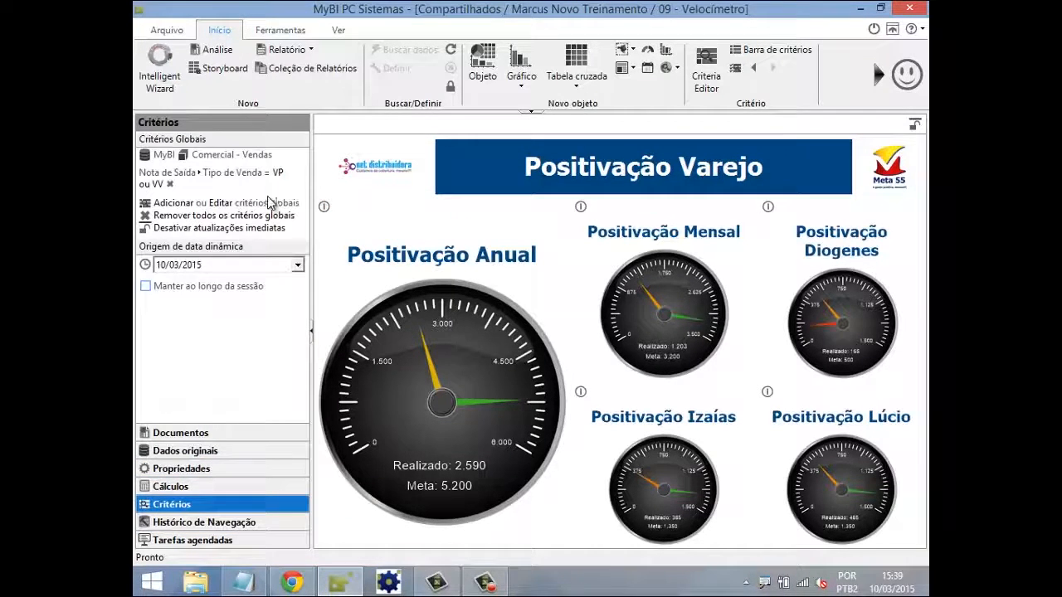
{"action": "mouse_move", "coordinate": [817, 392]}
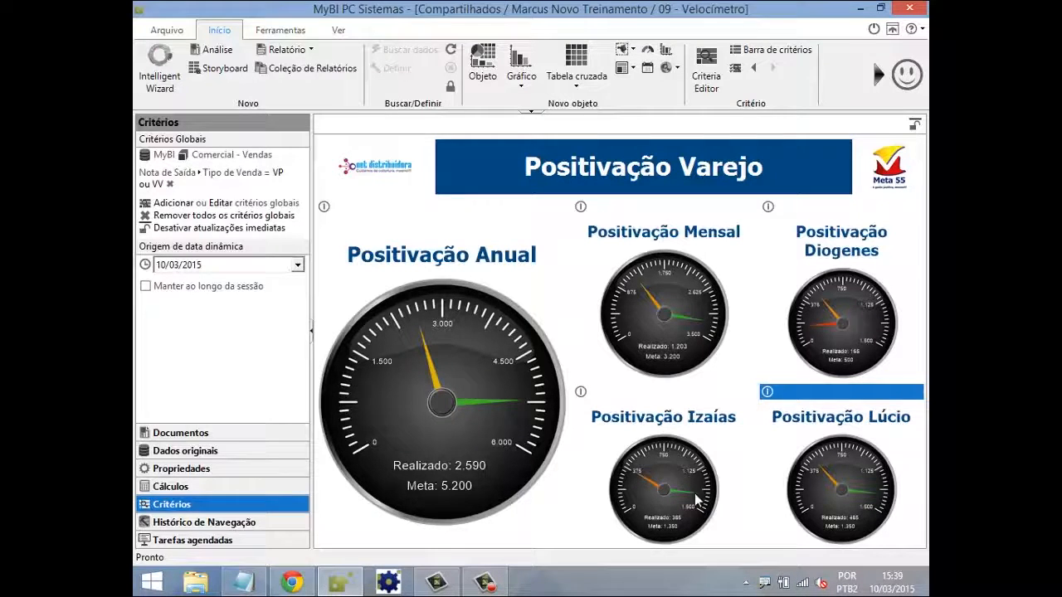
Return to 10 - Agentes Inteligentes e Gatilho through the navigation history and remove the uncolored duplicate table's trigger
{"action": "left_click", "coordinate": [195, 522]}
{"action": "left_click", "coordinate": [165, 138]}
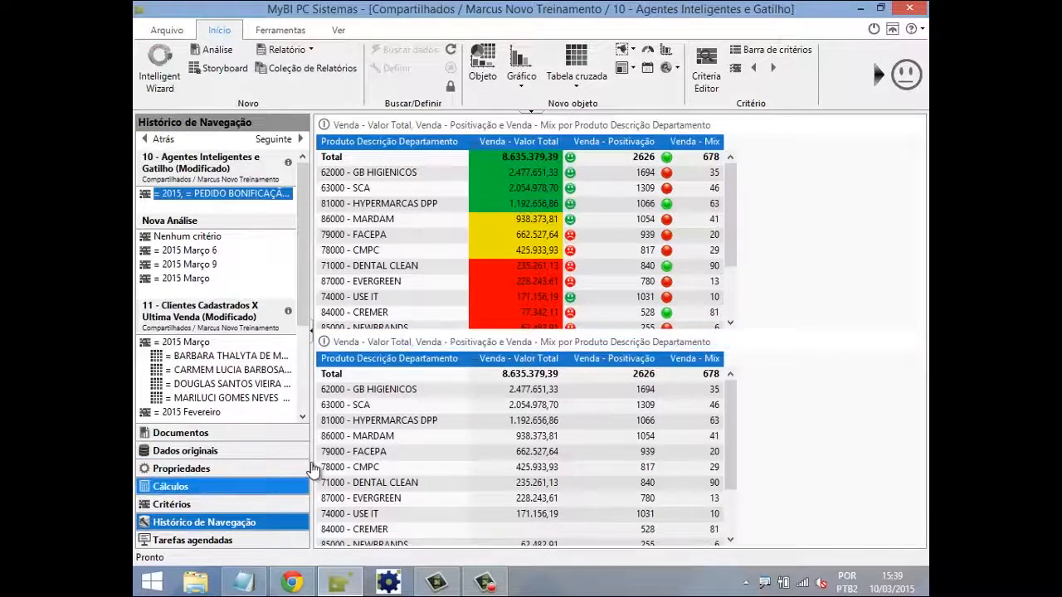
{"action": "left_click", "coordinate": [170, 504]}
{"action": "left_click", "coordinate": [178, 471]}
{"action": "left_click", "coordinate": [463, 344]}
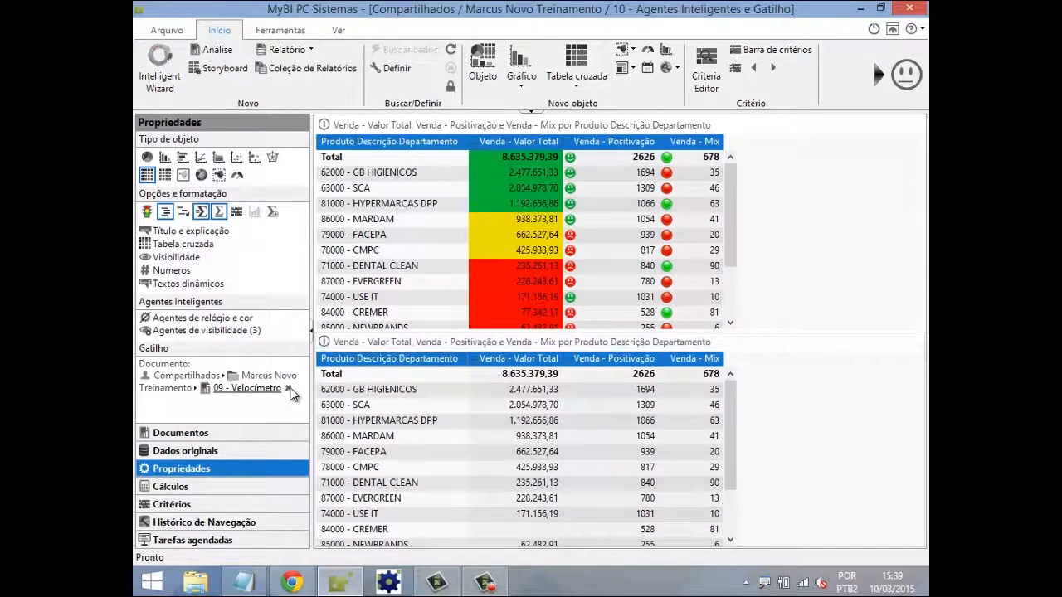
Add a new text box and arrange the layout so it sits beside the uncolored duplicate table, below the colored one
{"action": "right_click", "coordinate": [750, 348]}
{"action": "mouse_move", "coordinate": [826, 546]}
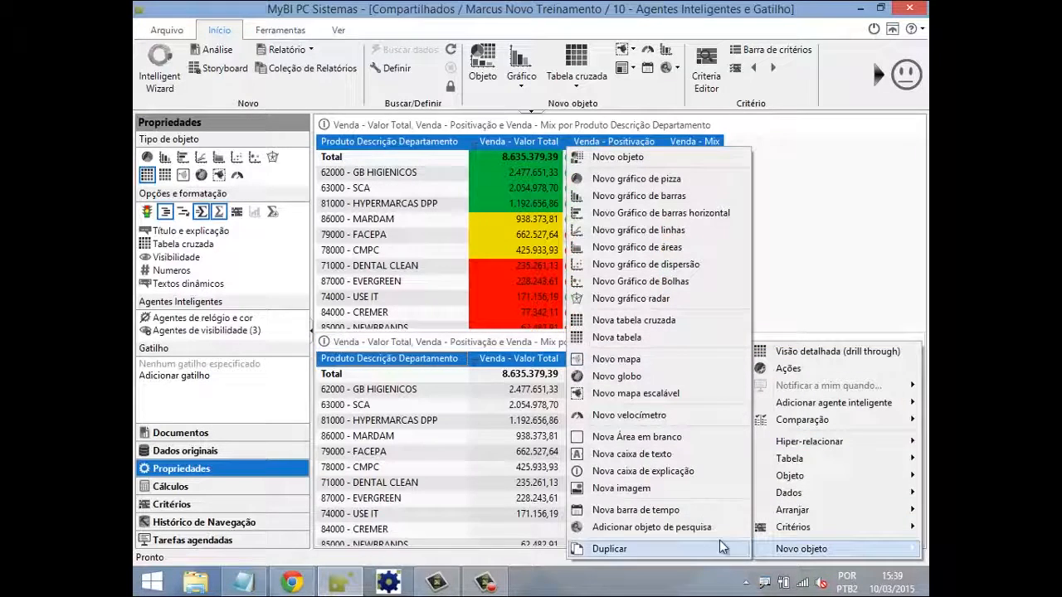
{"action": "left_click", "coordinate": [644, 455]}
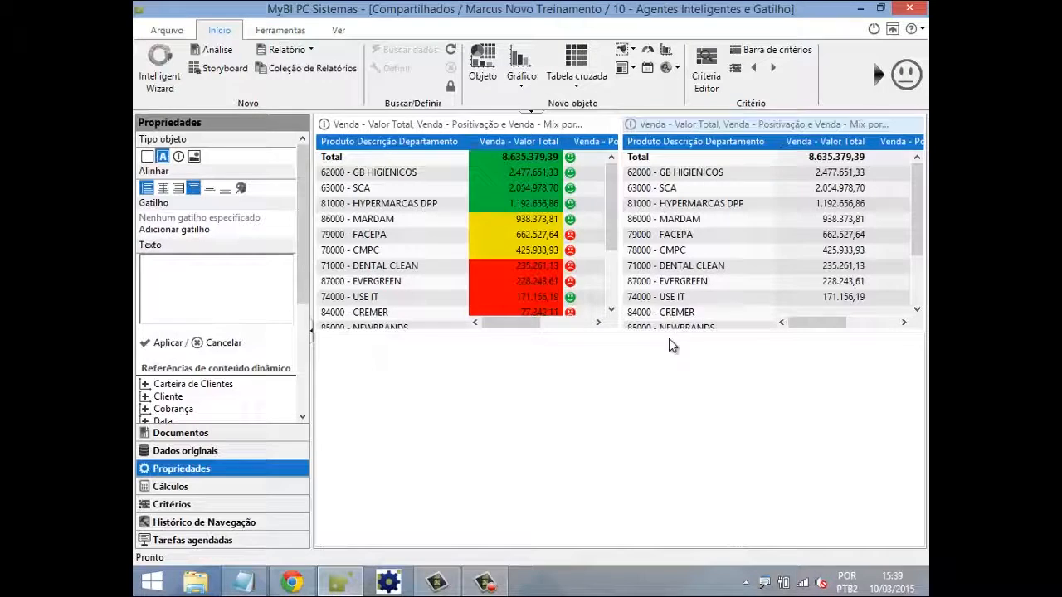
{"action": "left_click_drag", "start_coordinate": [555, 366], "coordinate": [629, 521]}
{"action": "left_click_drag", "start_coordinate": [714, 126], "coordinate": [768, 448]}
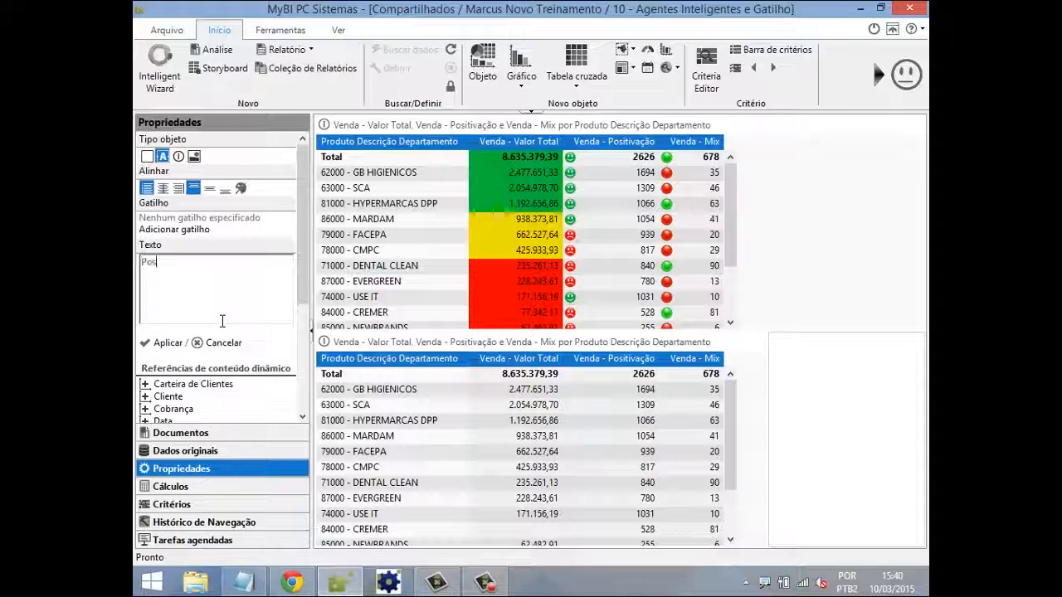
Enter Positivação Varejo as the text box's text and center it horizontally and vertically
{"action": "key", "text": "BackSpace"}
{"action": "key", "text": "BackSpace"}
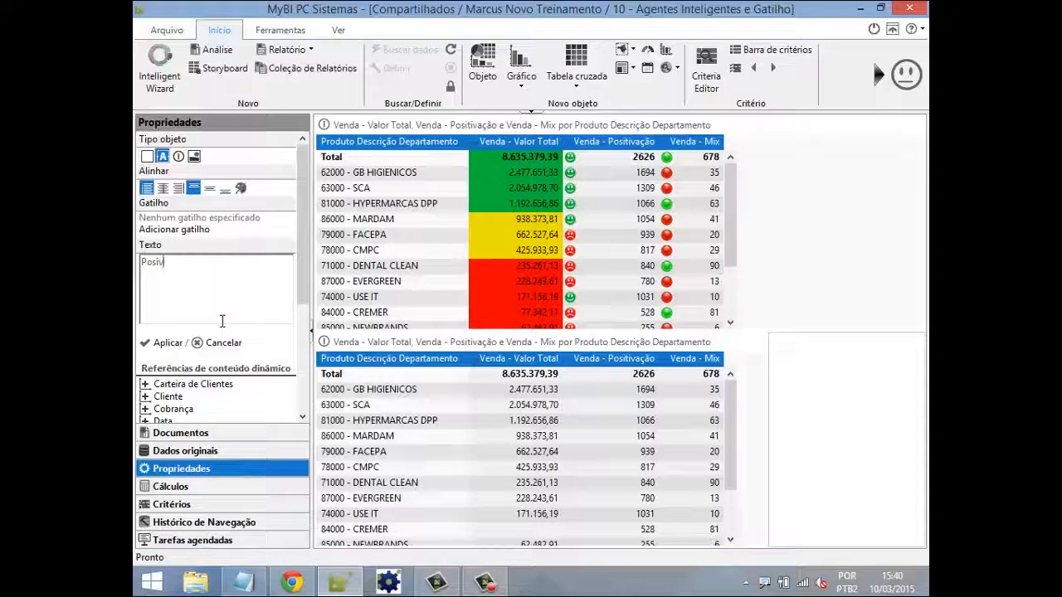
{"action": "type", "text": "itivação Ver"}
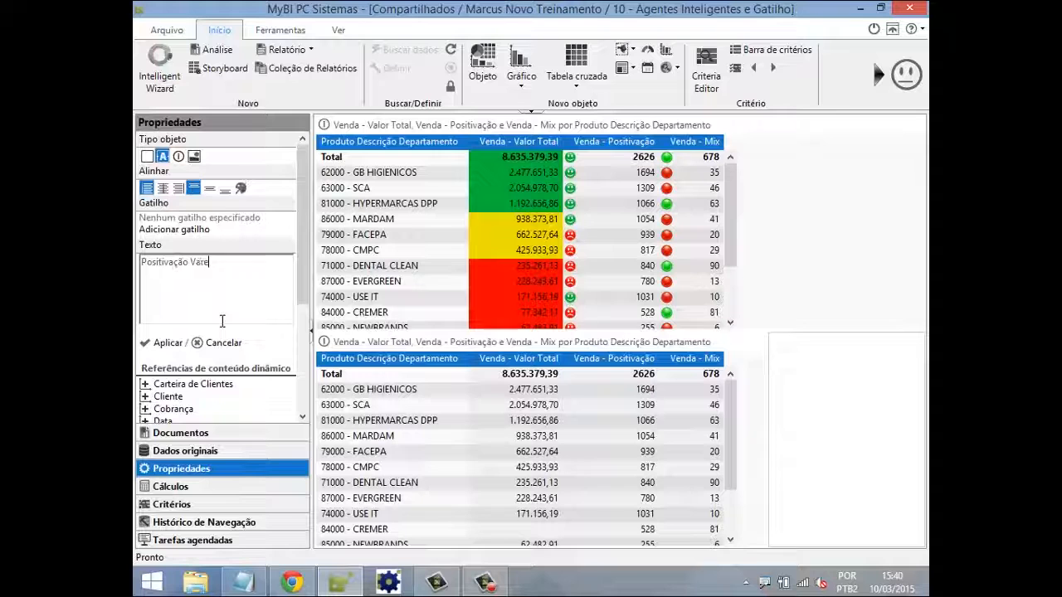
{"action": "left_click", "coordinate": [163, 189]}
{"action": "left_click", "coordinate": [213, 190]}
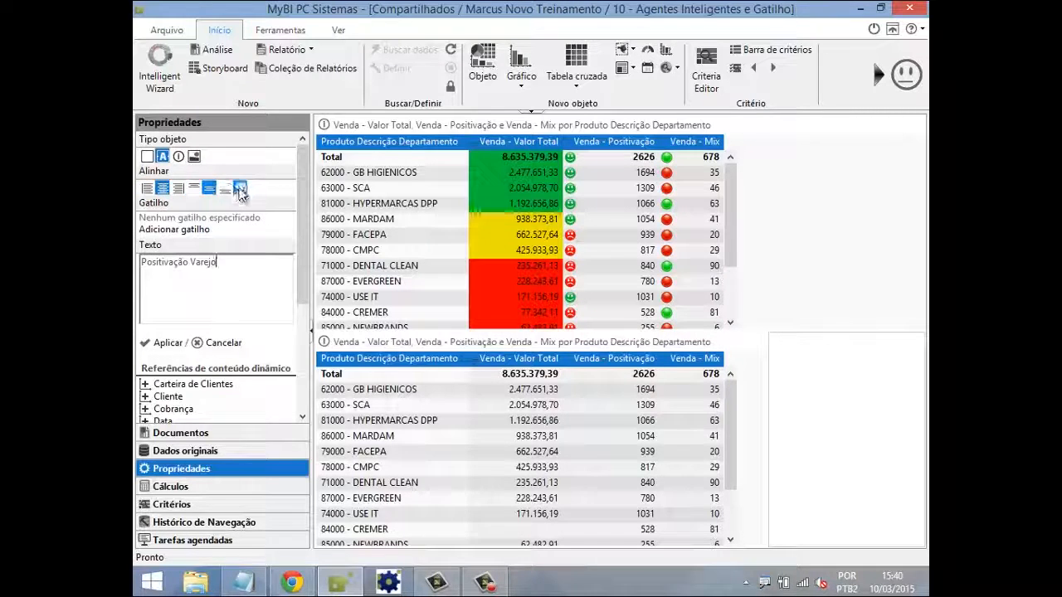
Format the text box with dark teal background 016B6A and white bold Tahoma font, size 25
{"action": "left_click", "coordinate": [240, 190]}
{"action": "left_click", "coordinate": [178, 223]}
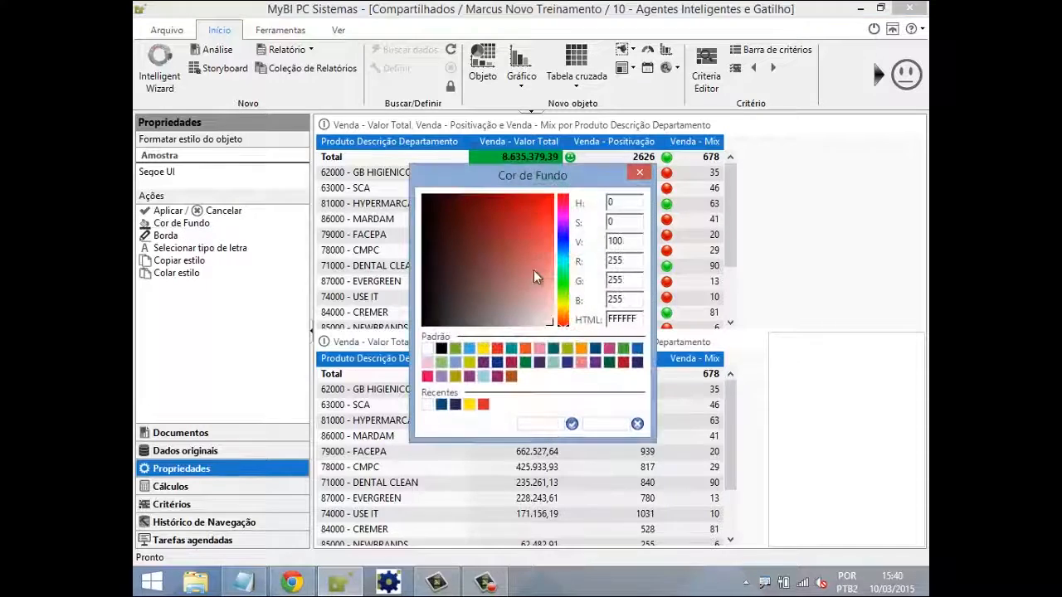
{"action": "left_click", "coordinate": [554, 349]}
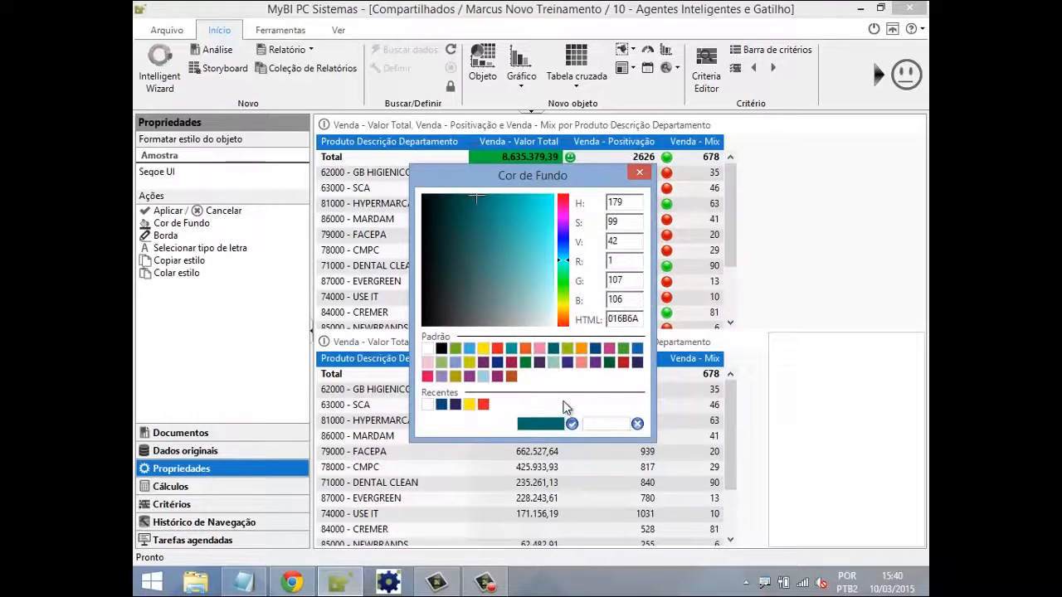
{"action": "left_click", "coordinate": [572, 424]}
{"action": "left_click", "coordinate": [241, 249]}
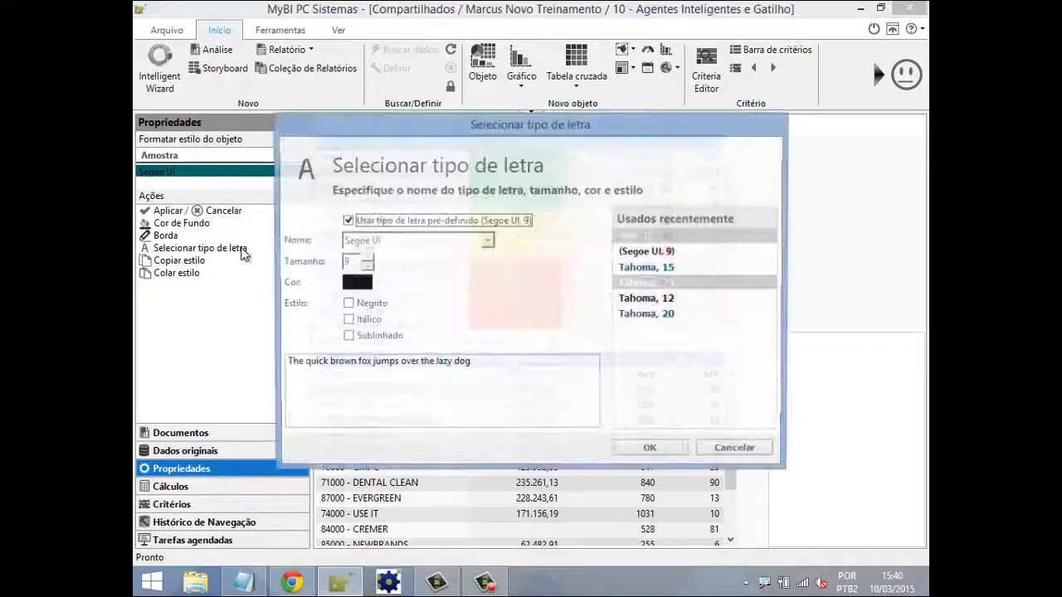
{"action": "left_click", "coordinate": [651, 285]}
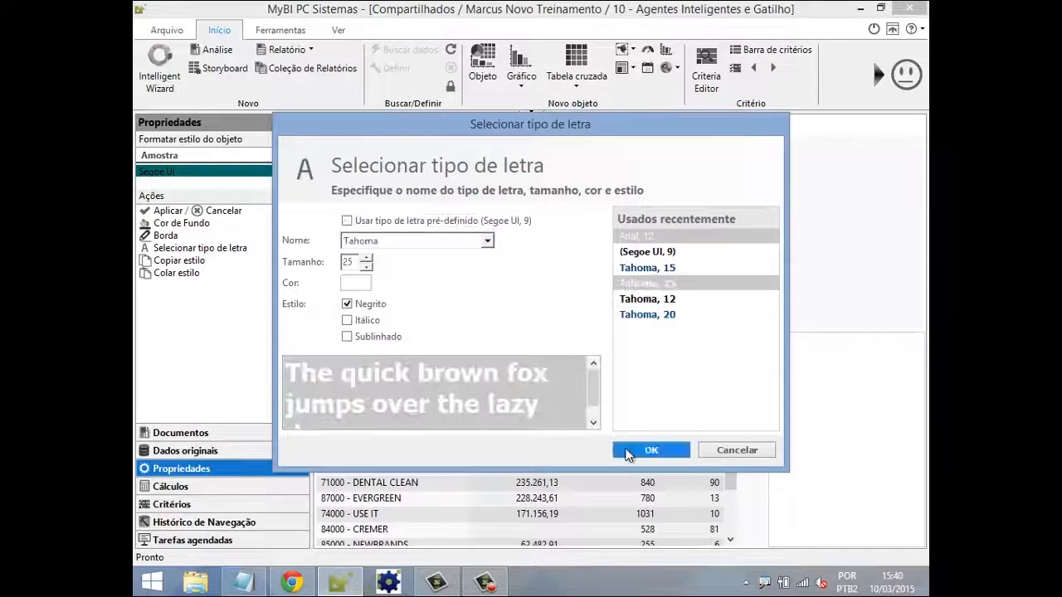
{"action": "left_click", "coordinate": [631, 452]}
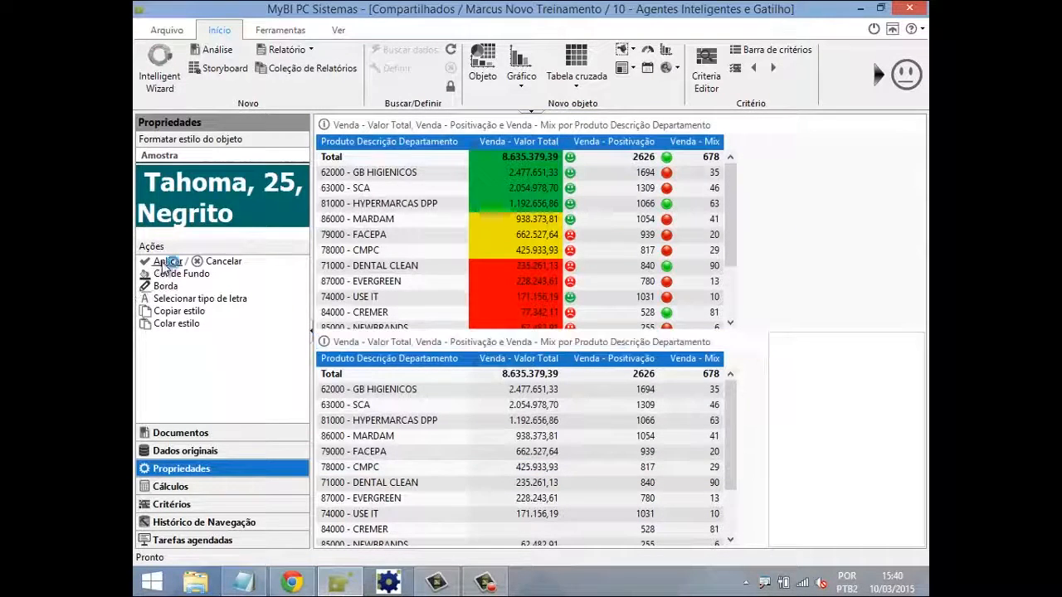
{"action": "left_click", "coordinate": [165, 262]}
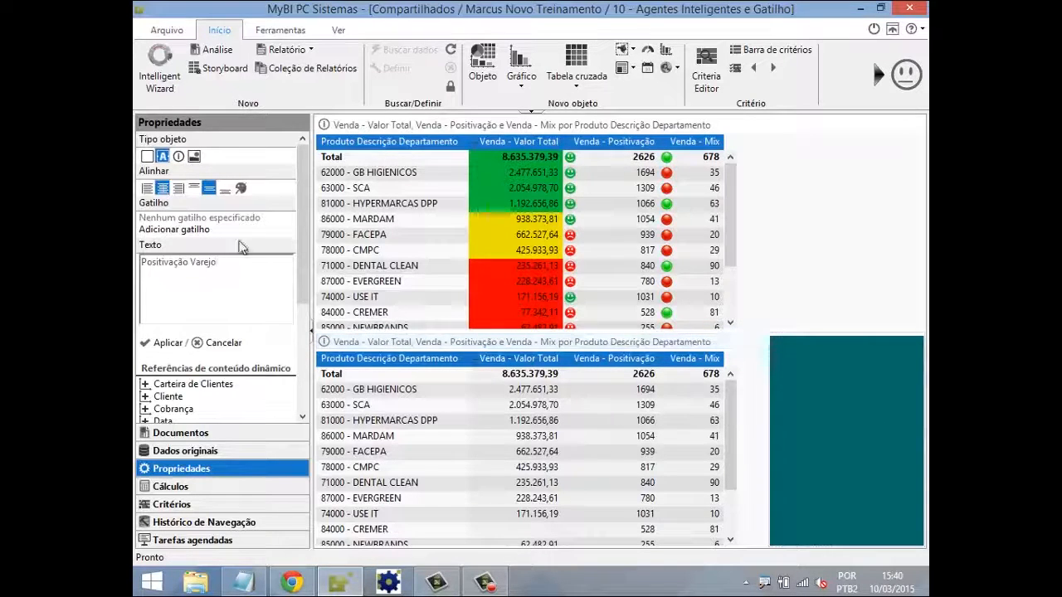
Reduce the text box's font size to 15 and apply the style
{"action": "left_click", "coordinate": [241, 189]}
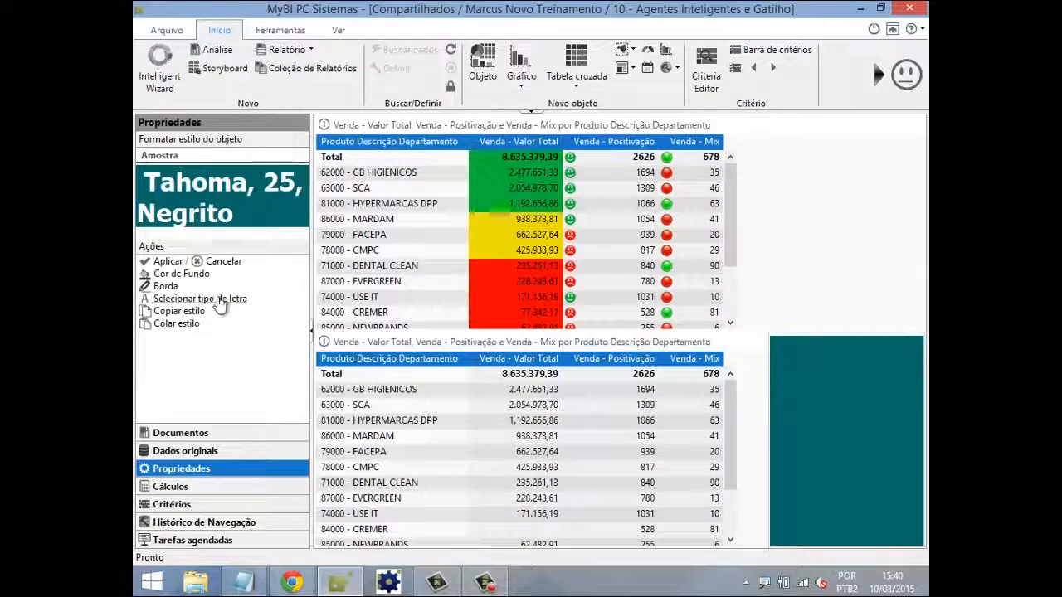
{"action": "left_click", "coordinate": [162, 262]}
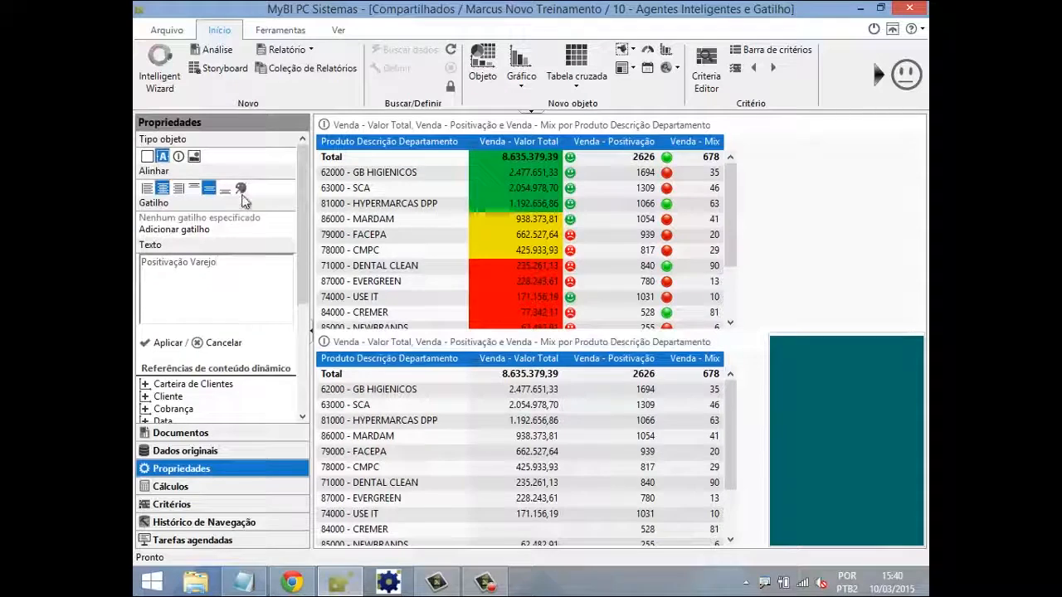
{"action": "left_click", "coordinate": [241, 190]}
{"action": "left_click", "coordinate": [223, 300]}
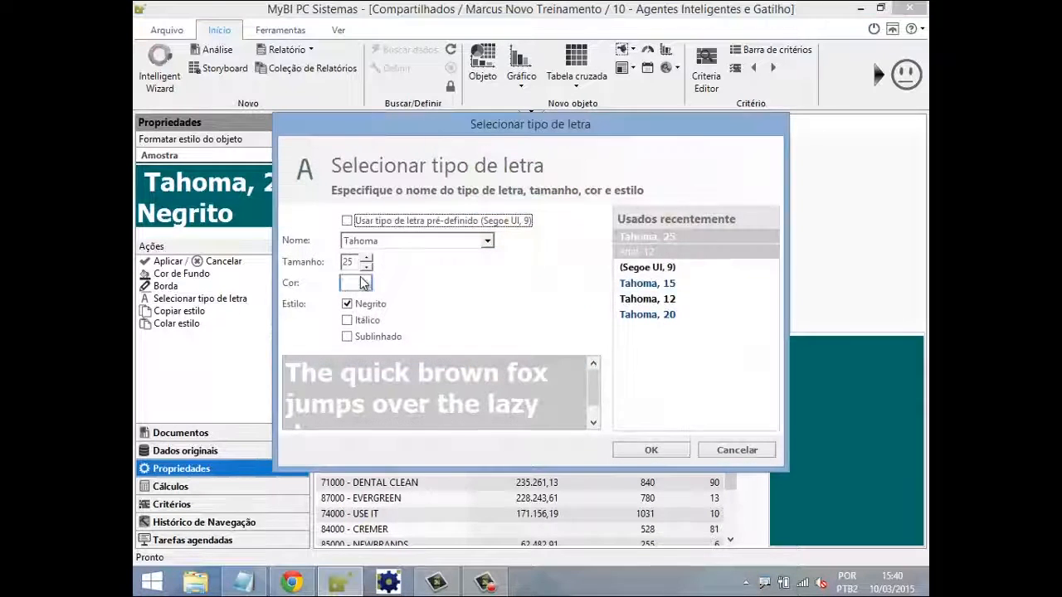
{"action": "left_click", "coordinate": [367, 267]}
{"action": "left_click", "coordinate": [366, 267]}
{"action": "left_click", "coordinate": [367, 267]}
{"action": "left_click", "coordinate": [366, 267]}
{"action": "left_click", "coordinate": [367, 267]}
{"action": "left_click", "coordinate": [367, 267]}
{"action": "left_click", "coordinate": [367, 267]}
{"action": "left_click", "coordinate": [367, 267]}
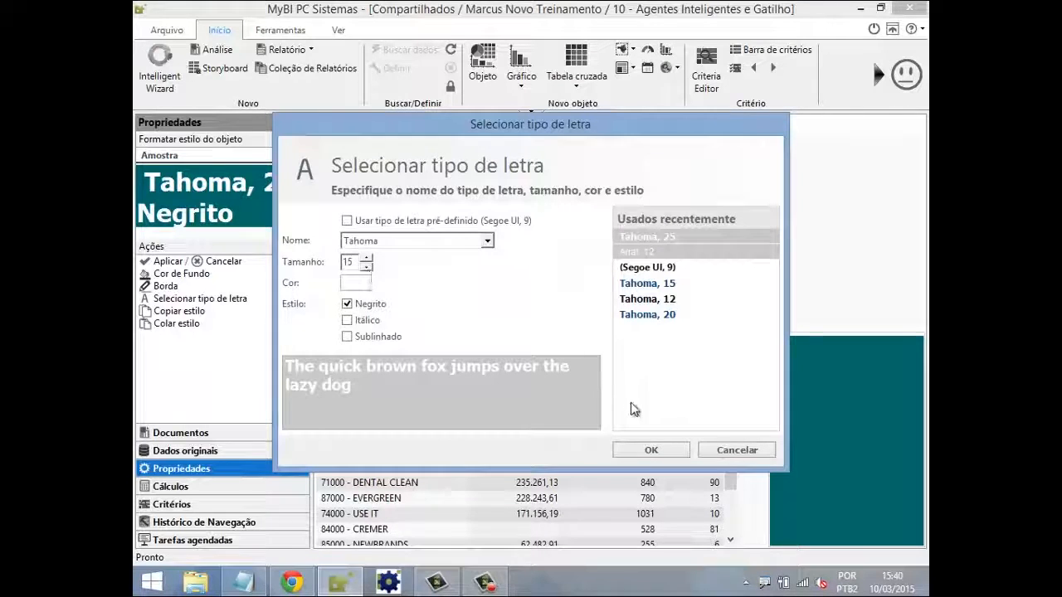
{"action": "left_click", "coordinate": [651, 450]}
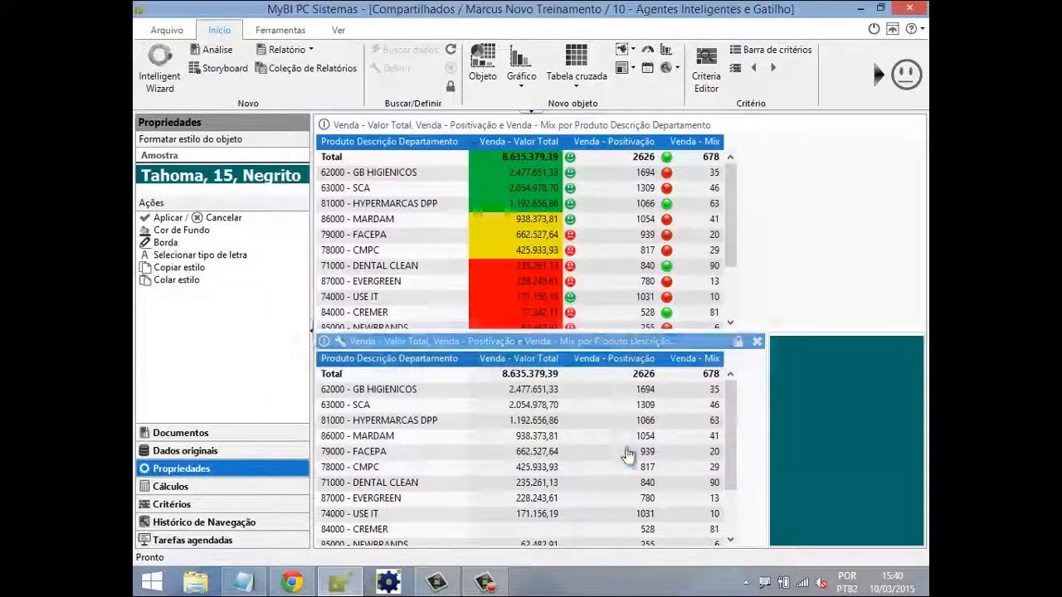
{"action": "left_click", "coordinate": [173, 216]}
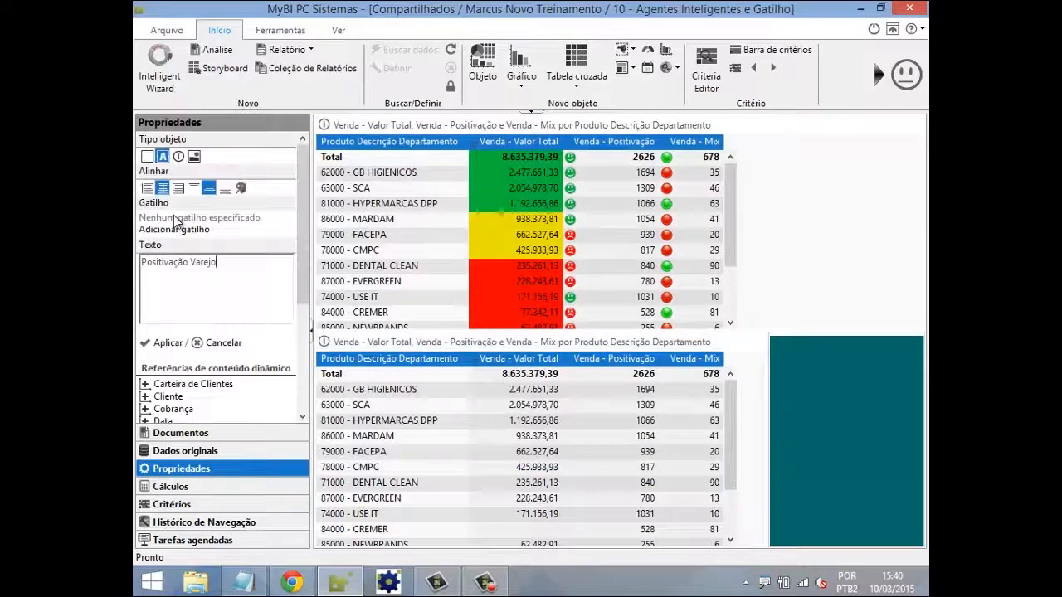
Apply the text to the text box and split it into two lines, Positivação and Varejo
{"action": "left_click", "coordinate": [168, 344]}
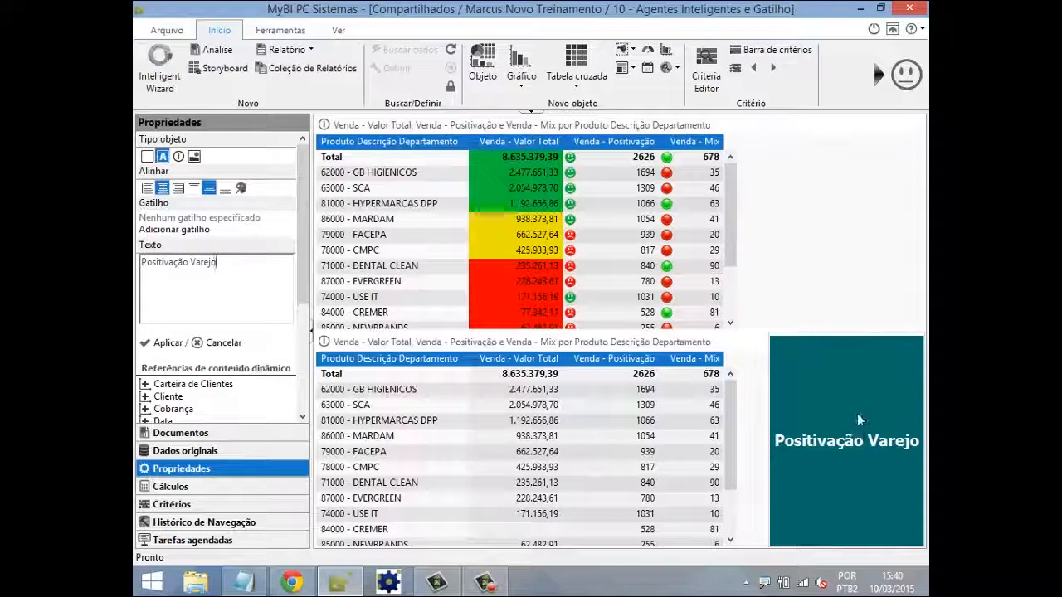
{"action": "left_click", "coordinate": [190, 261]}
{"action": "key", "text": "Return"}
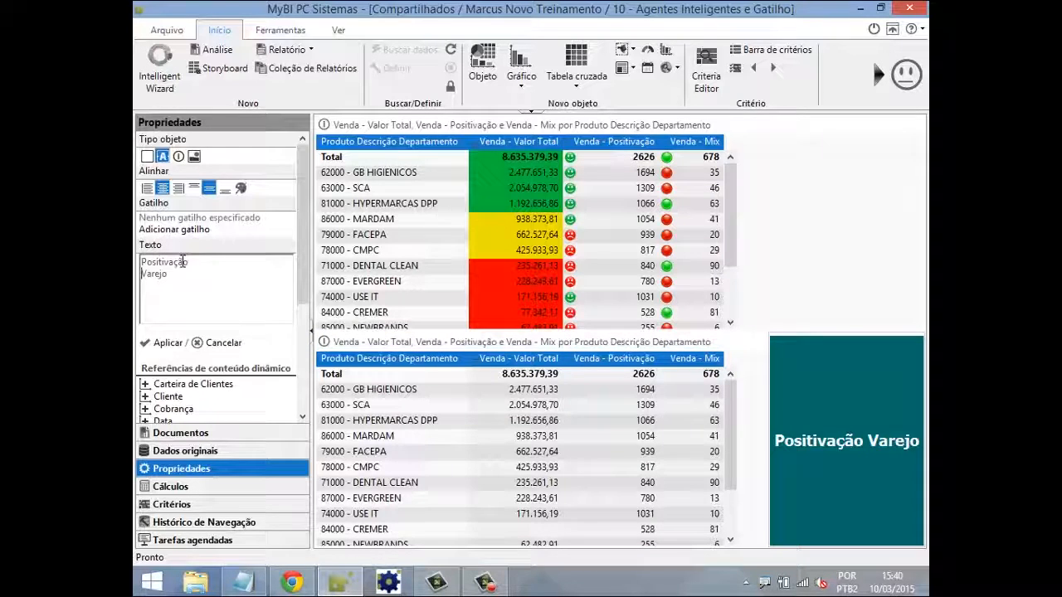
{"action": "left_click", "coordinate": [164, 345]}
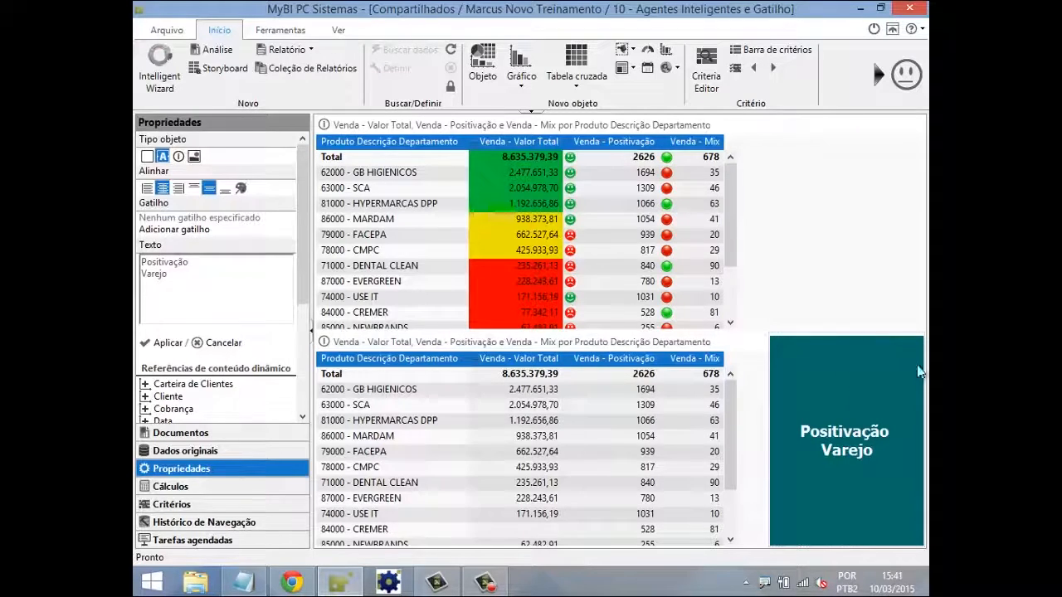
Add a trigger to the text box targeting 09 - Velocímetro in Marcus Novo Treinamento, without including criteria when triggering
{"action": "mouse_move", "coordinate": [304, 233]}
{"action": "left_mouse_down"}
{"action": "mouse_move", "coordinate": [311, 348]}
{"action": "mouse_move", "coordinate": [309, 218]}
{"action": "left_mouse_up"}
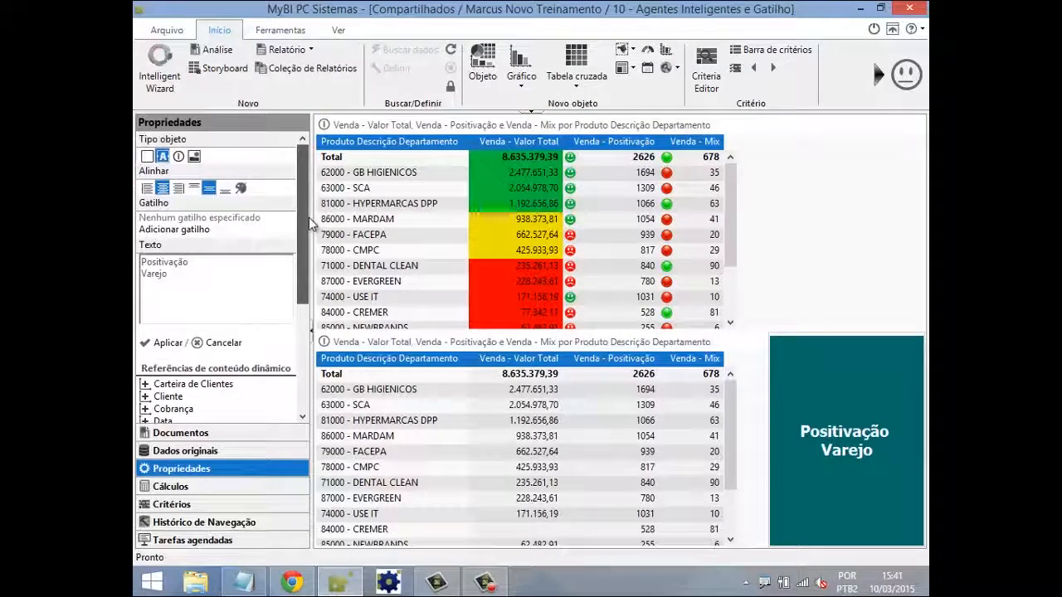
{"action": "left_click", "coordinate": [174, 229]}
{"action": "left_click", "coordinate": [423, 293]}
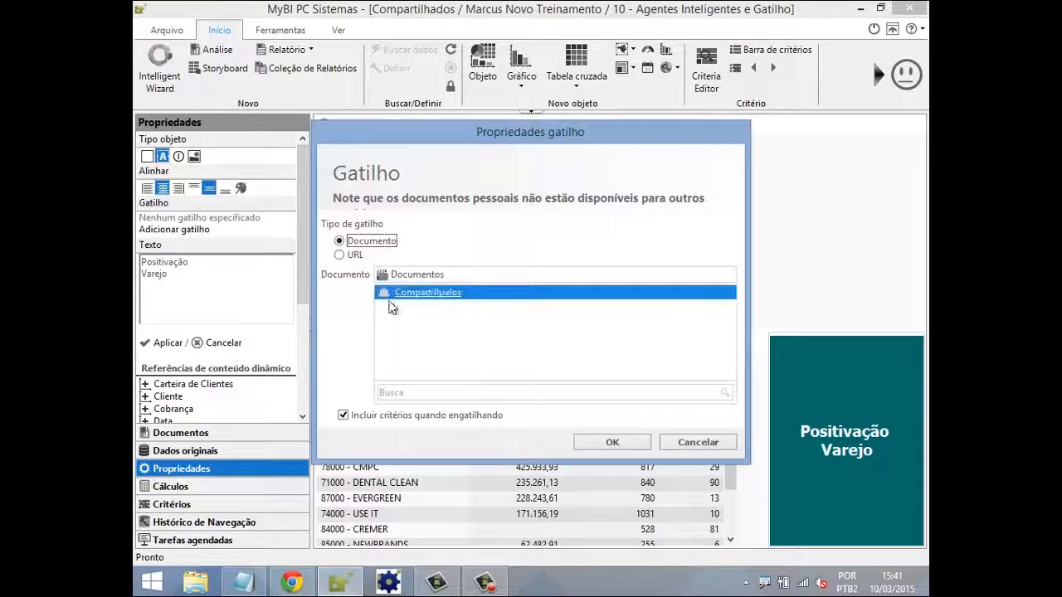
{"action": "left_click", "coordinate": [432, 298]}
{"action": "scroll", "coordinate": [441, 330], "scroll_direction": "down", "scroll_amount": 5}
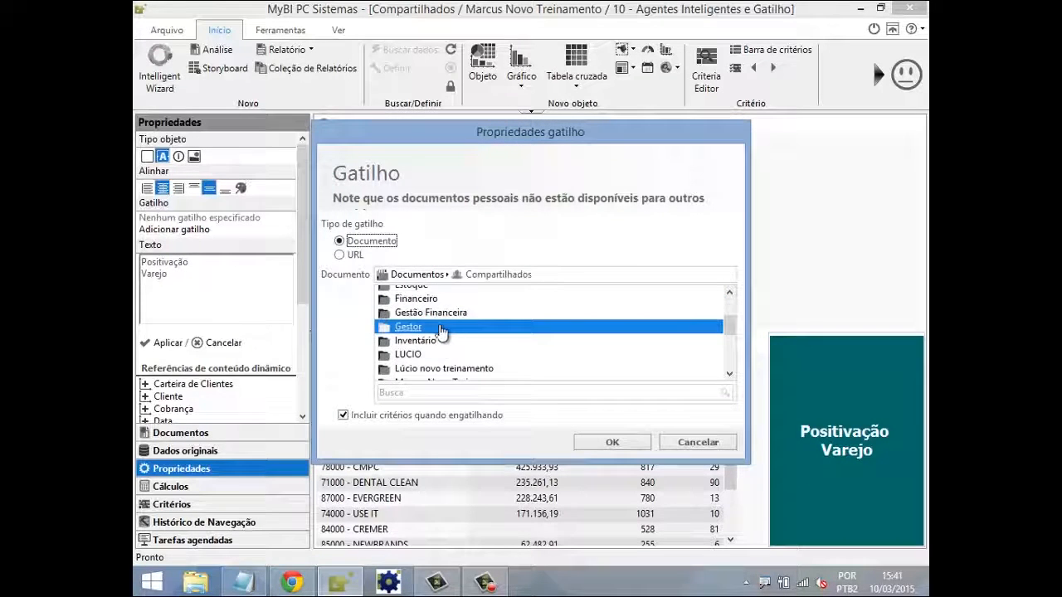
{"action": "scroll", "coordinate": [443, 330], "scroll_direction": "down", "scroll_amount": 1}
{"action": "left_click", "coordinate": [445, 345]}
{"action": "scroll", "coordinate": [446, 349], "scroll_direction": "down", "scroll_amount": 2}
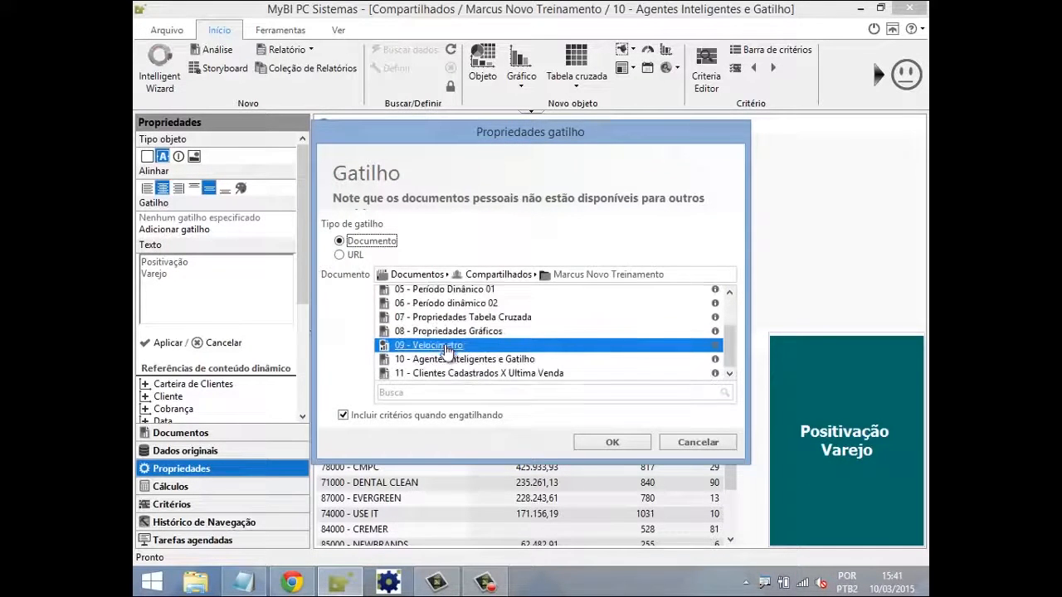
{"action": "left_click", "coordinate": [446, 346]}
{"action": "left_click", "coordinate": [342, 416]}
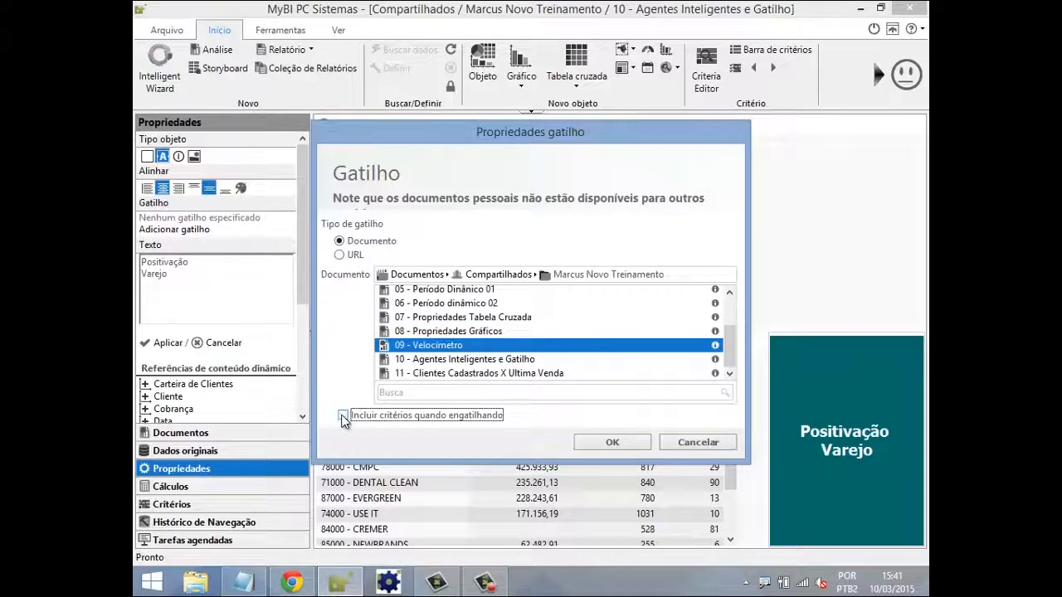
{"action": "left_click", "coordinate": [608, 444]}
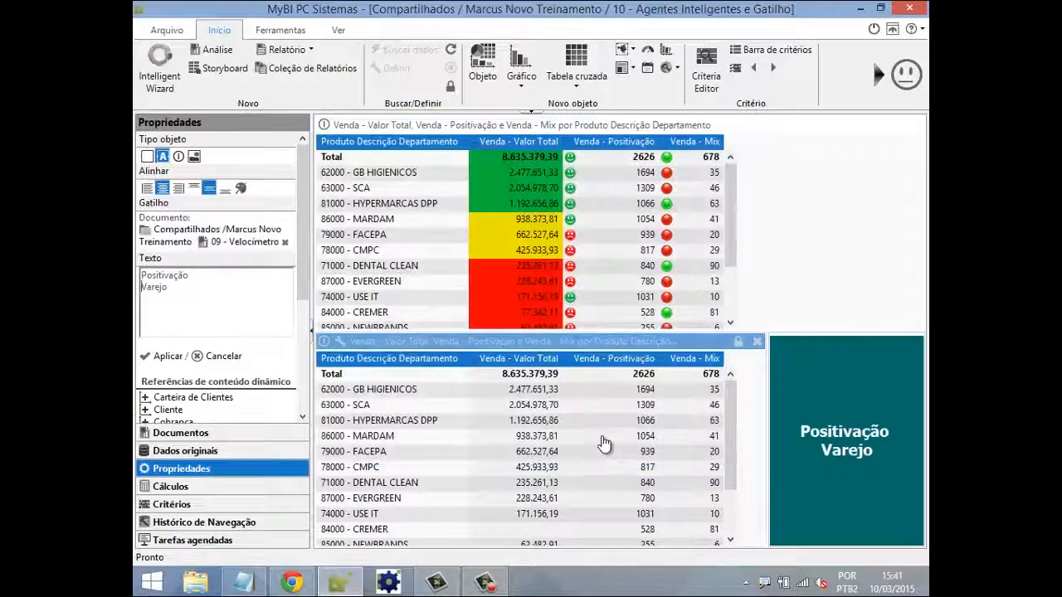
Fire the Positivação Varejo text box's trigger, saving the modifications, and return to 10 - Agentes Inteligentes e Gatilho
{"action": "left_click", "coordinate": [865, 427]}
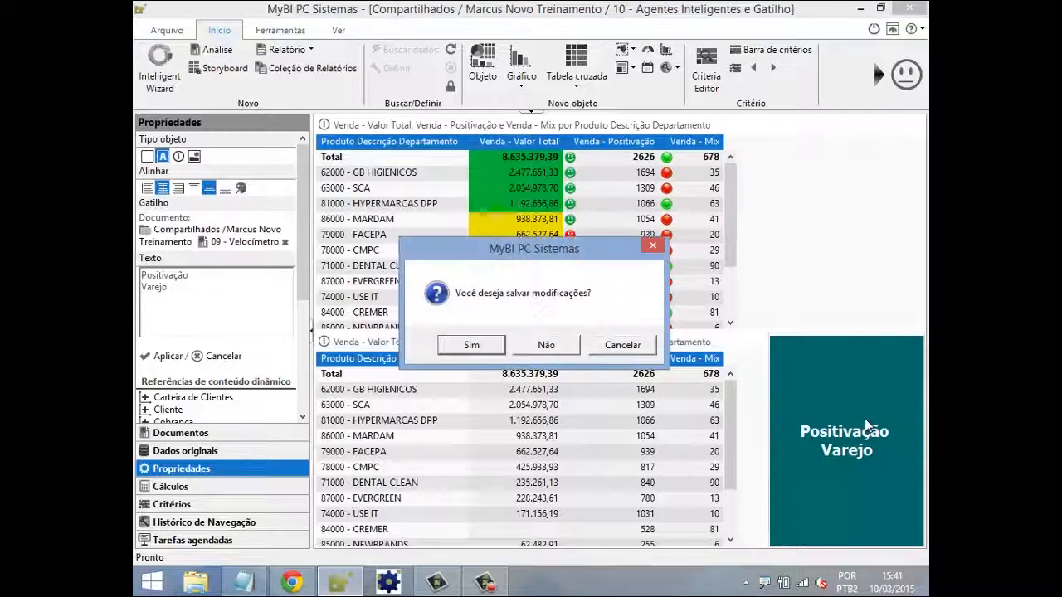
{"action": "left_click", "coordinate": [477, 349]}
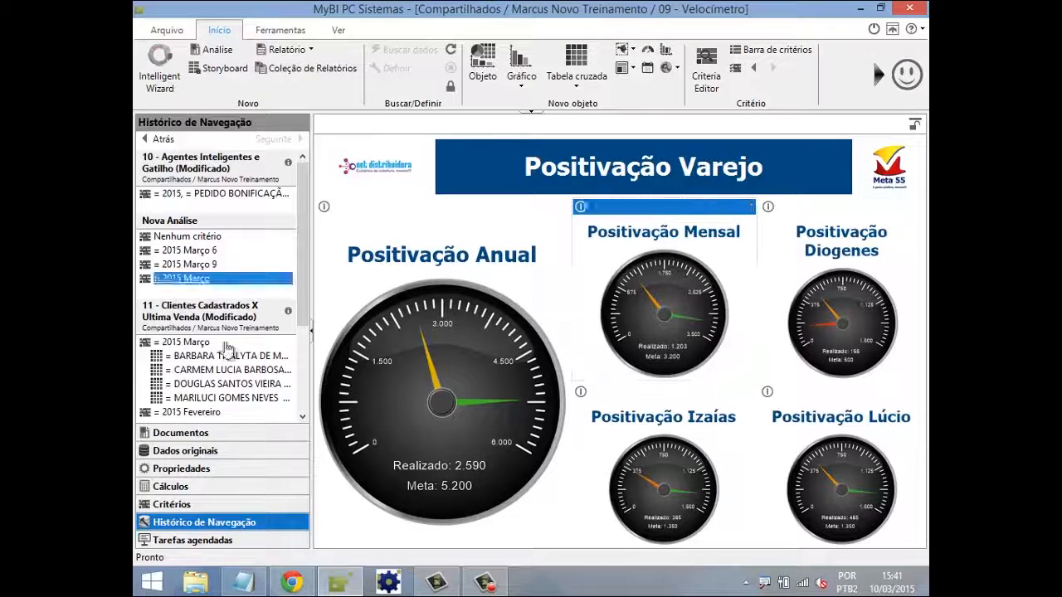
{"action": "left_click", "coordinate": [408, 290]}
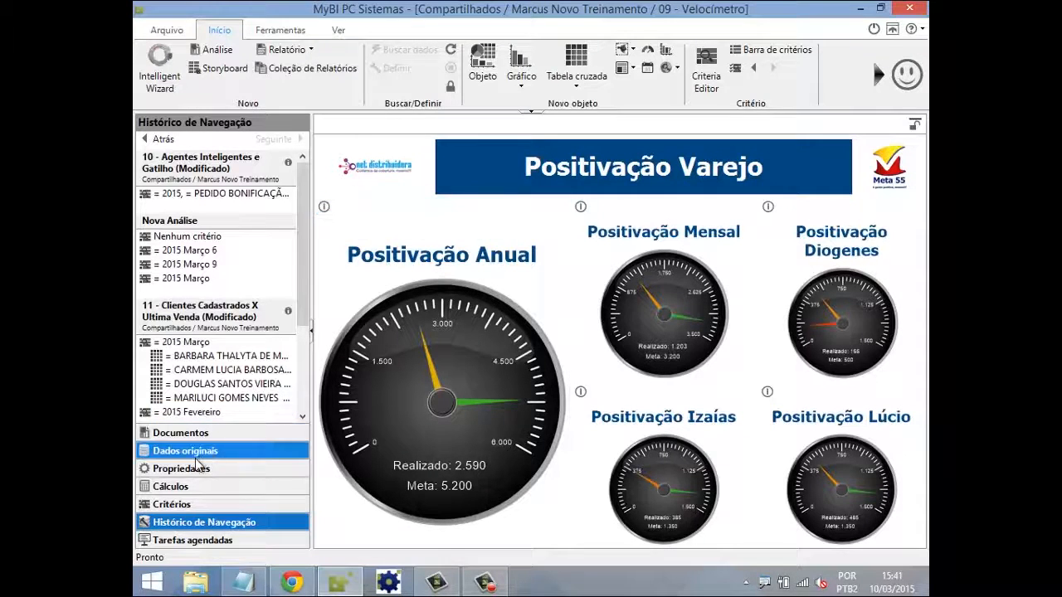
{"action": "left_click", "coordinate": [163, 140]}
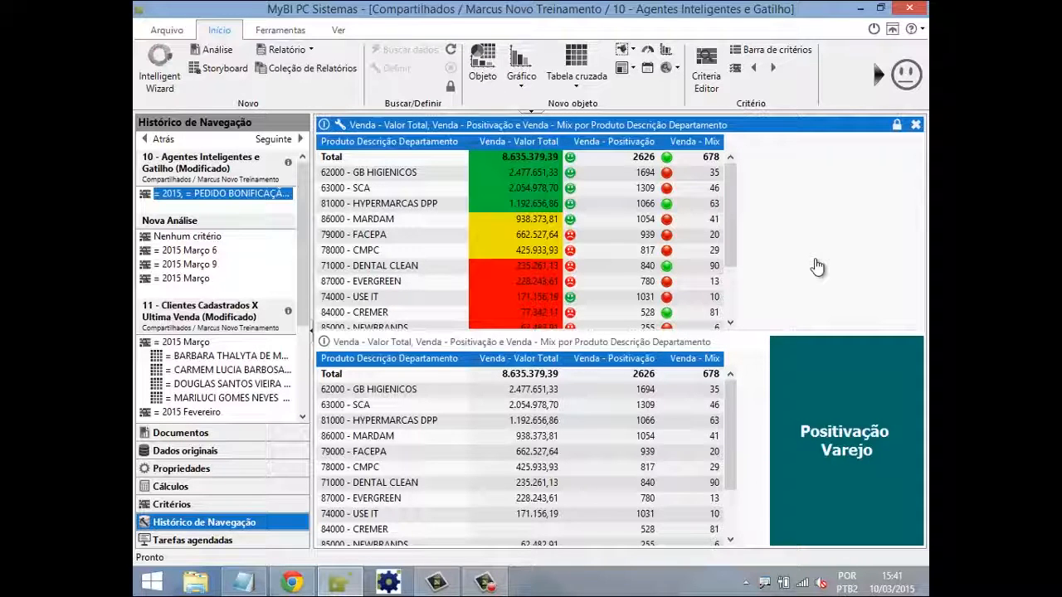
Add a new image object beside the colored cross table
{"action": "left_click", "coordinate": [838, 419]}
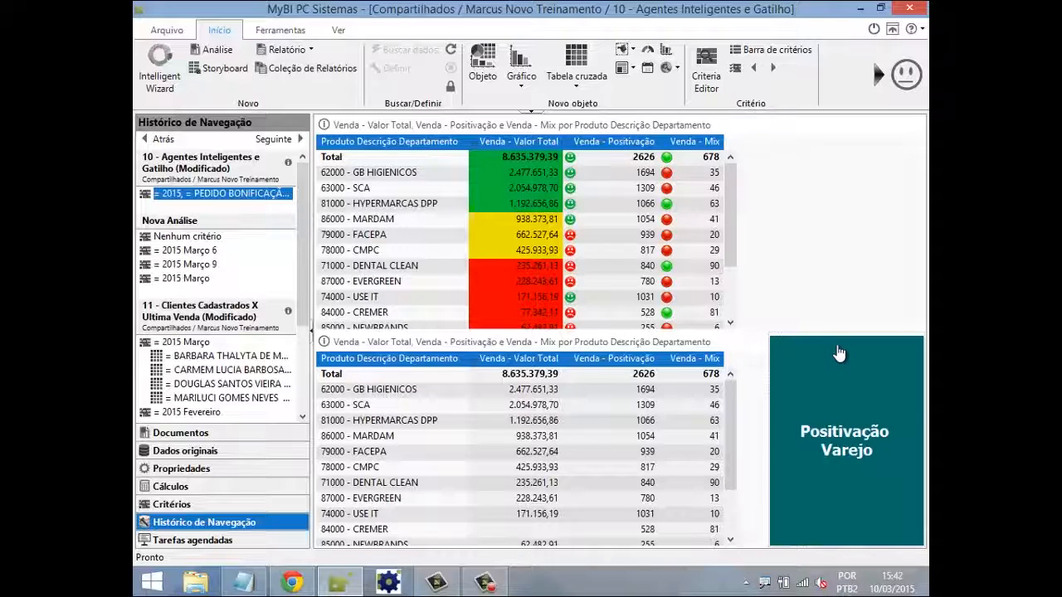
{"action": "left_click", "coordinate": [829, 292]}
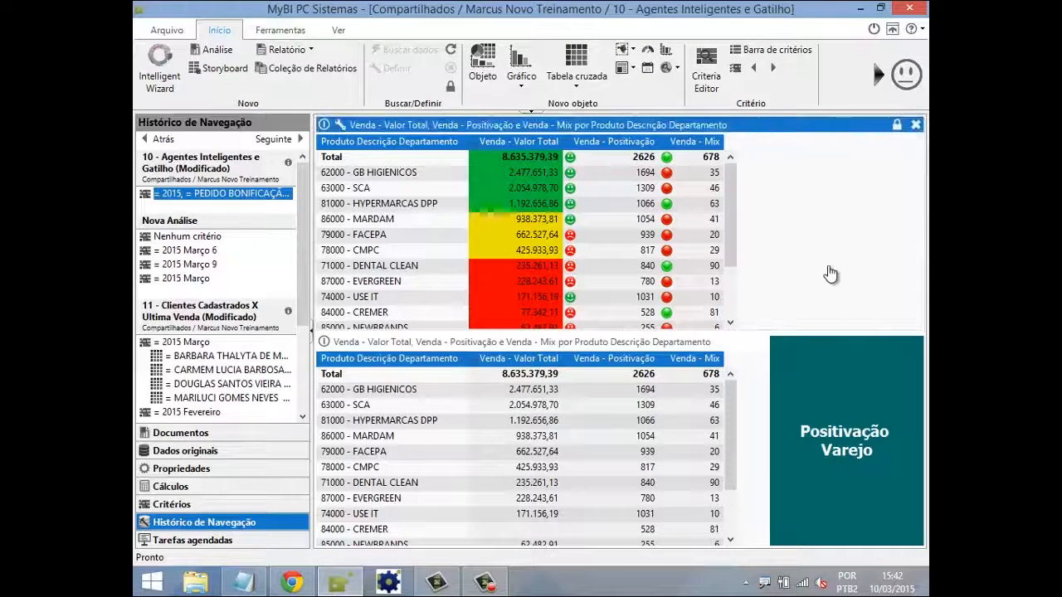
{"action": "right_click", "coordinate": [820, 242]}
{"action": "mouse_move", "coordinate": [844, 359]}
{"action": "mouse_move", "coordinate": [837, 441]}
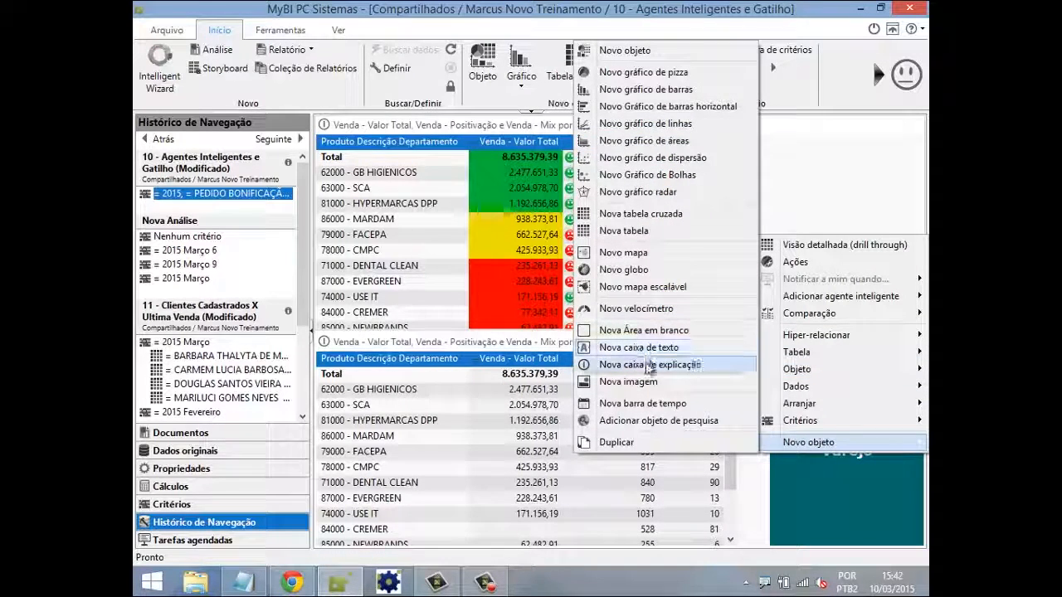
{"action": "left_click", "coordinate": [632, 382]}
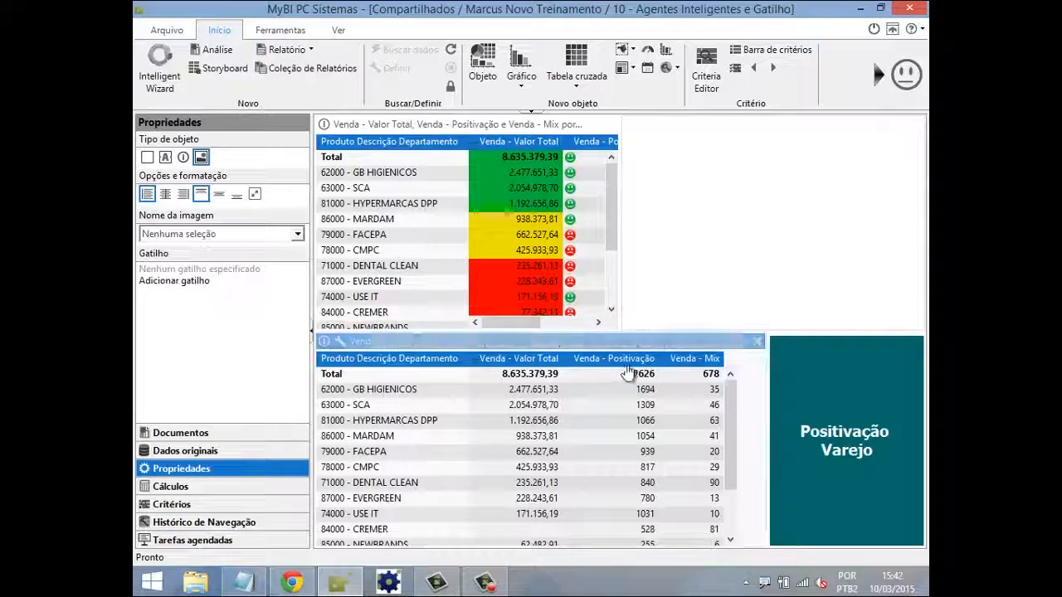
Fill the image object with LOGO_META.jpg and widen the colored cross table until its Venda - Mix column fits
{"action": "left_click_drag", "start_coordinate": [622, 204], "coordinate": [736, 204]}
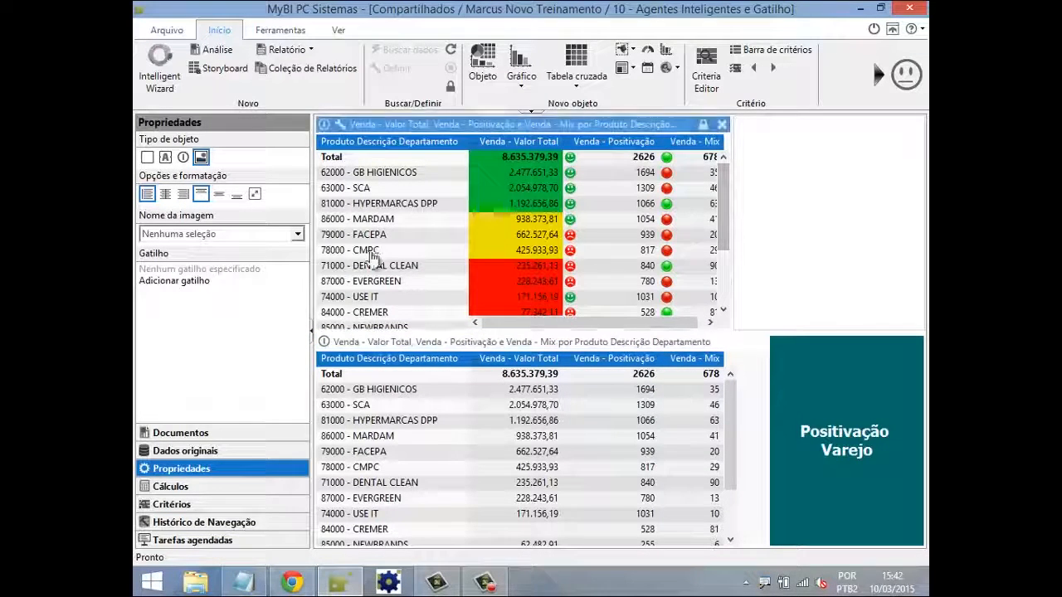
{"action": "left_click", "coordinate": [296, 234]}
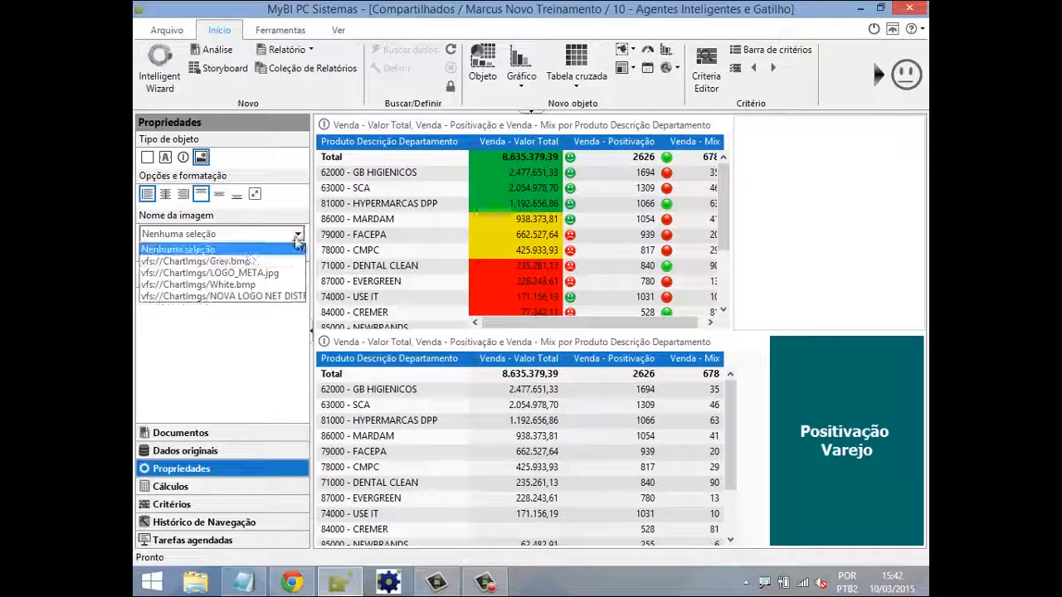
{"action": "left_click", "coordinate": [238, 272]}
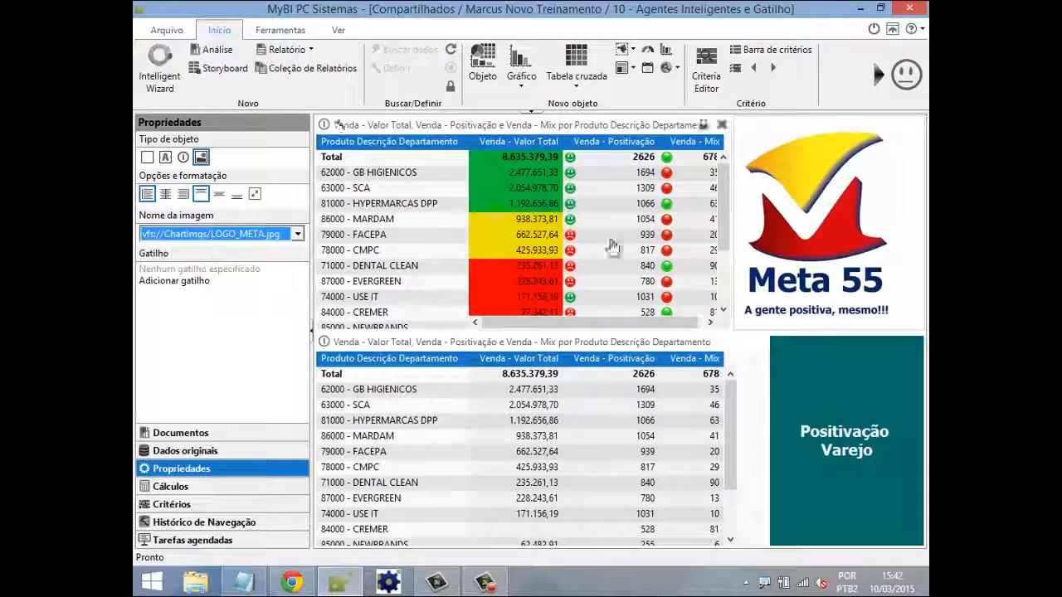
{"action": "left_click_drag", "start_coordinate": [739, 230], "coordinate": [760, 232]}
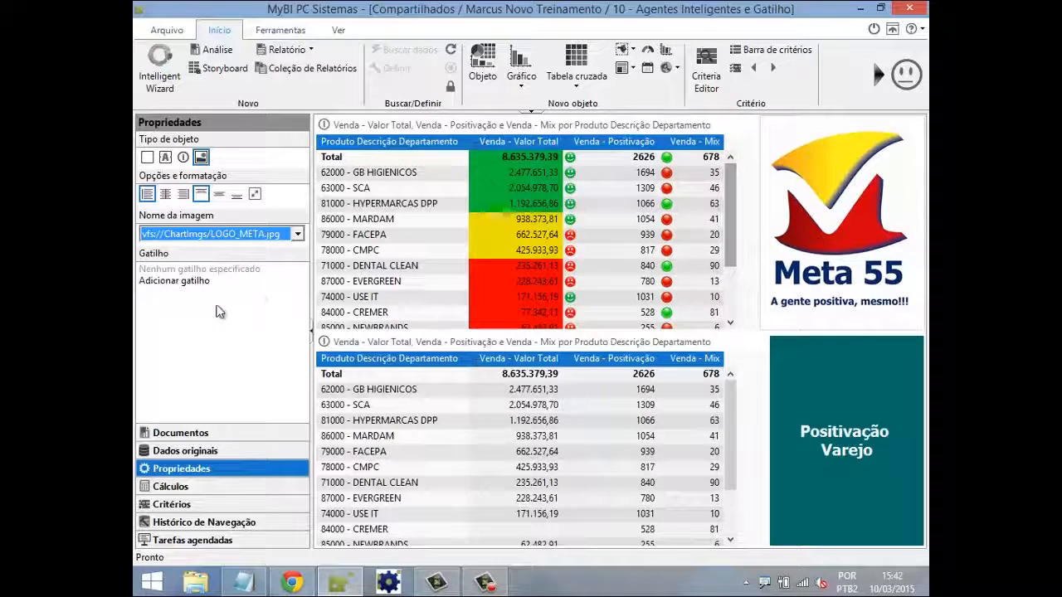
{"action": "left_click", "coordinate": [173, 285]}
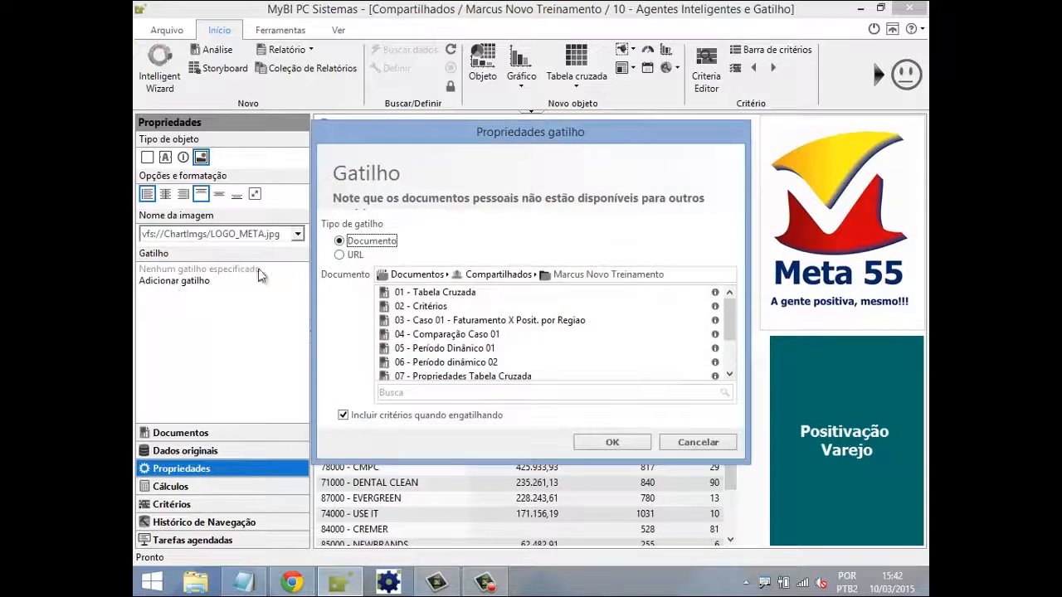
{"action": "left_click", "coordinate": [339, 255]}
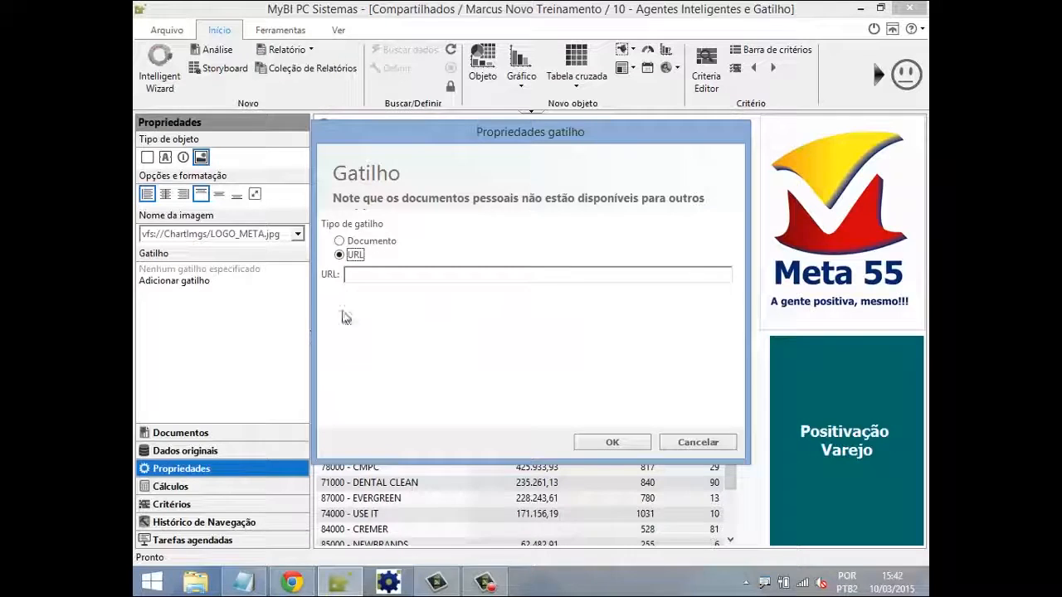
{"action": "left_click", "coordinate": [351, 274]}
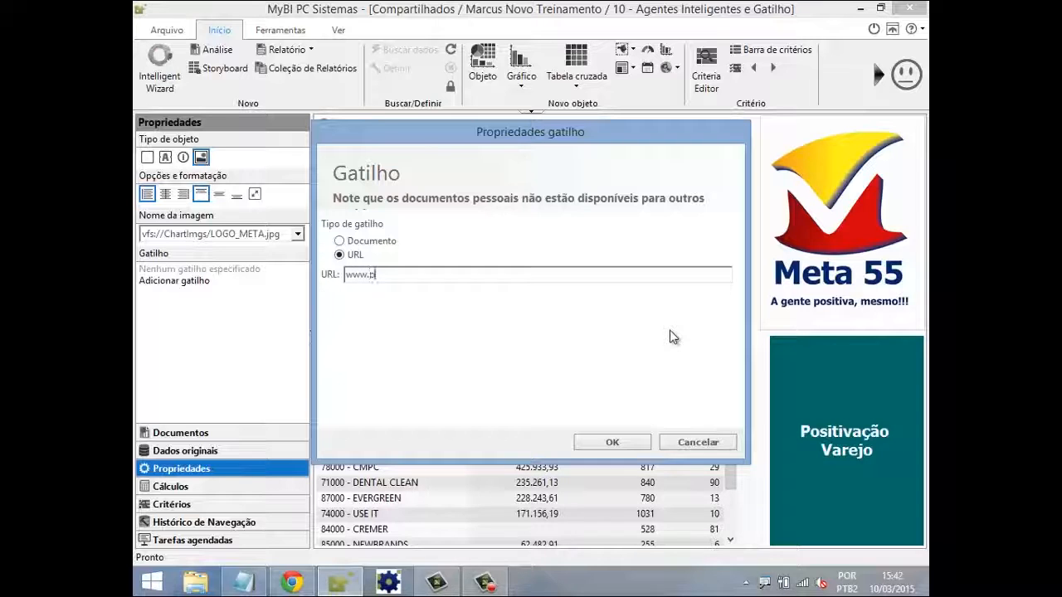
{"action": "type", "text": "www.pcsist.com.br"}
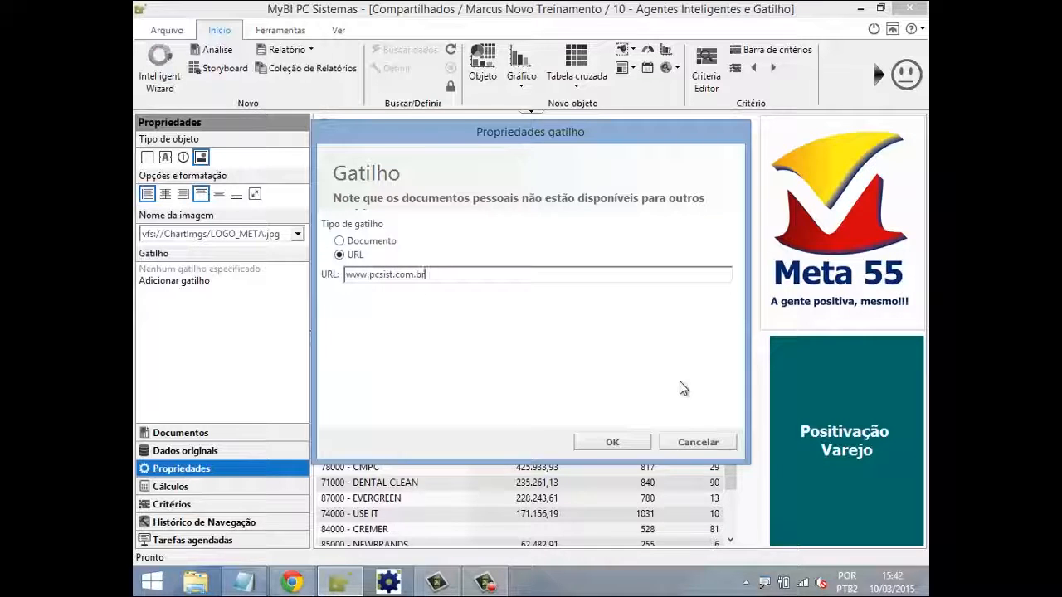
{"action": "left_click", "coordinate": [622, 445]}
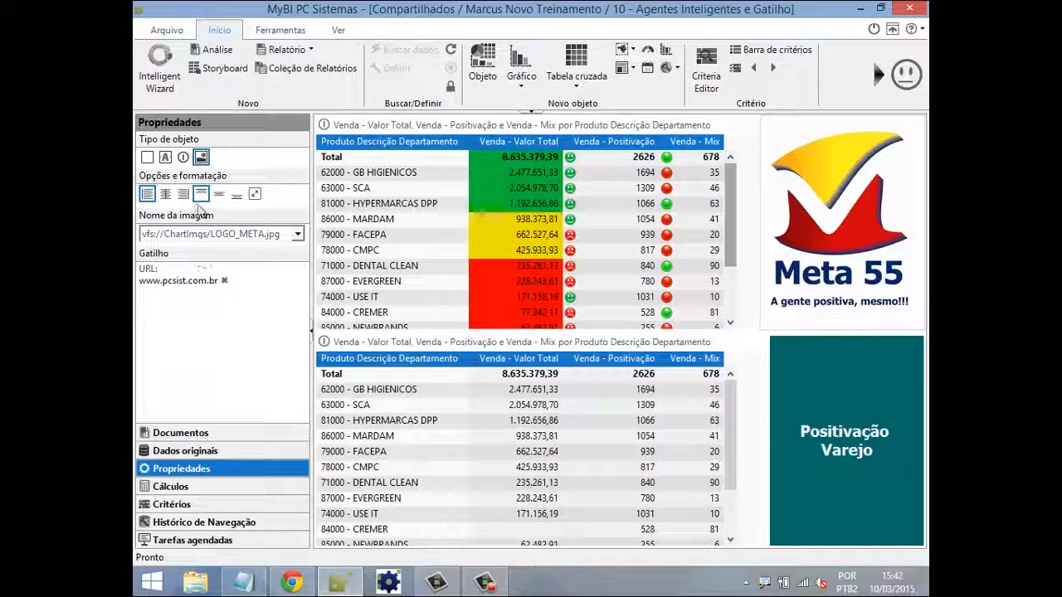
Fire the logo image's trigger to open the website in Chrome, and return to the 10 - Agentes Inteligentes e Gatilho document in MyBI
{"action": "left_click", "coordinate": [873, 236]}
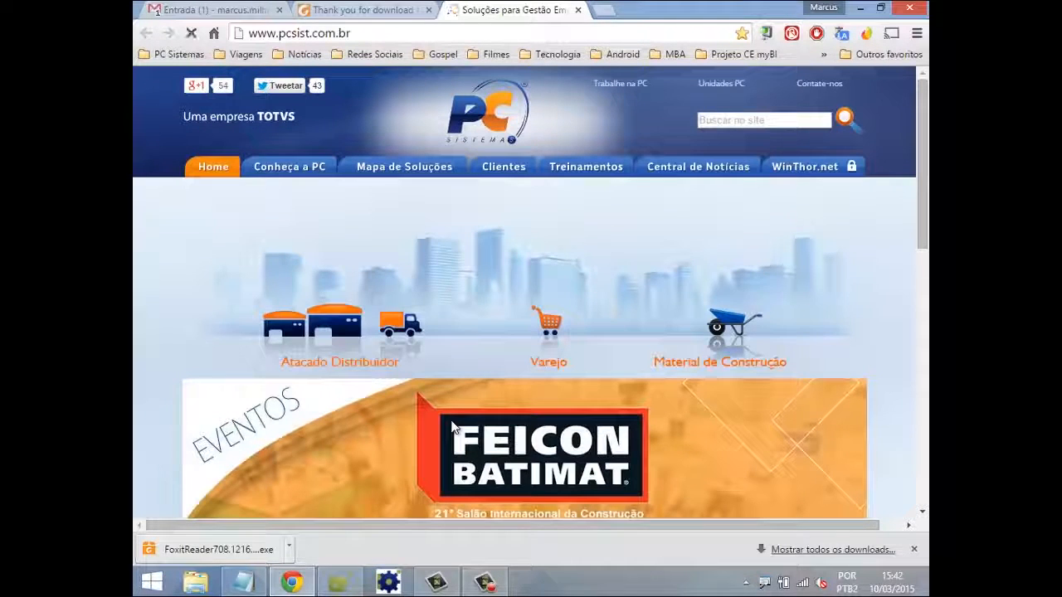
{"action": "left_click", "coordinate": [426, 11]}
{"action": "left_click", "coordinate": [341, 581]}
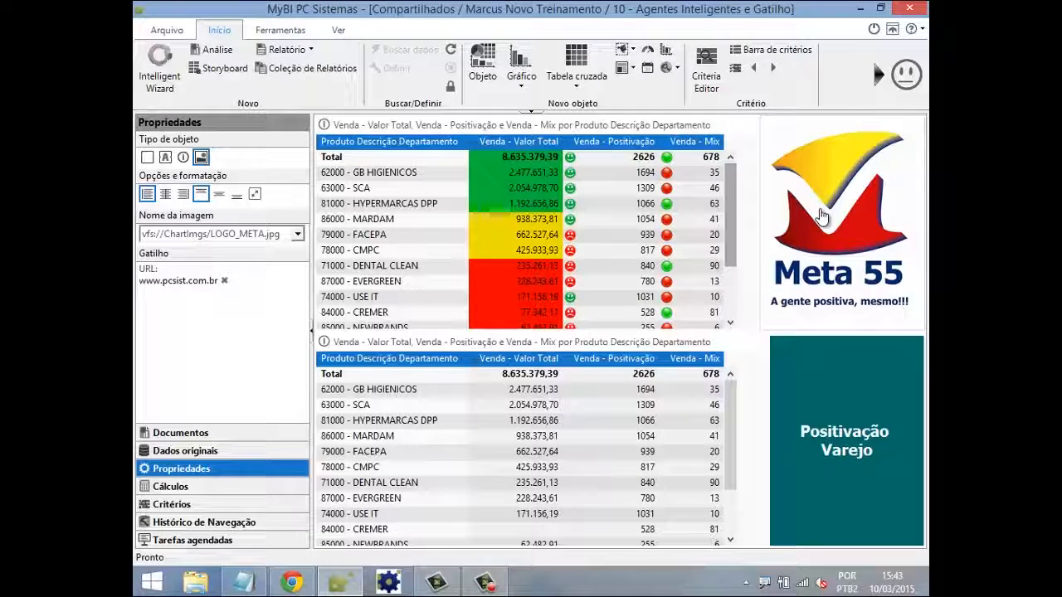
{"action": "left_click", "coordinate": [162, 30]}
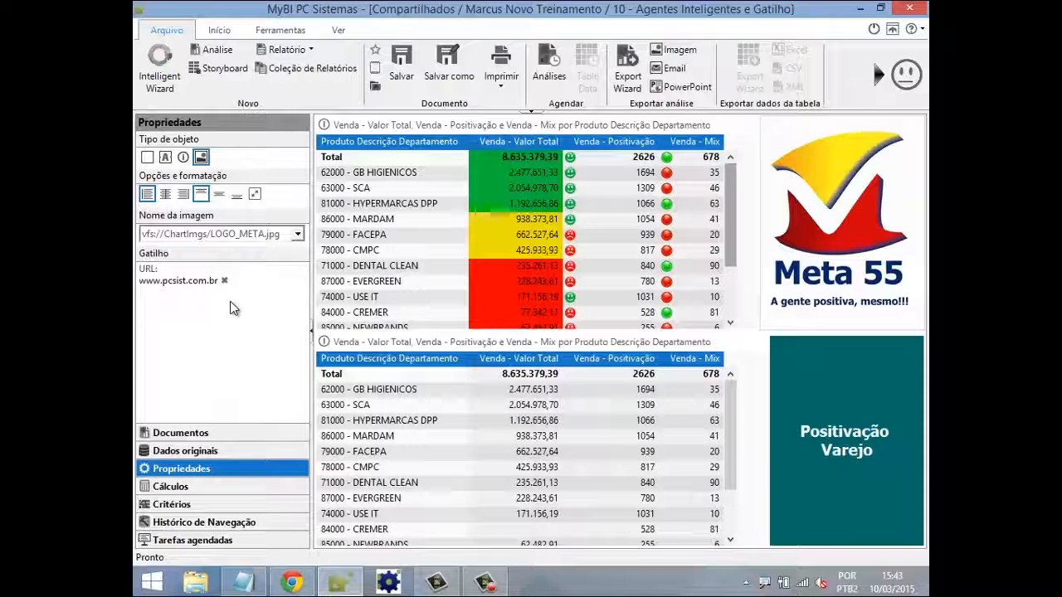
{"action": "left_click", "coordinate": [488, 585]}
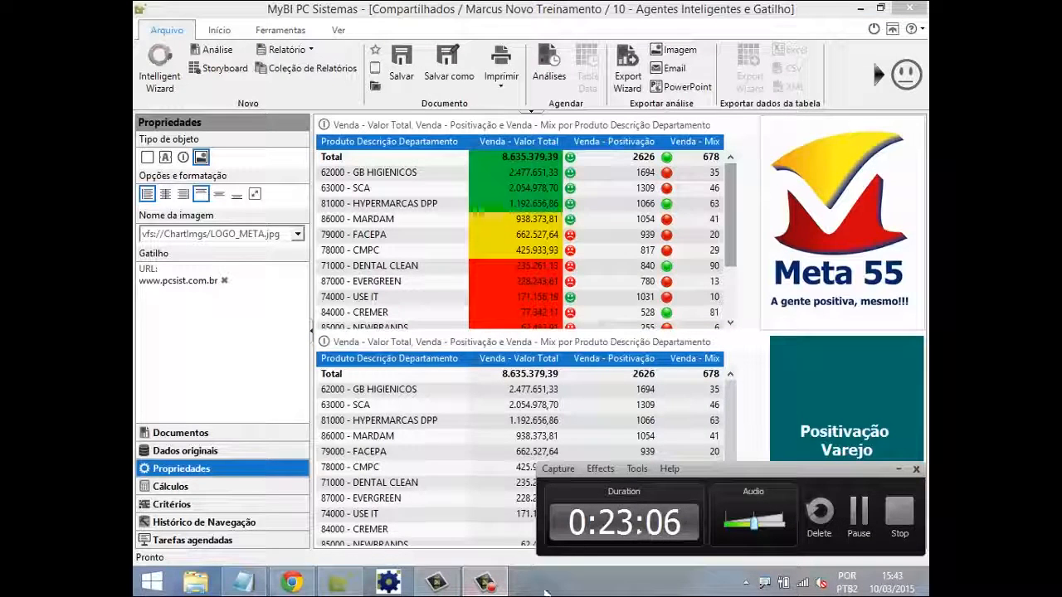
{"action": "left_click", "coordinate": [859, 530]}
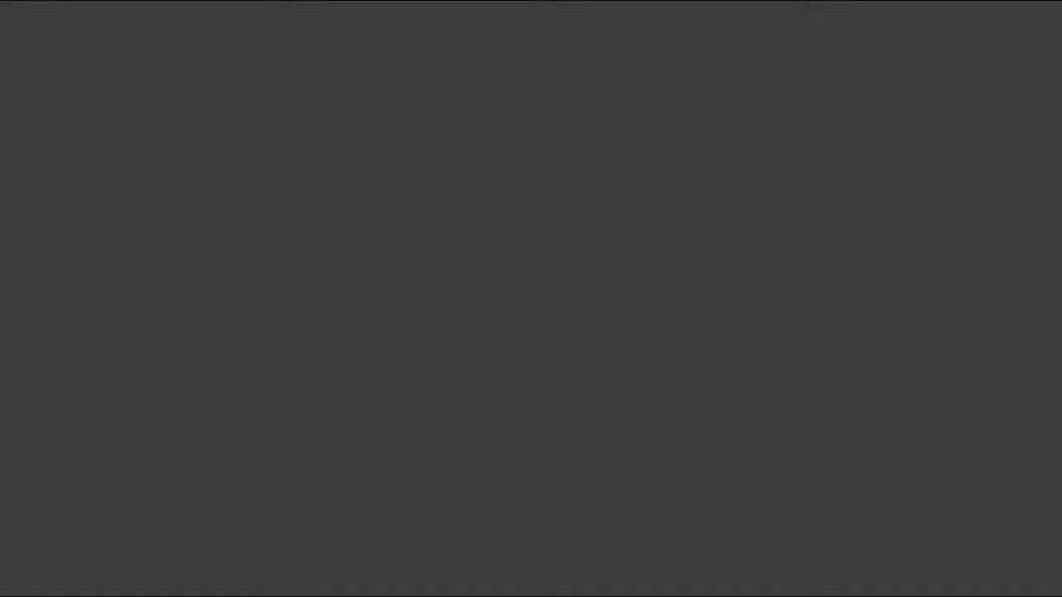